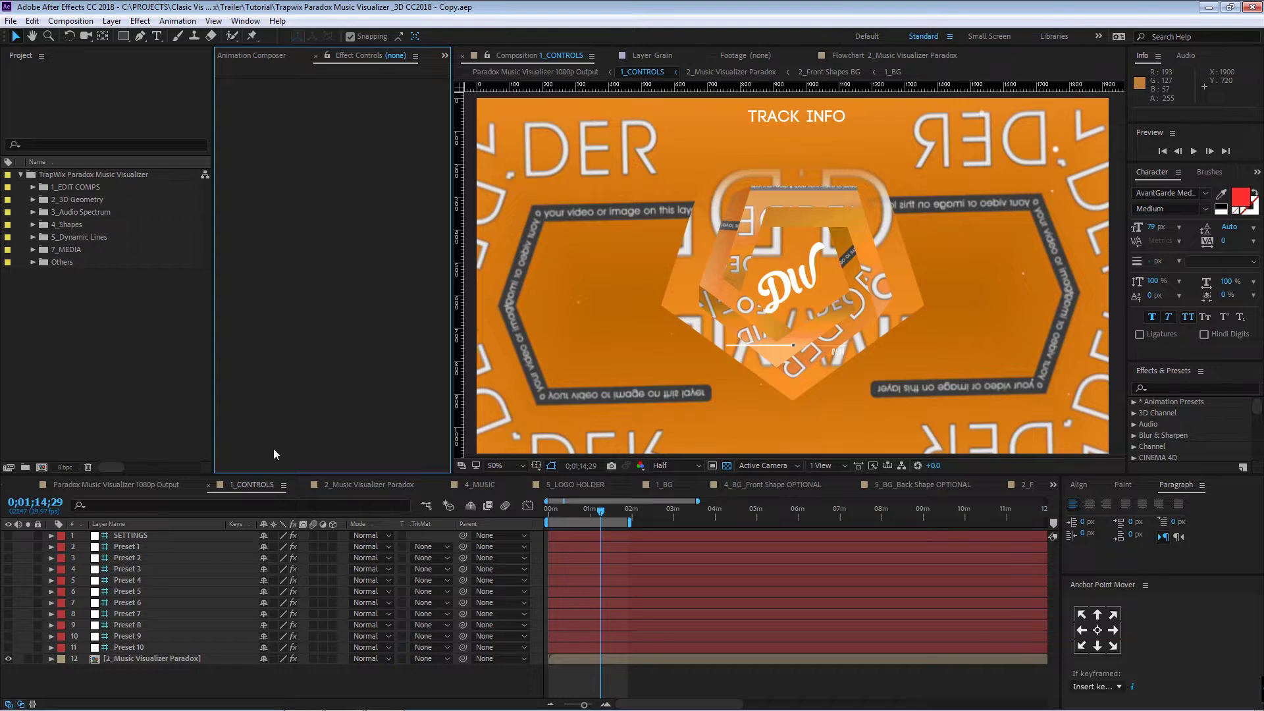
Step: Expand the 1_EDIT COMPS folder and select the 4_MUSIC composition
double_click(81, 188)
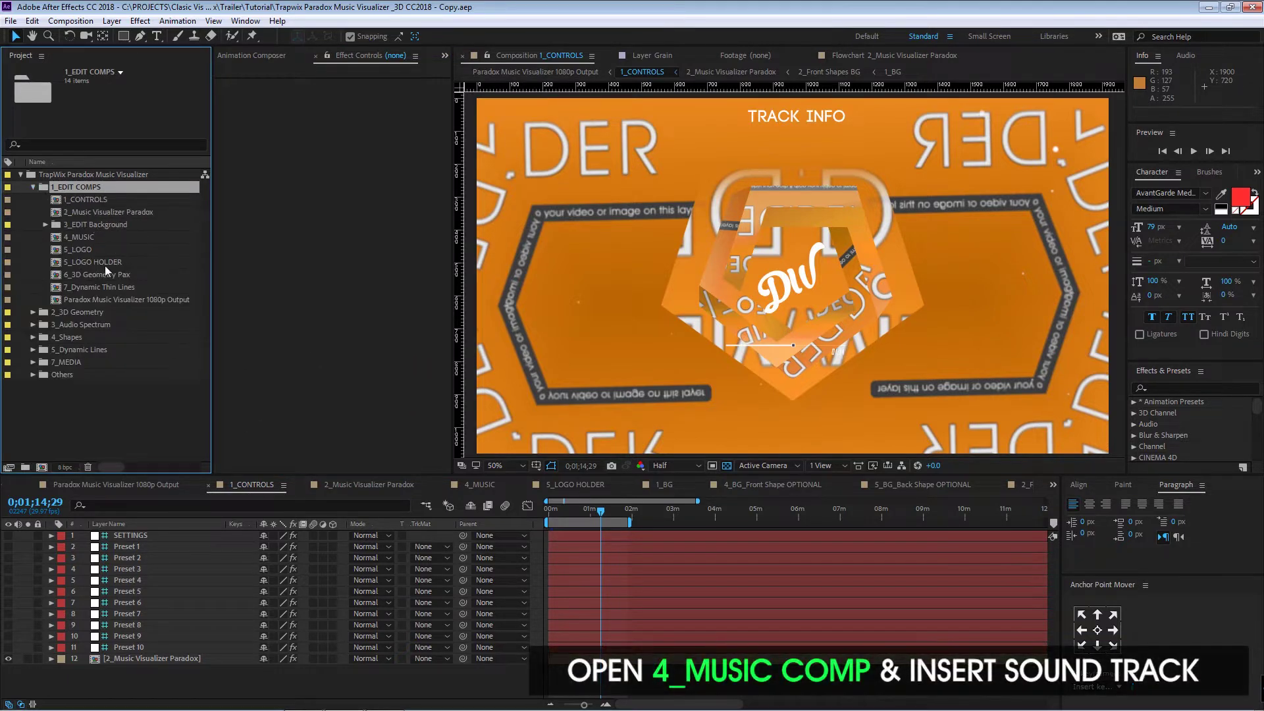
left_click(91, 238)
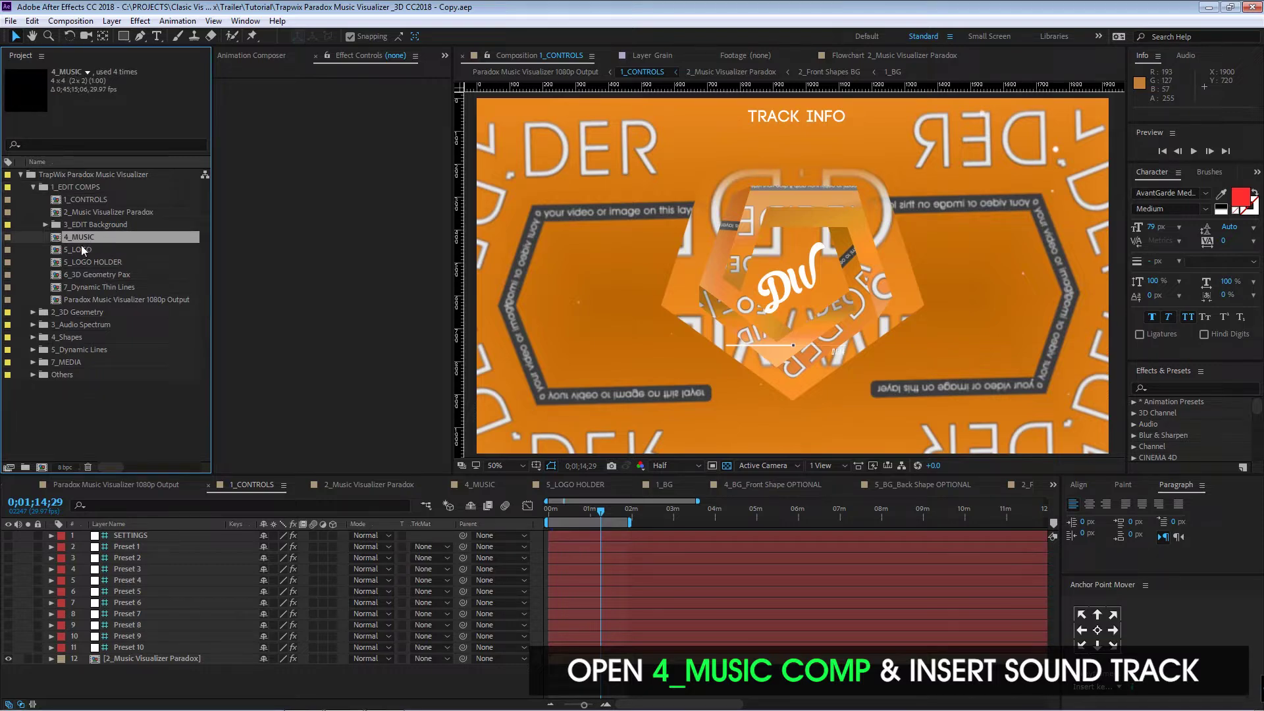
Step: Open 4_MUSIC, import ADEUS.wav and add it as a layer in the timeline
double_click(89, 238)
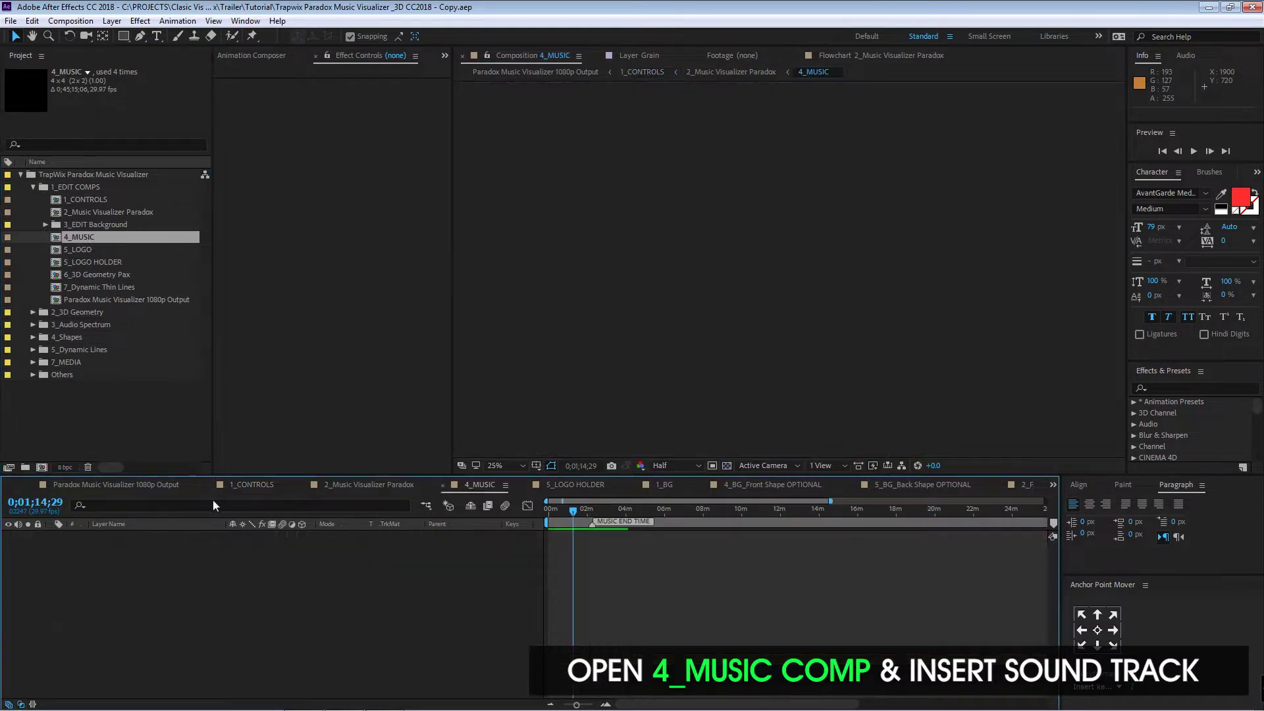
left_click(109, 415)
double_click(109, 415)
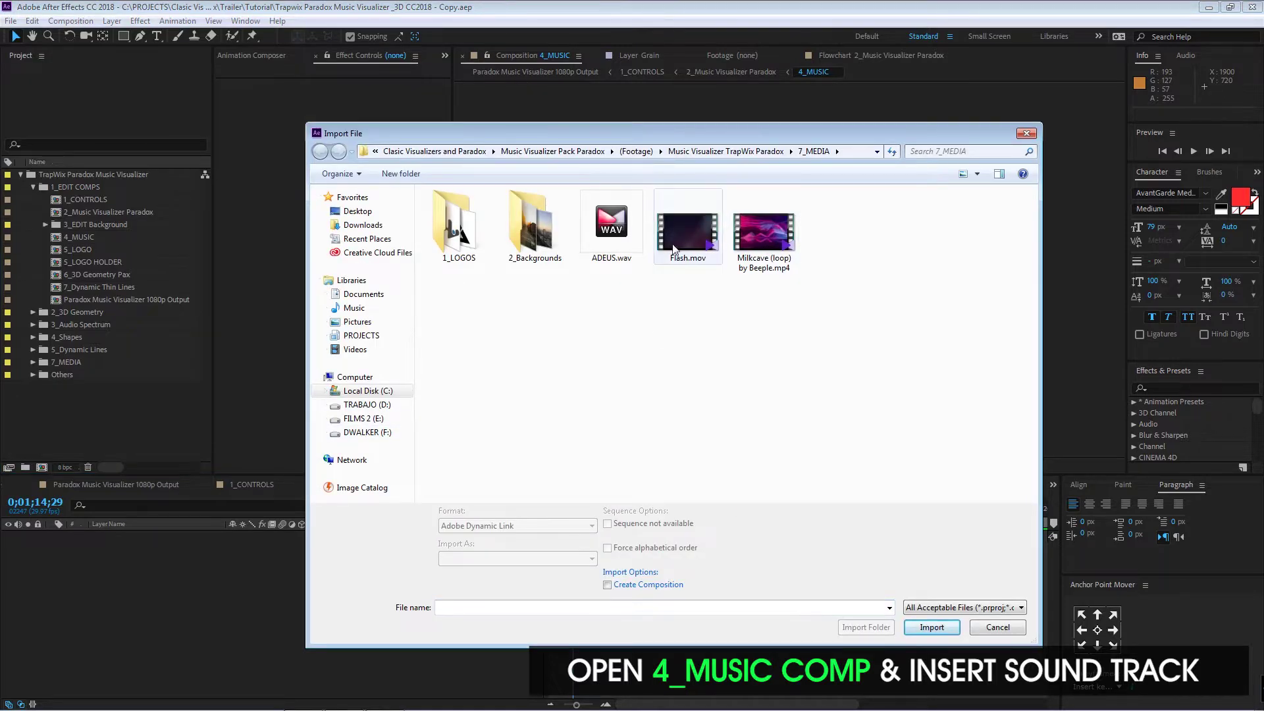
double_click(605, 250)
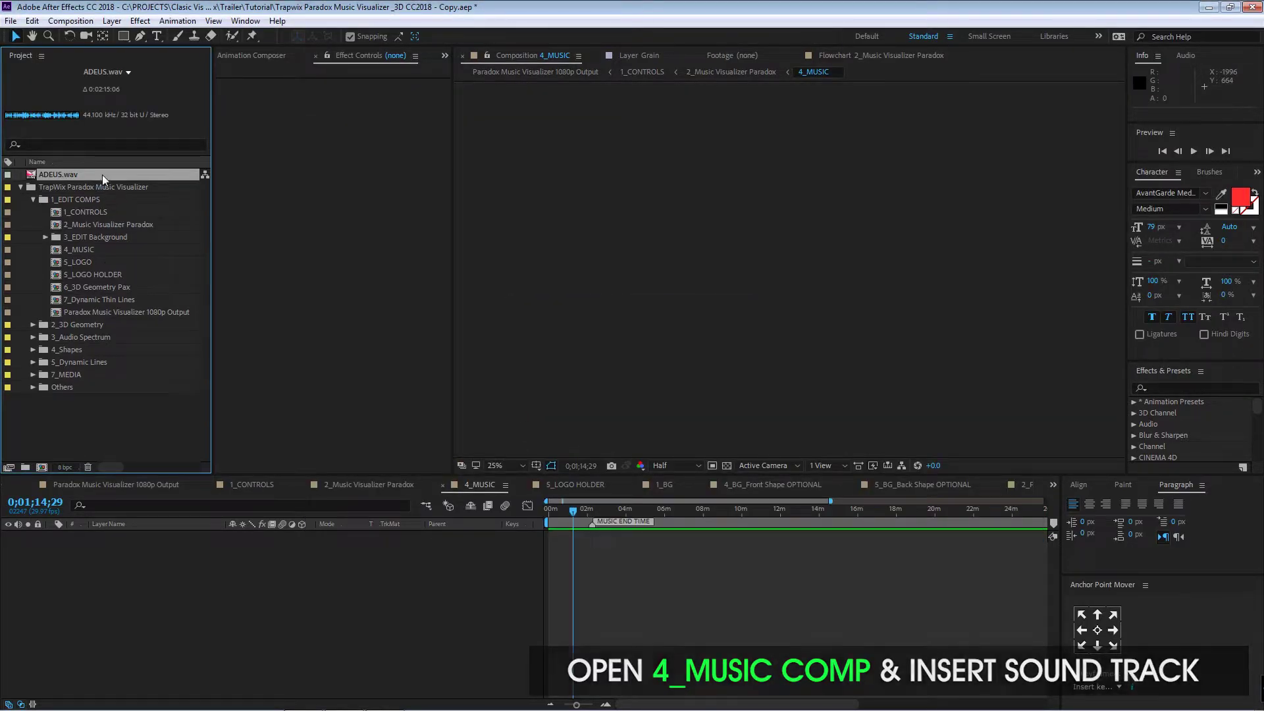
left_click_drag(102, 174, 164, 579)
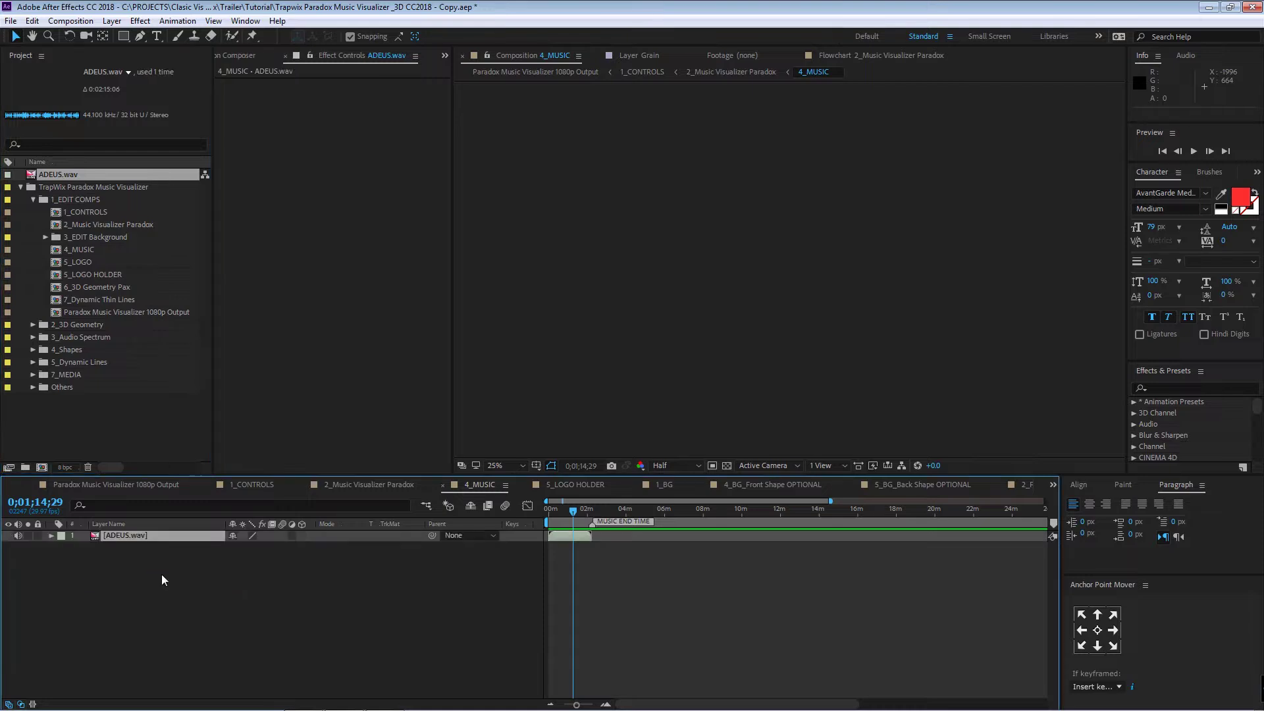
left_click(445, 604)
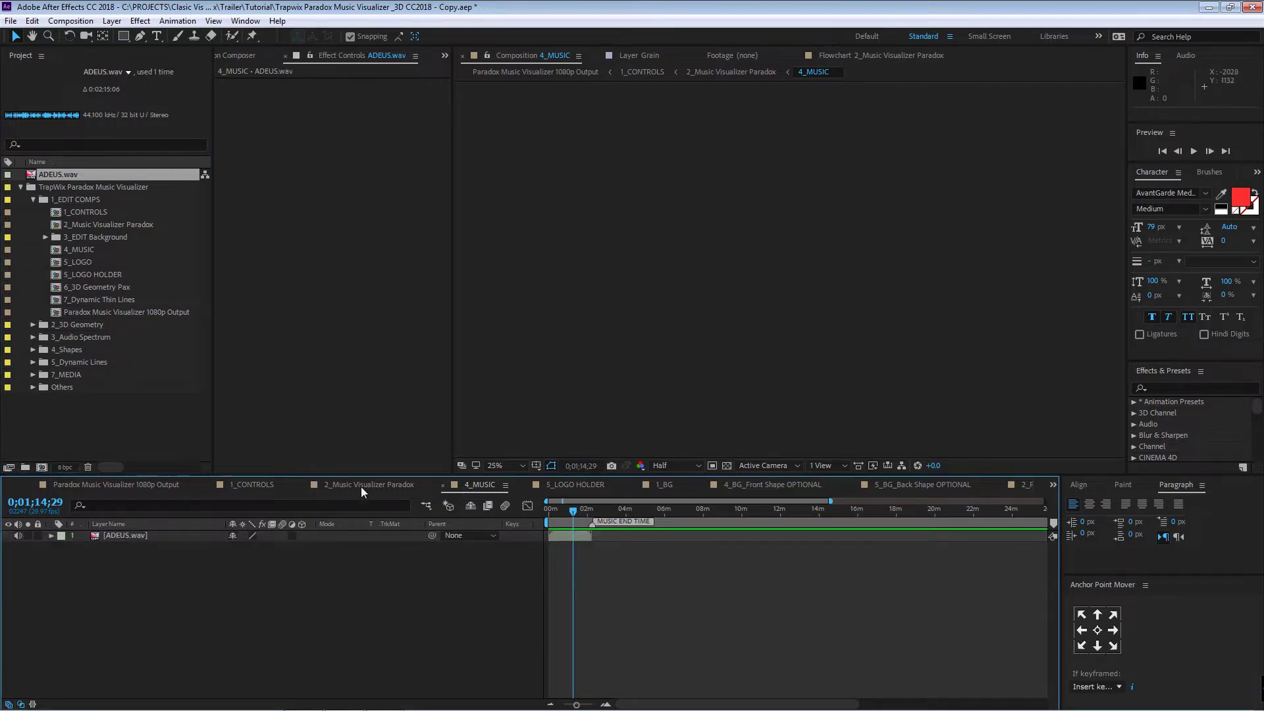
Step: Open 5_LOGO HOLDER, hide the DW script logo layer and show the green-and-grey dw logo layer
left_click(103, 277)
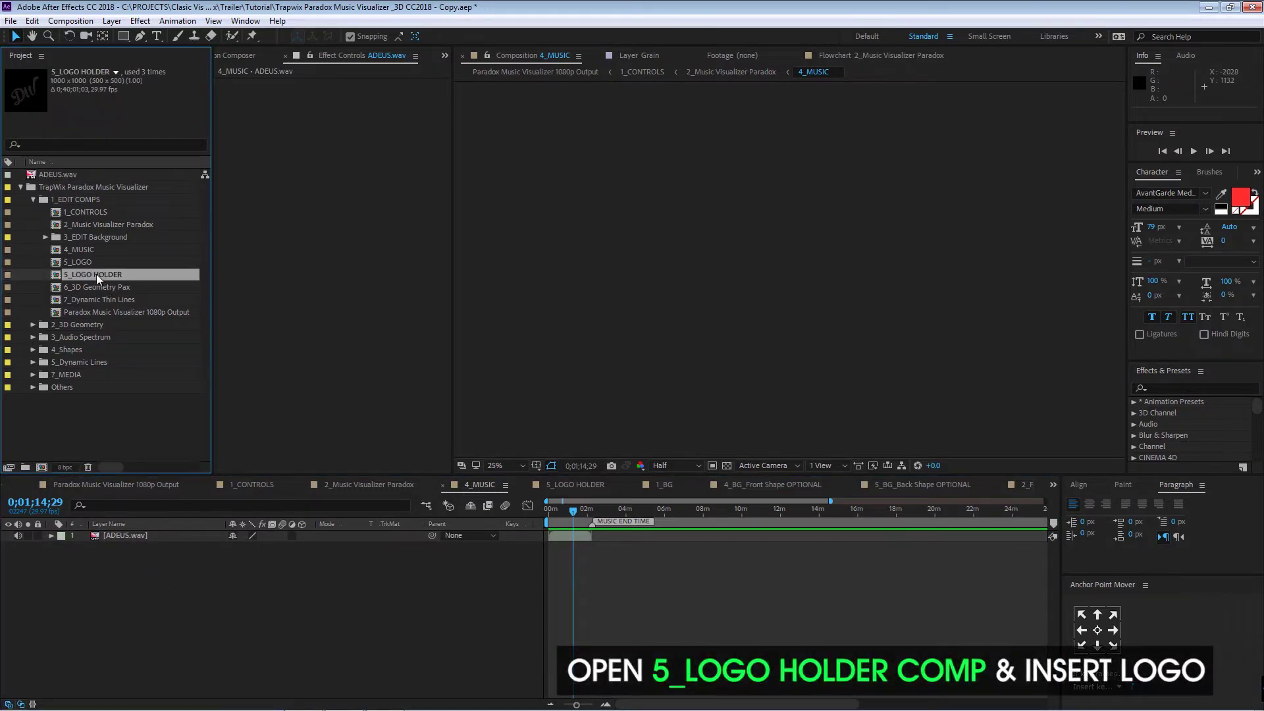
double_click(109, 274)
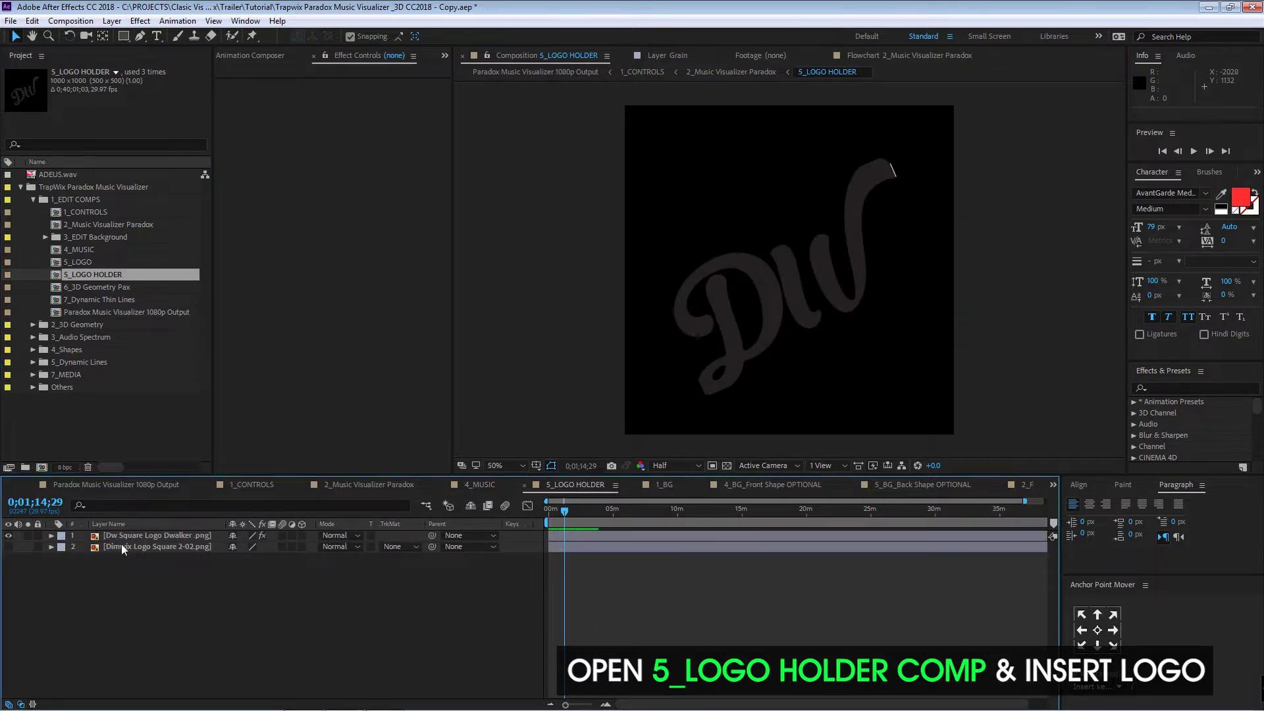
left_click(8, 535)
left_click(7, 546)
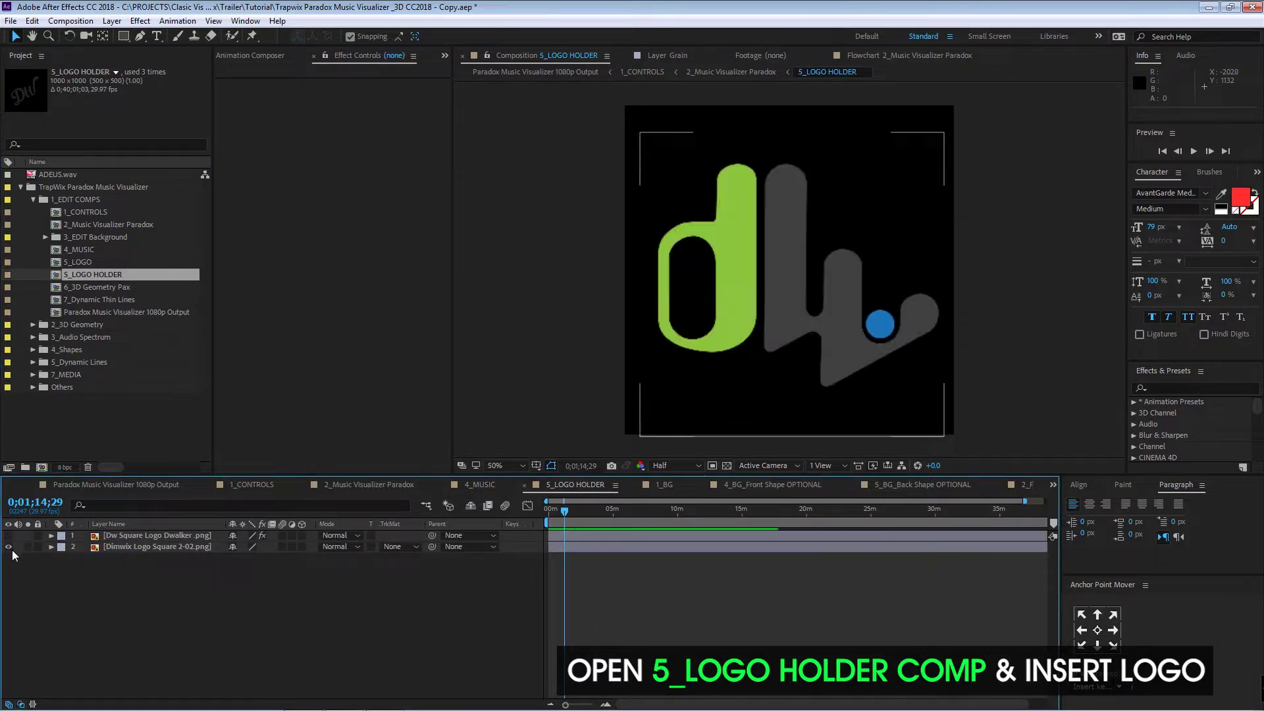
left_click(94, 420)
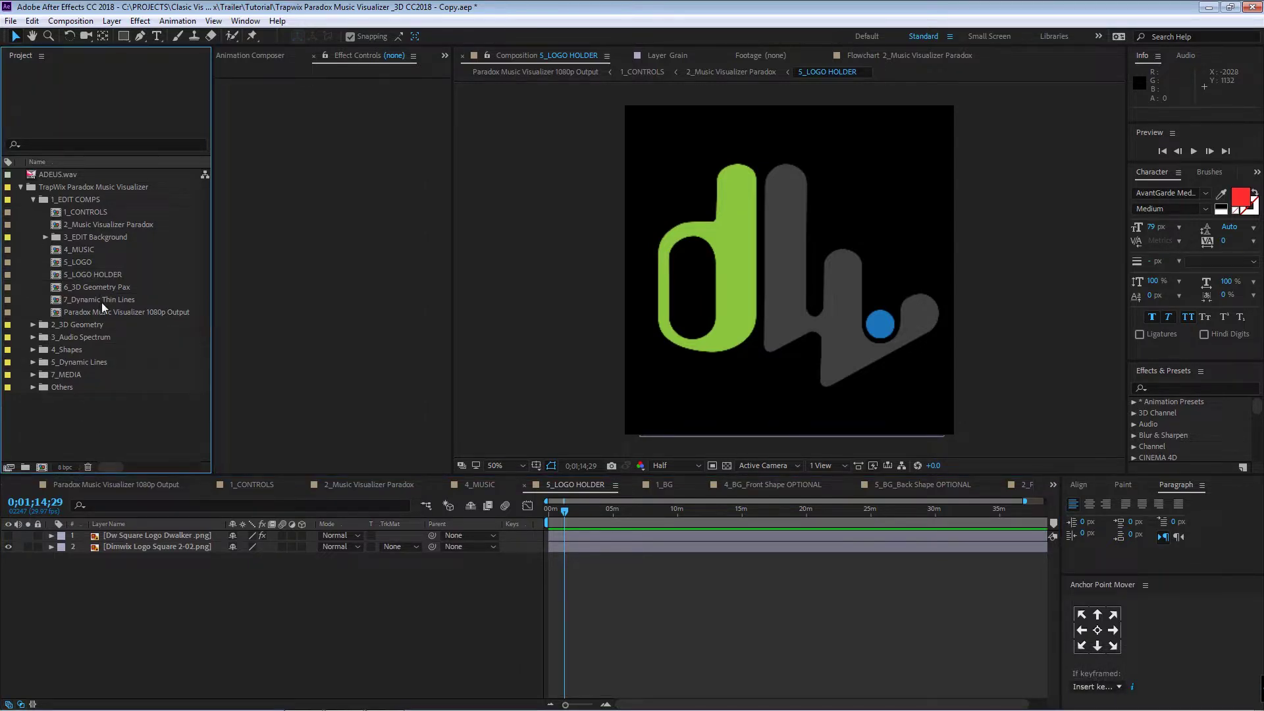
Step: Expand 3_EDIT Background and open the 1_BG comp with its Image Holder placeholder
left_click(96, 237)
left_click(45, 237)
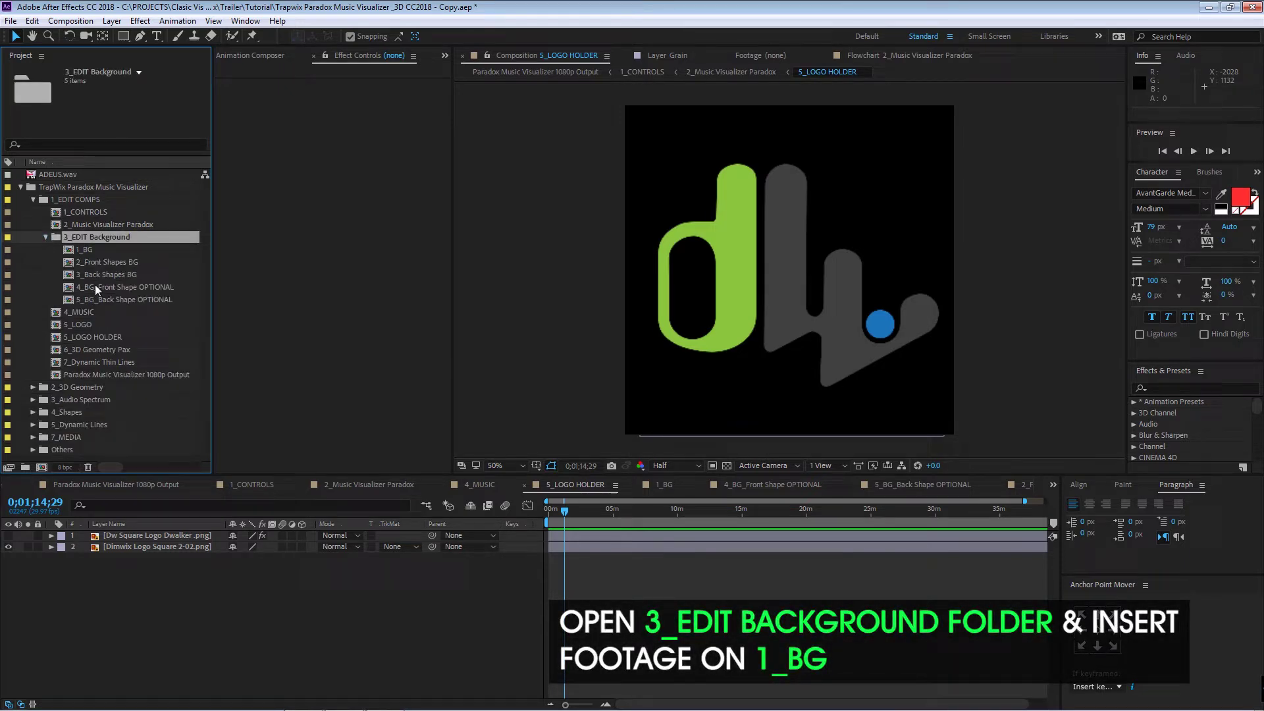
left_click(92, 247)
double_click(100, 248)
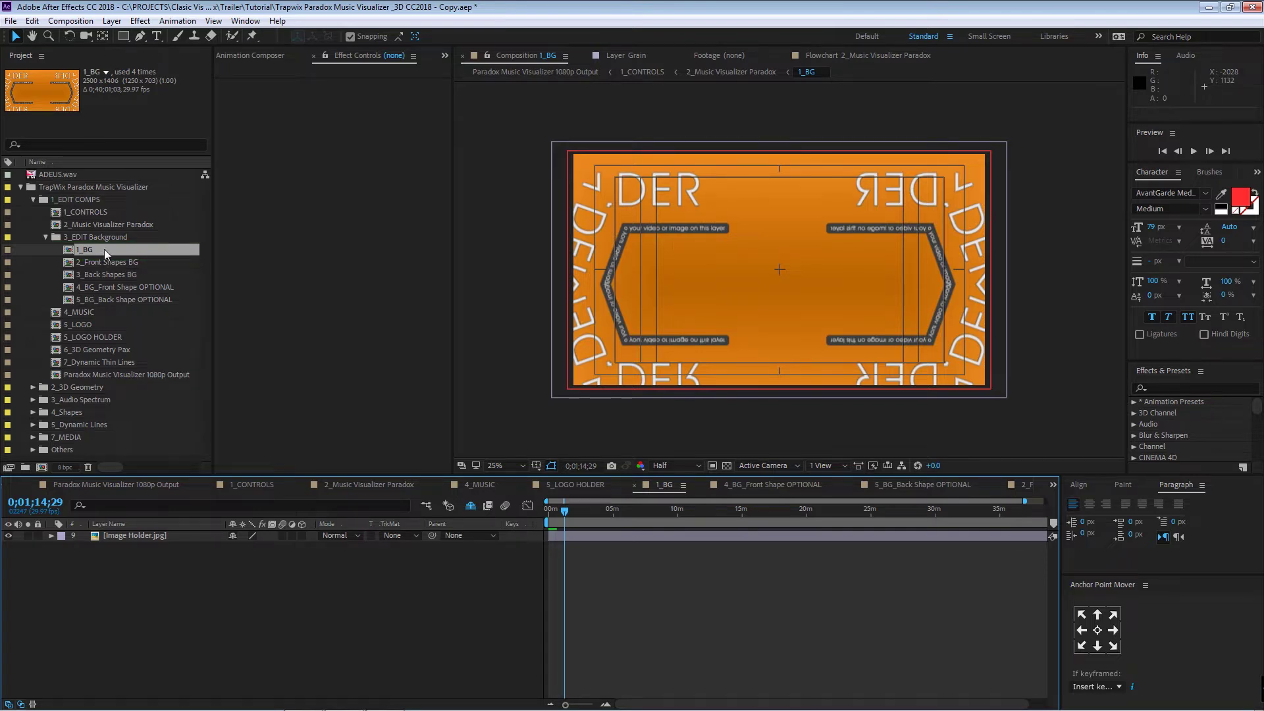
left_click(112, 288)
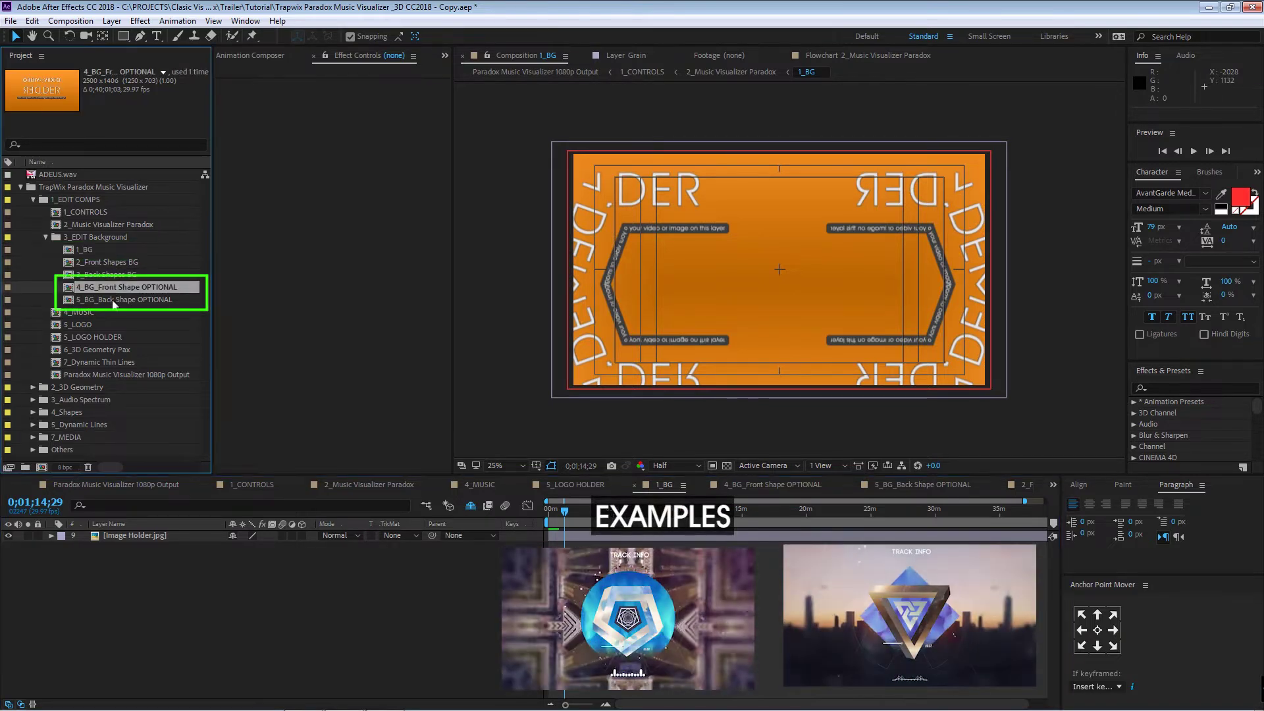
left_click(113, 301)
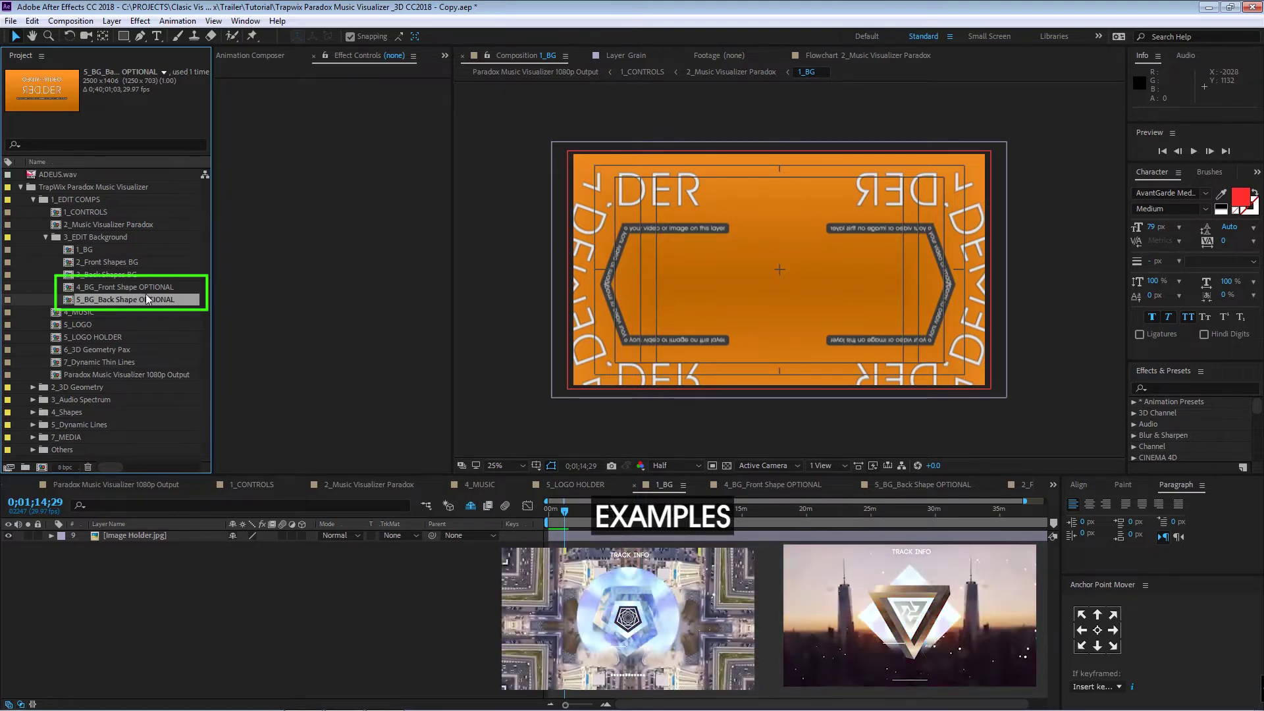
left_click(87, 249)
left_click(244, 630)
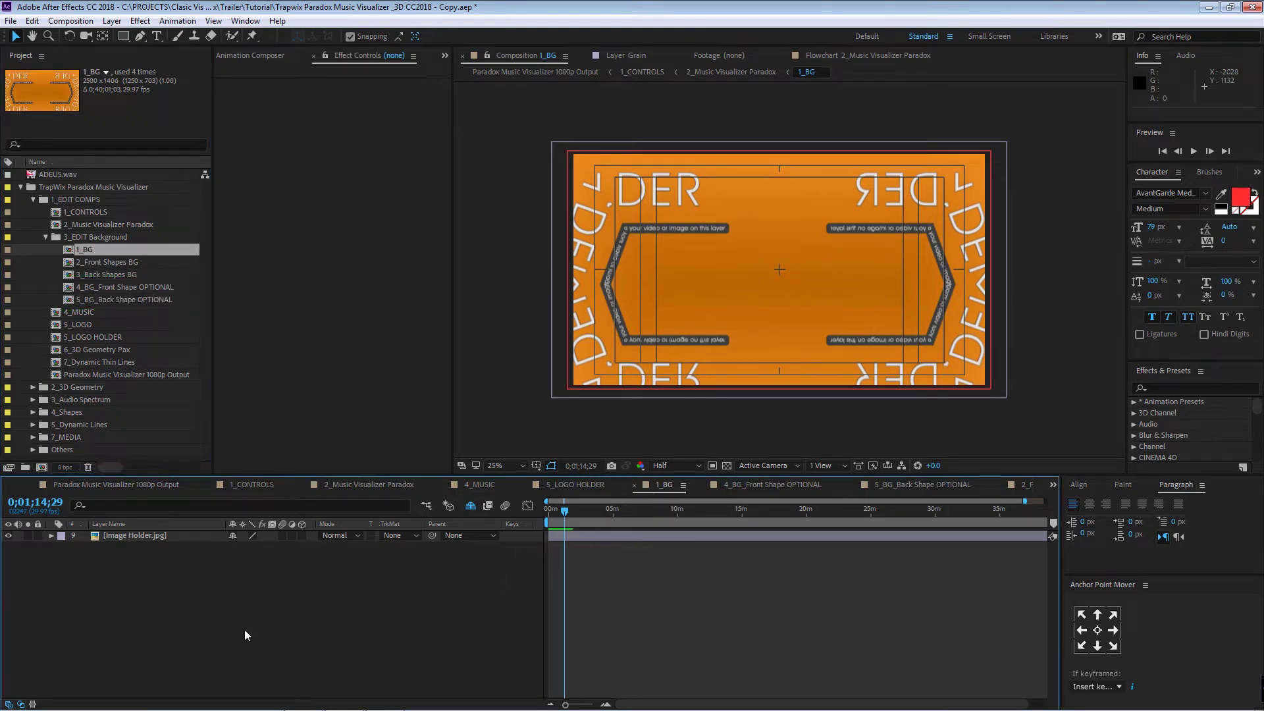
left_click(101, 250)
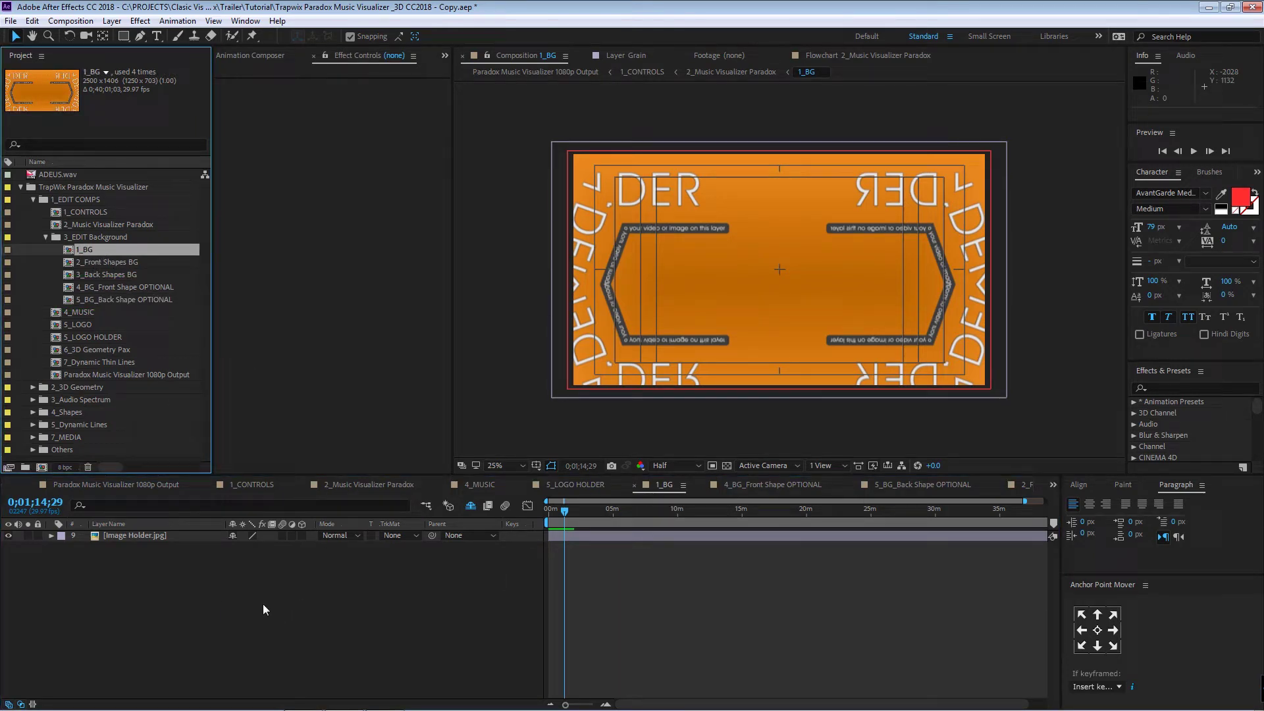
left_click(135, 564)
Step: Import Milkcave (loop) by Beeple.mp4, add it to 1_BG and hide the Image Holder layer
double_click(46, 278)
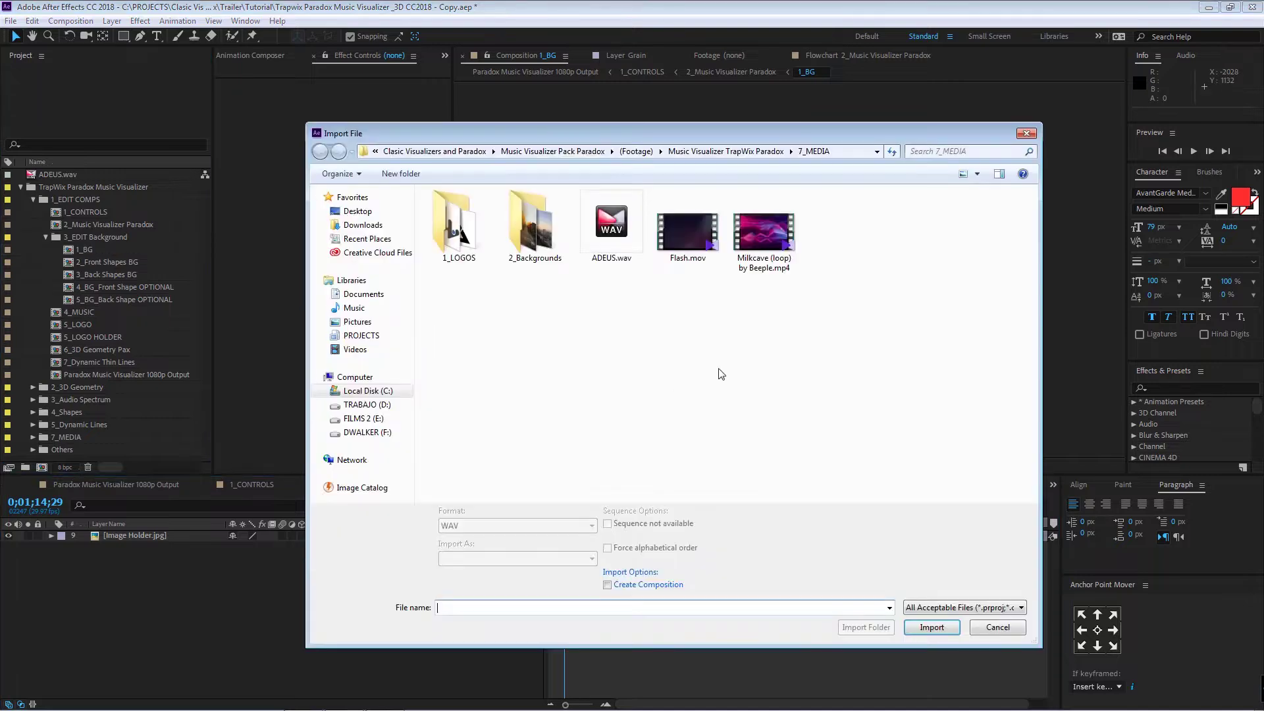
left_click(758, 237)
double_click(757, 232)
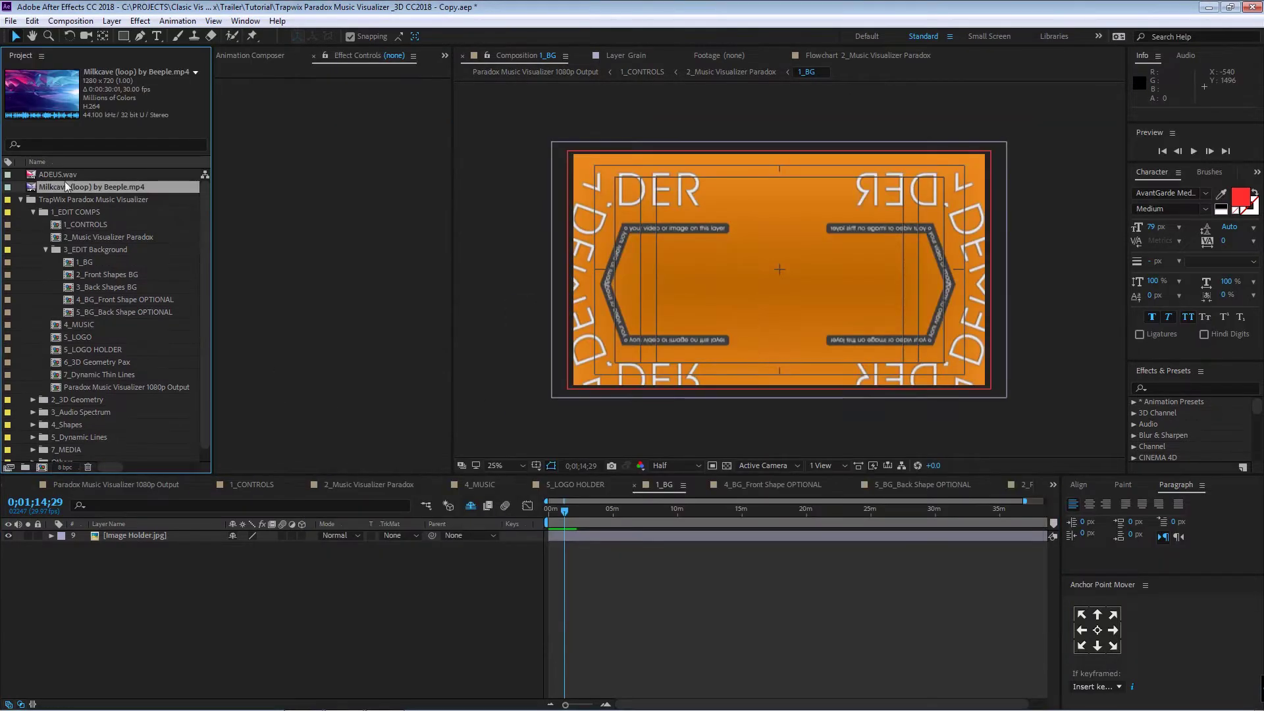
left_click_drag(64, 181, 76, 564)
left_click(8, 536)
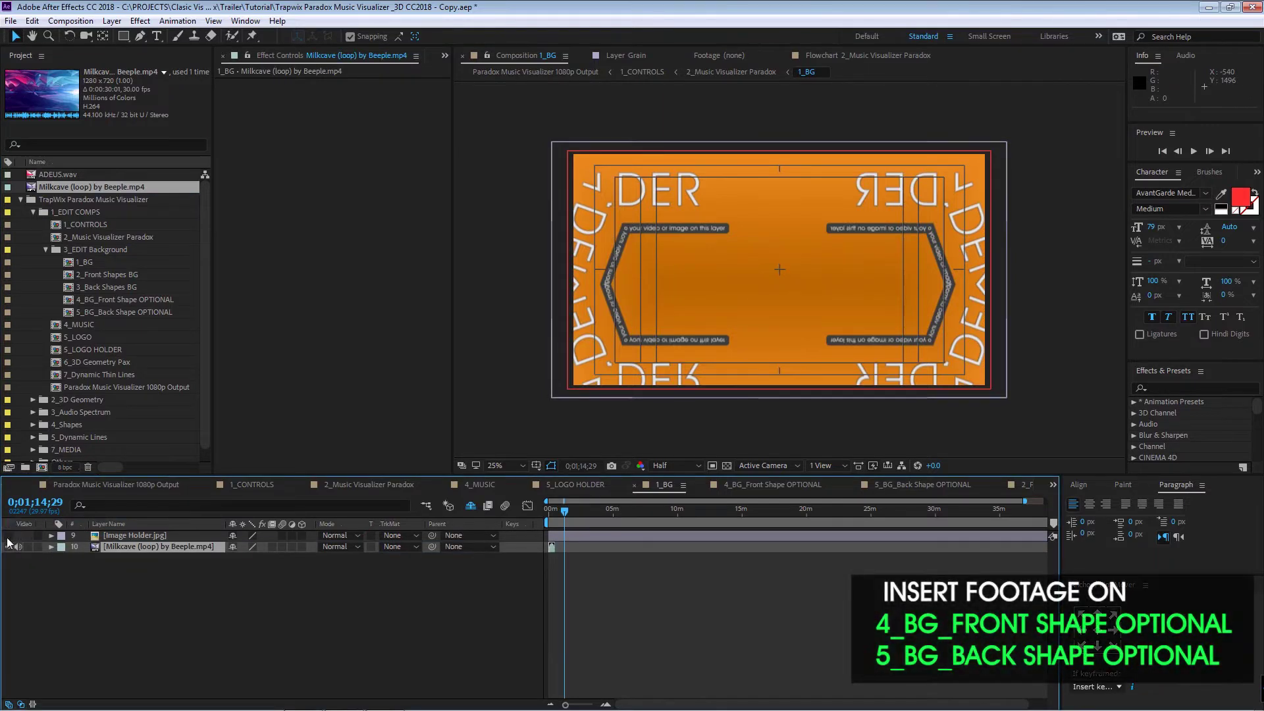
left_click(523, 566)
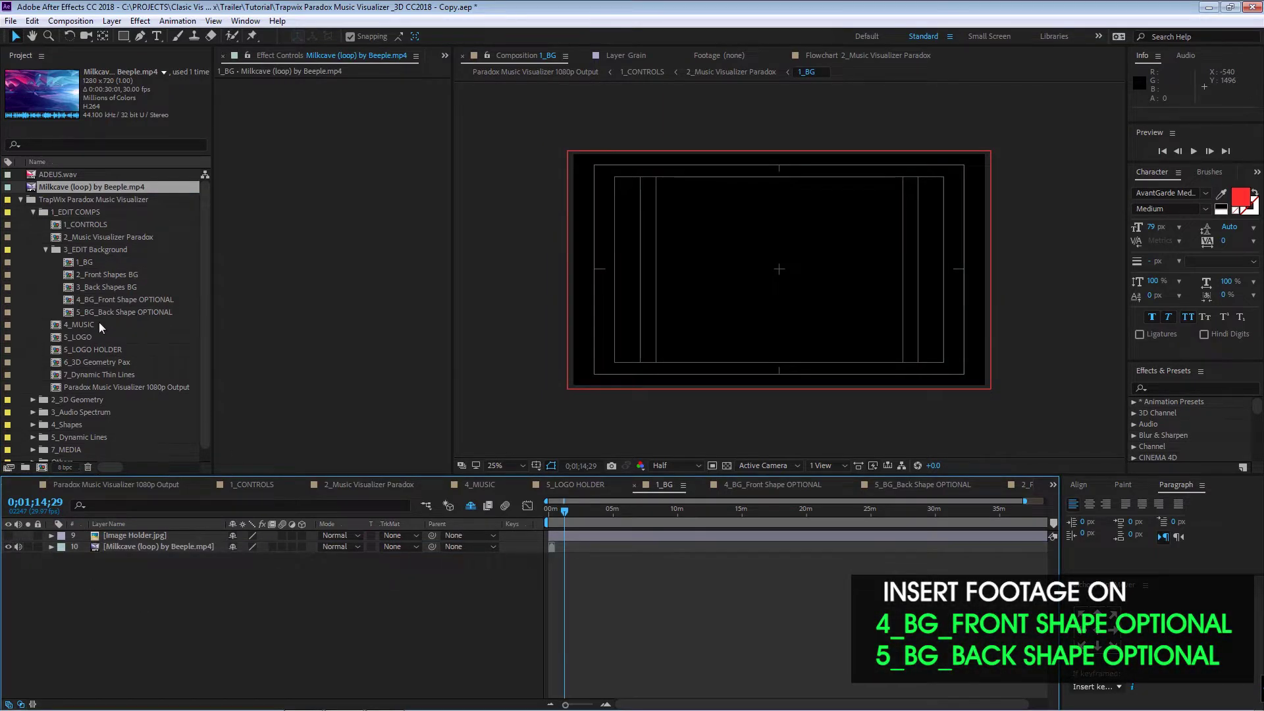
left_click(120, 301)
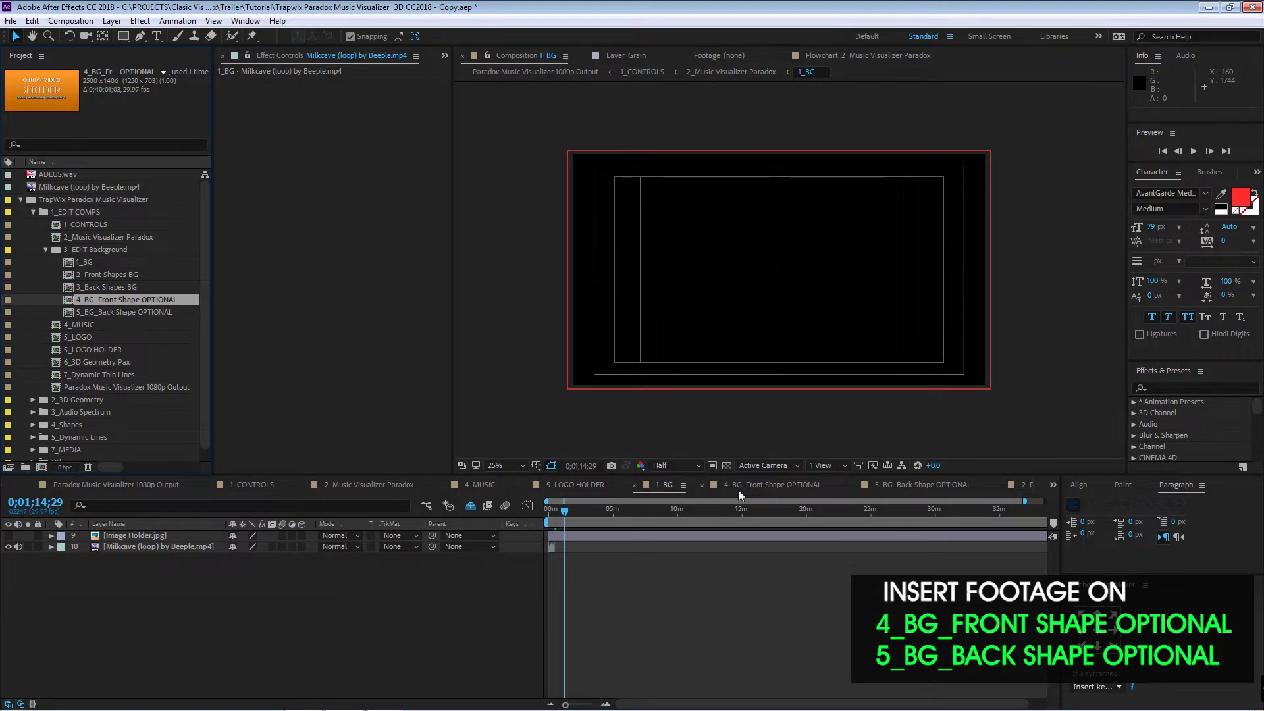
left_click(148, 547)
Step: Set the Milkcave footage's Interpret Footage loop count to 20 to lengthen its 1_BG layer
right_click(147, 547)
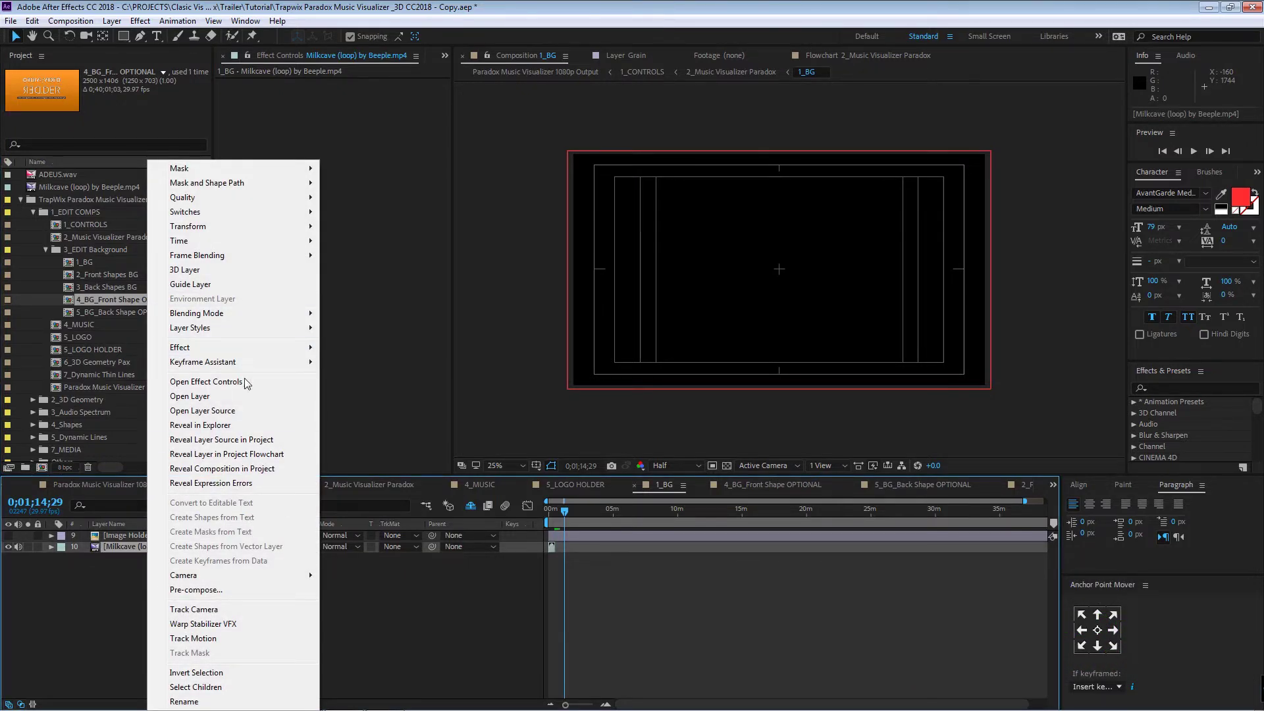
left_click(257, 440)
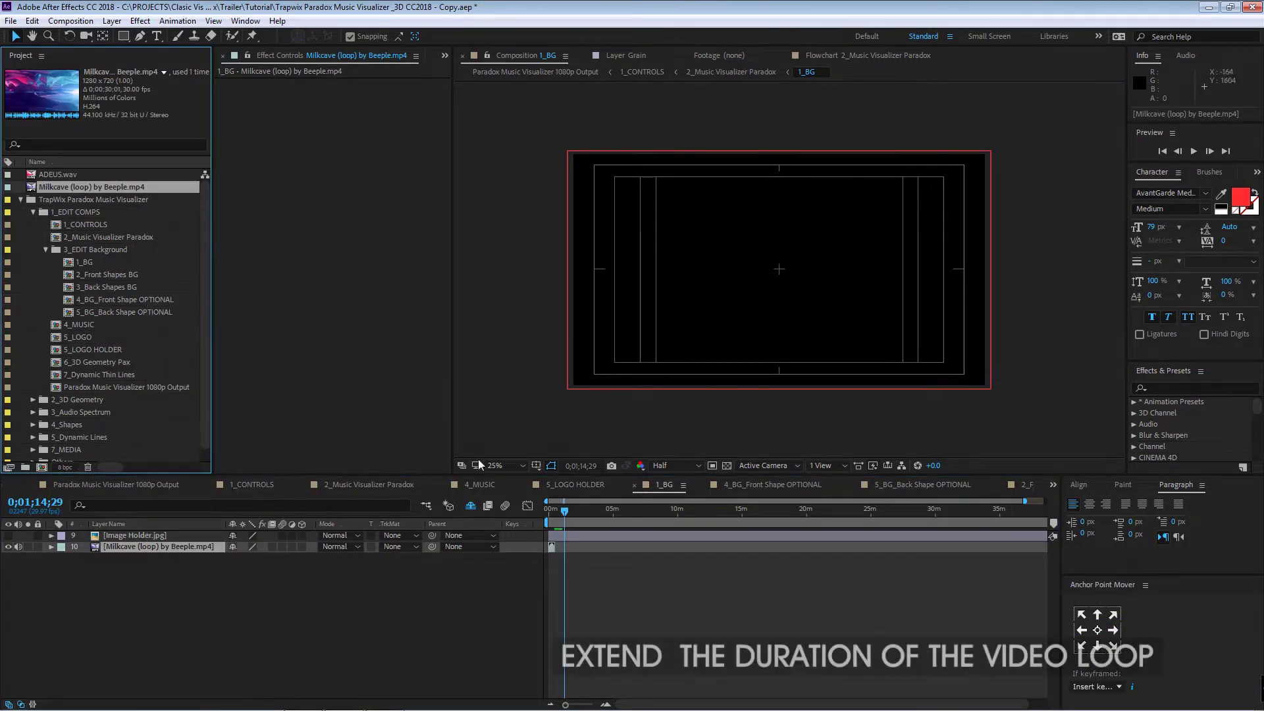
right_click(108, 187)
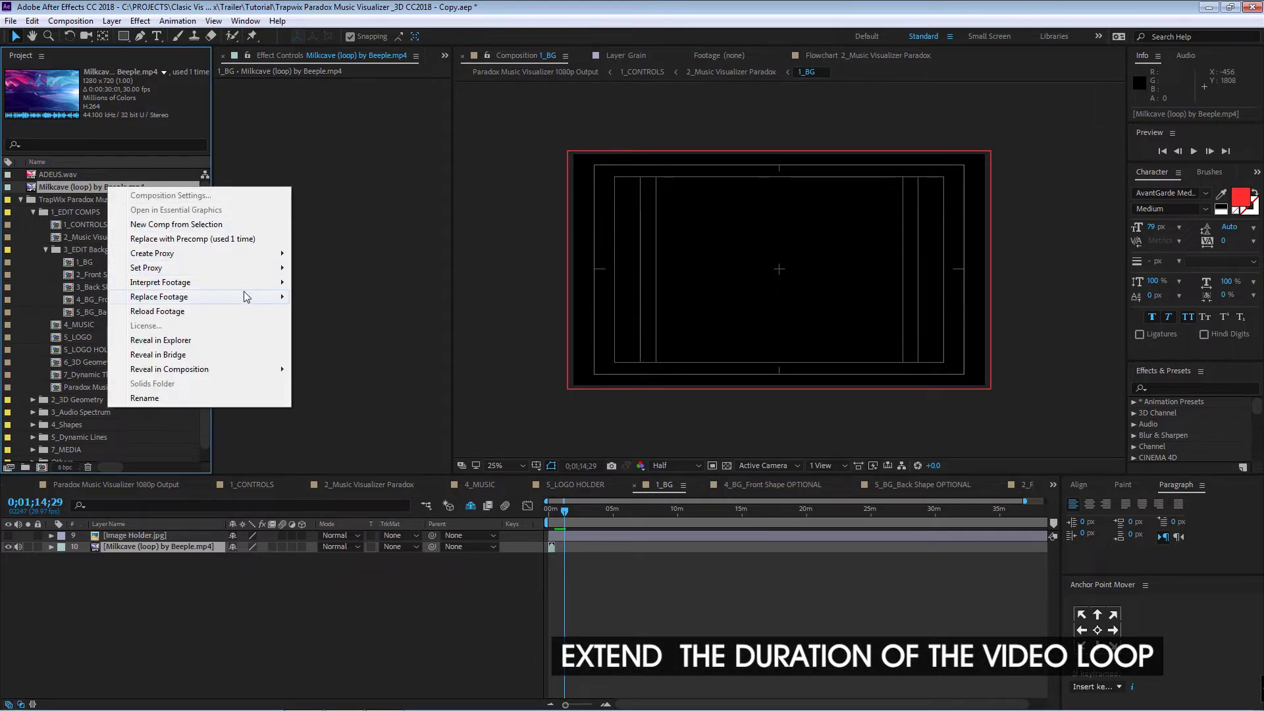
mouse_move(235, 283)
left_click(354, 283)
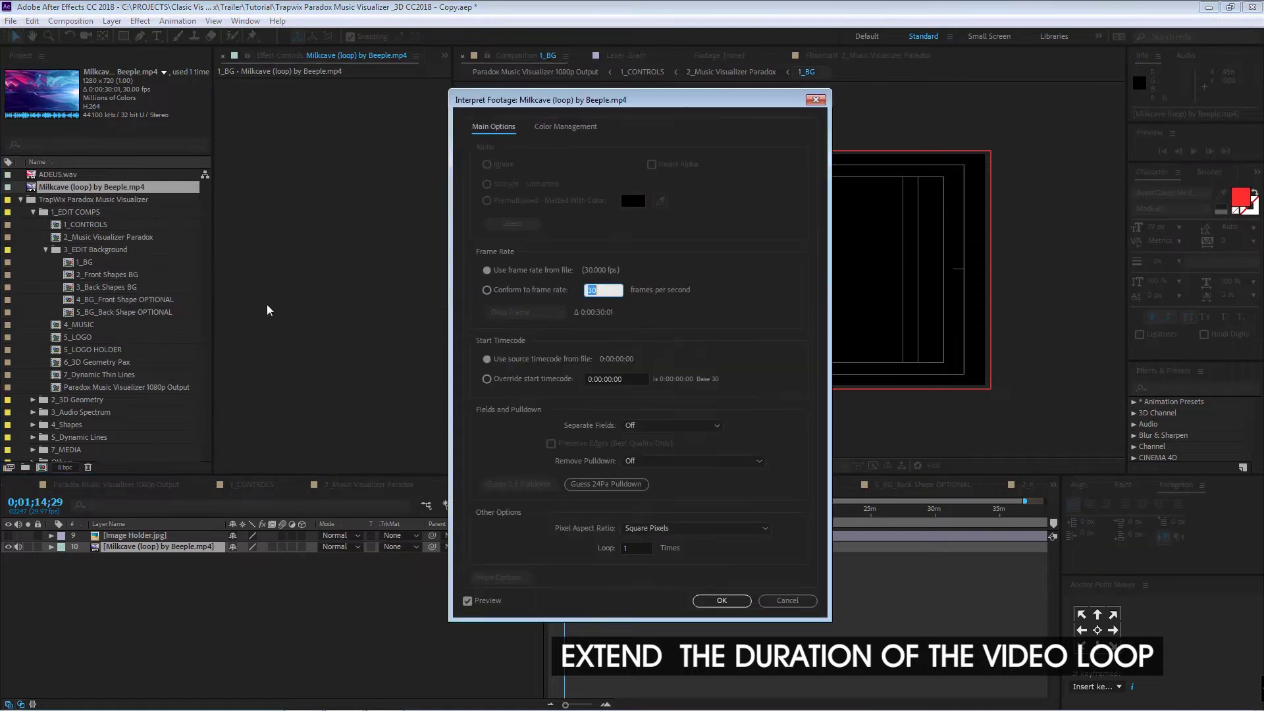
left_click(638, 548)
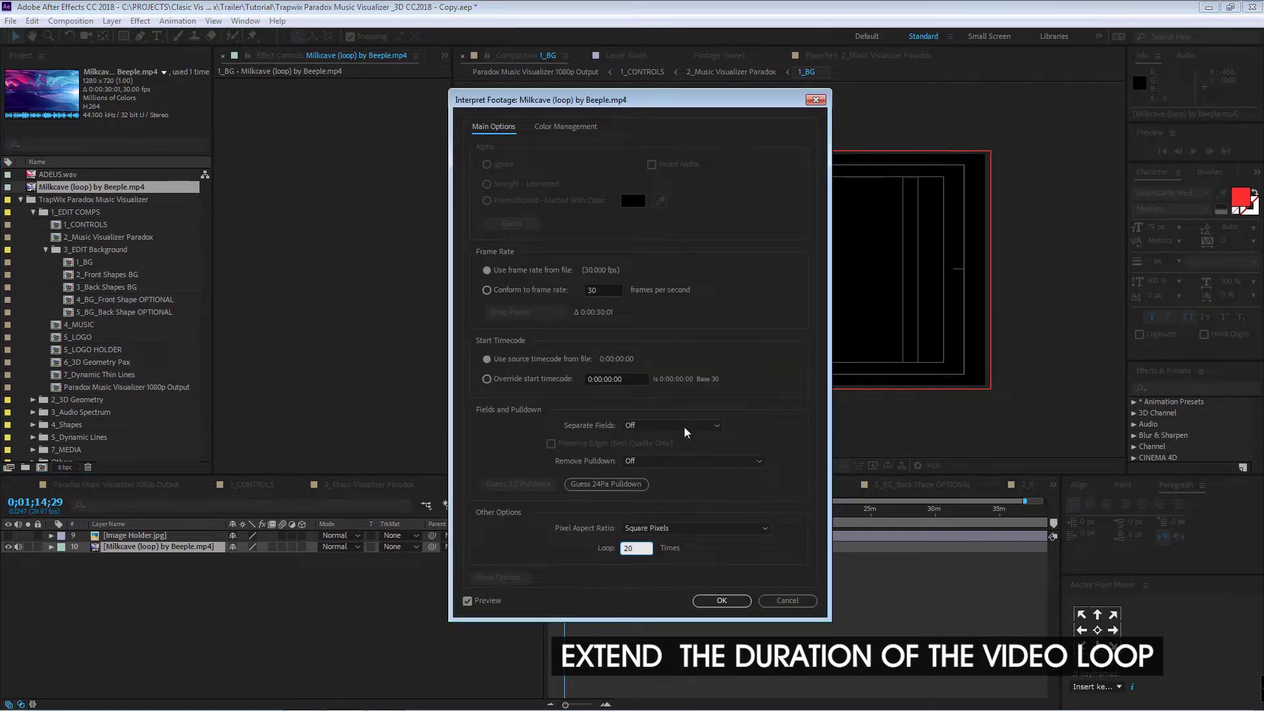
type("20")
left_click(720, 601)
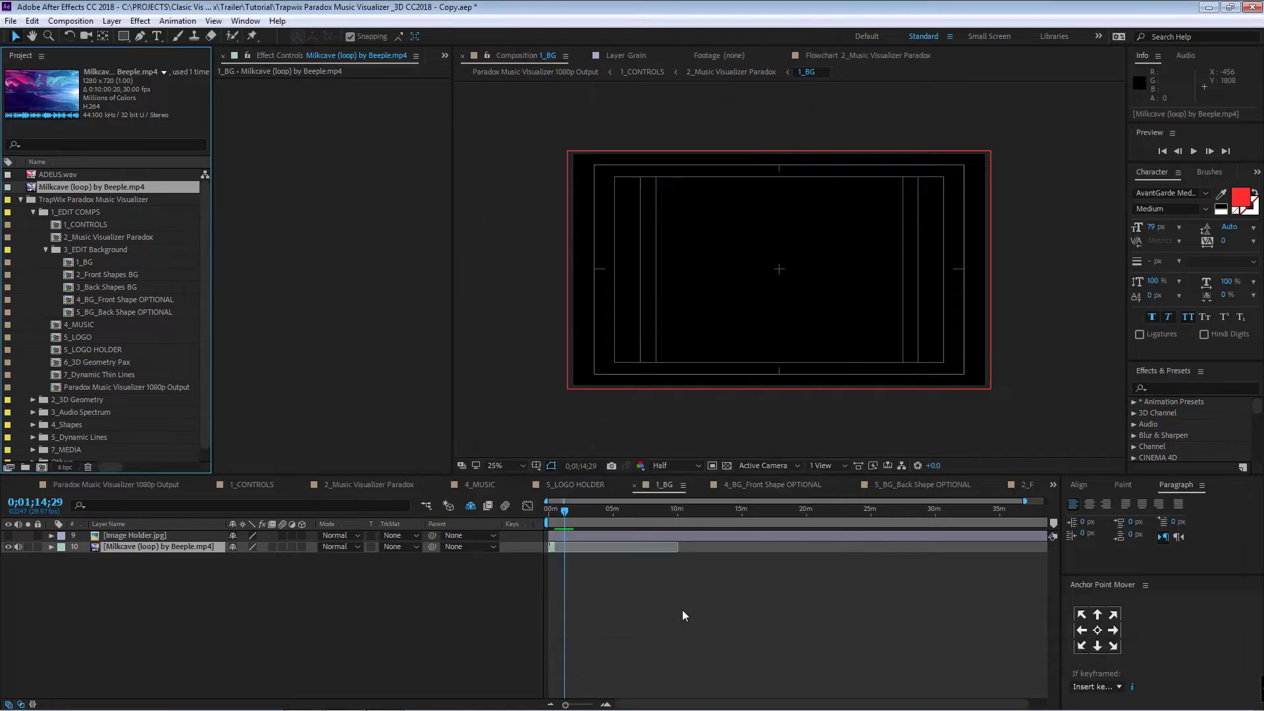
left_click(552, 551)
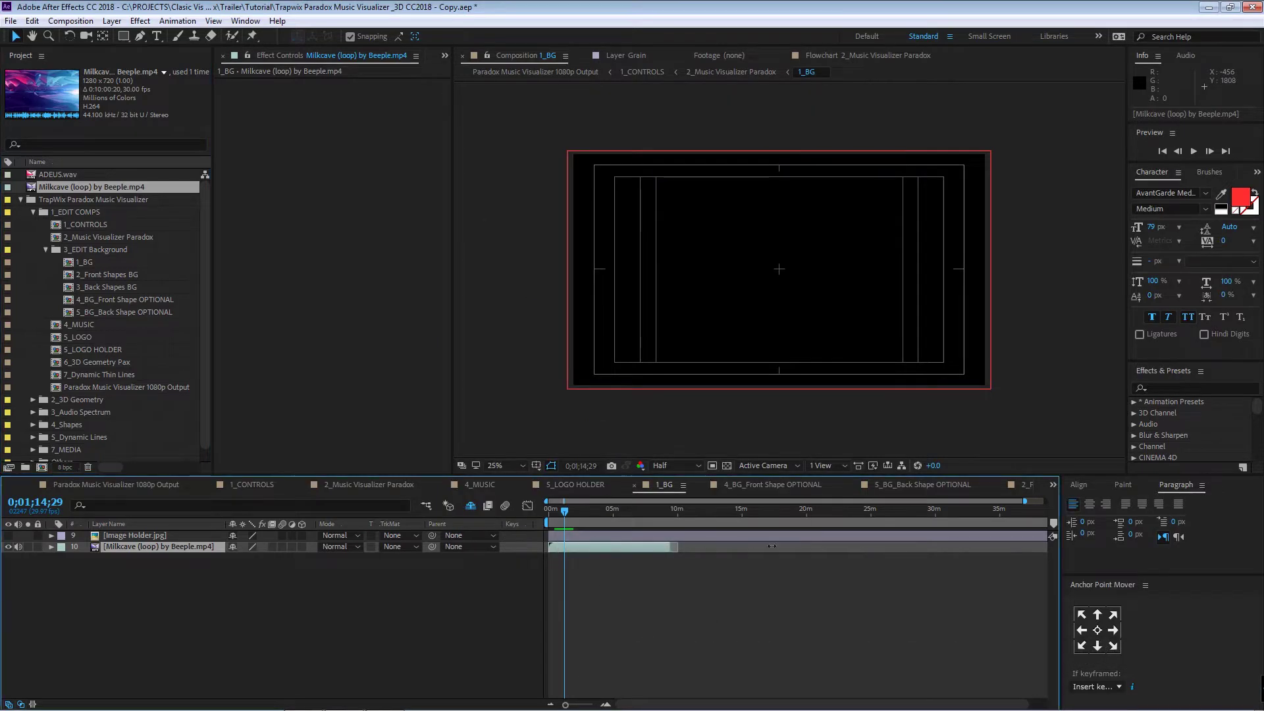
Step: Copy the Milkcave layer into 4_BG_Front Shape OPTIONAL and hide its placeholder image
left_click(132, 549)
key("ctrl+c")
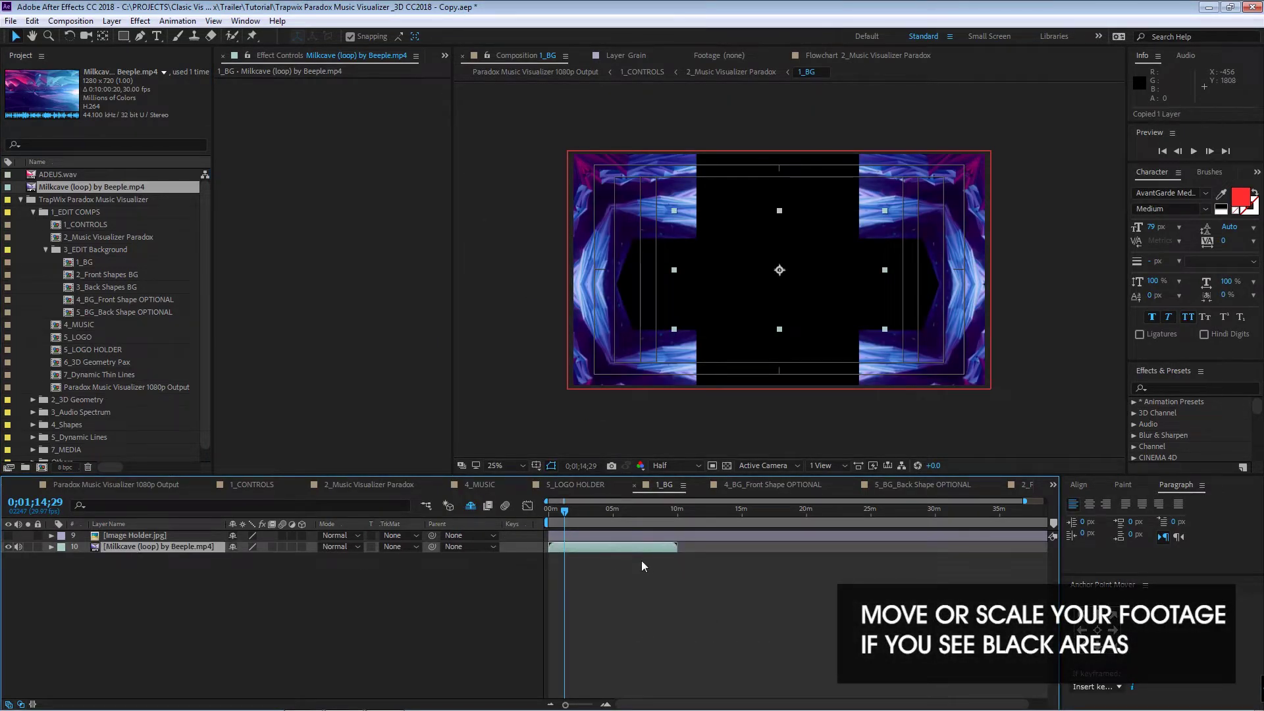
double_click(129, 300)
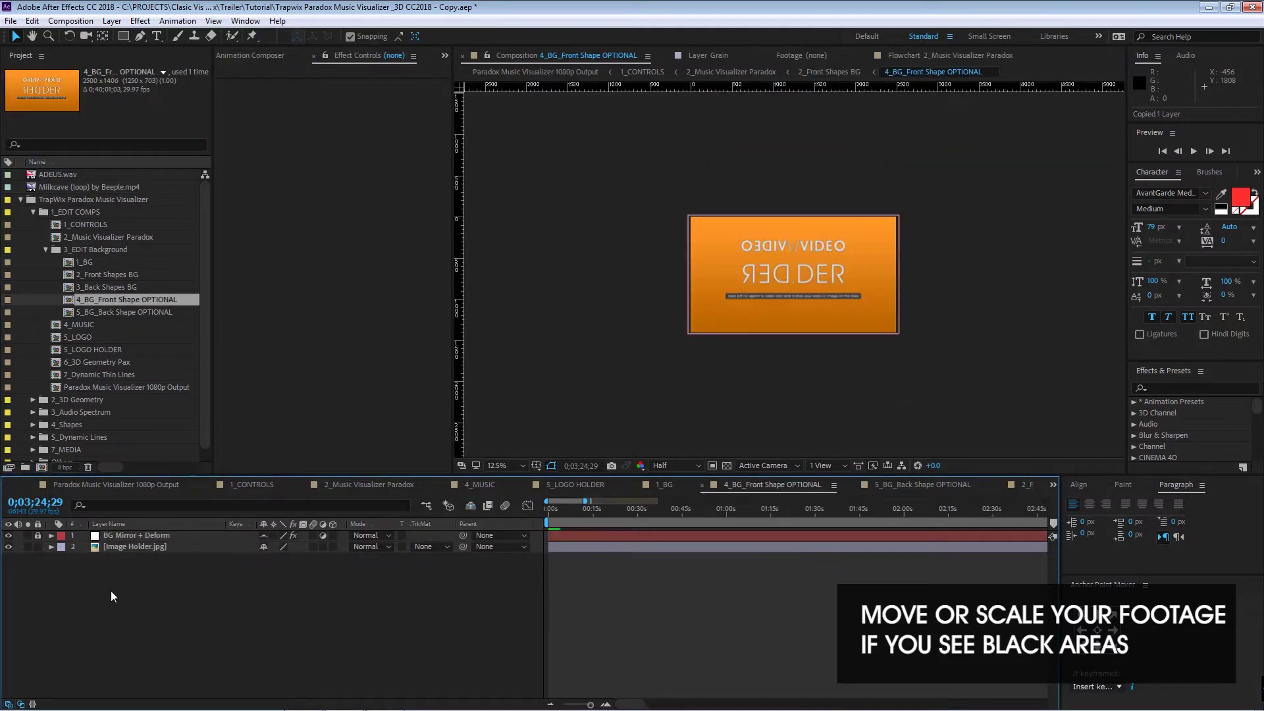
key("ctrl+v")
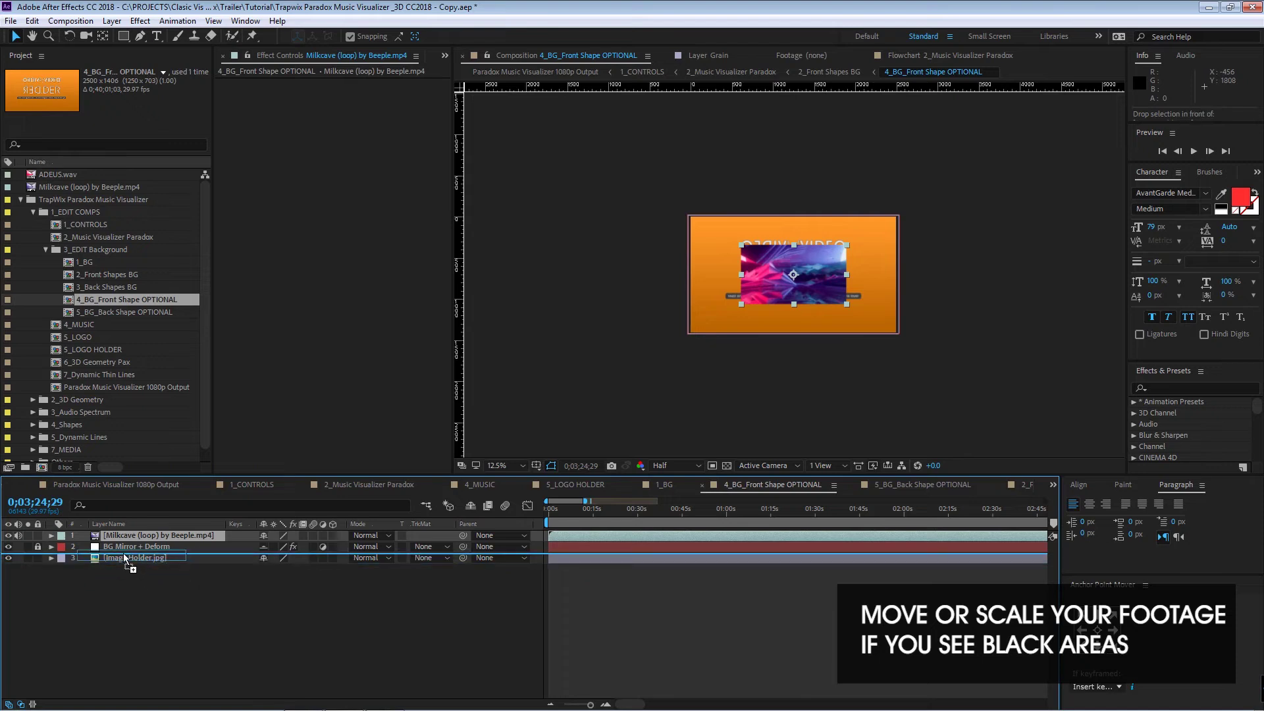
left_click(8, 558)
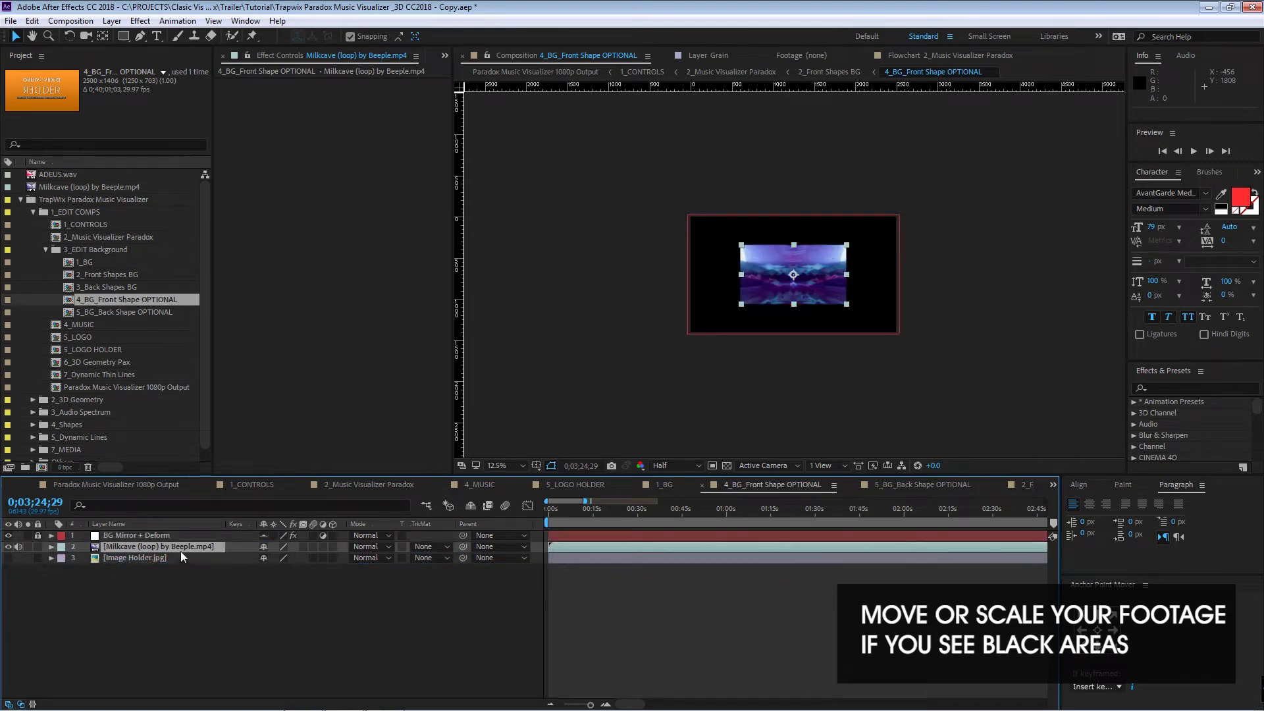
Step: Scale the pasted Milkcave layer to 208% and return to the 1_BG comp
key("s")
left_click_drag(280, 557, 347, 551)
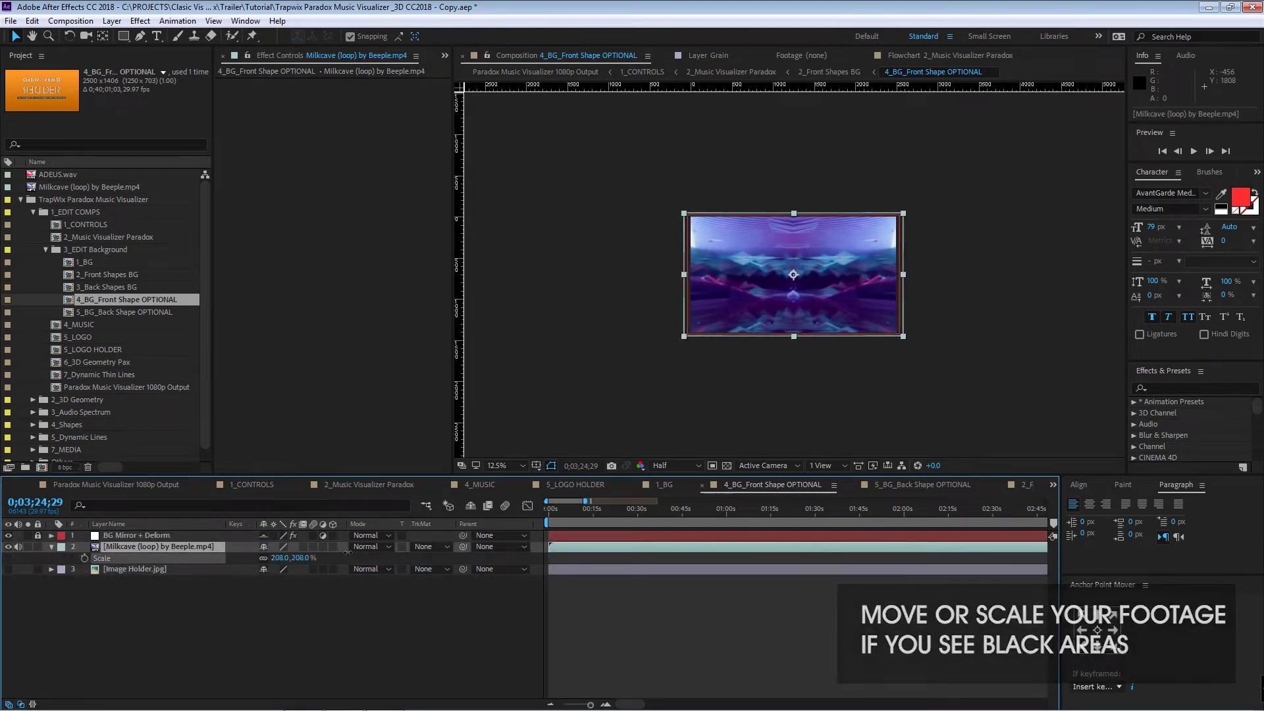
left_click(671, 486)
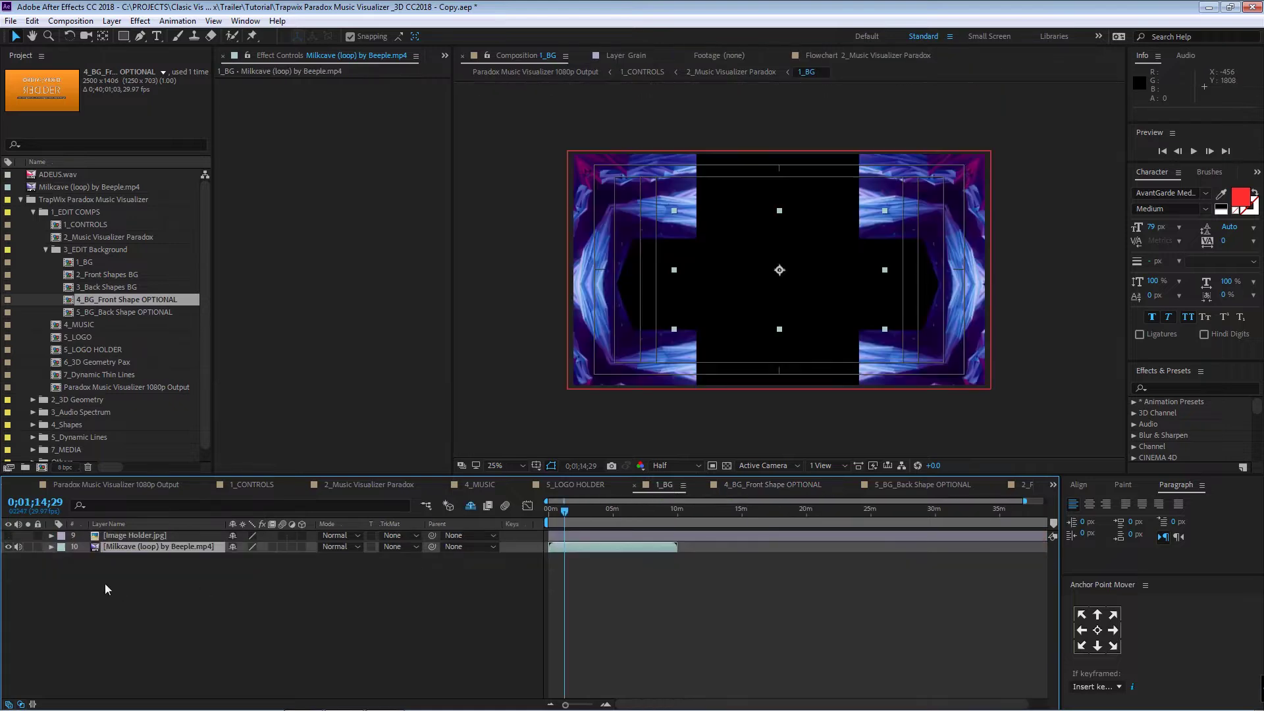
Step: Scale the Milkcave layer in 1_BG to 220% to fill the frame, then copy it
key("s")
left_click_drag(256, 558, 322, 552)
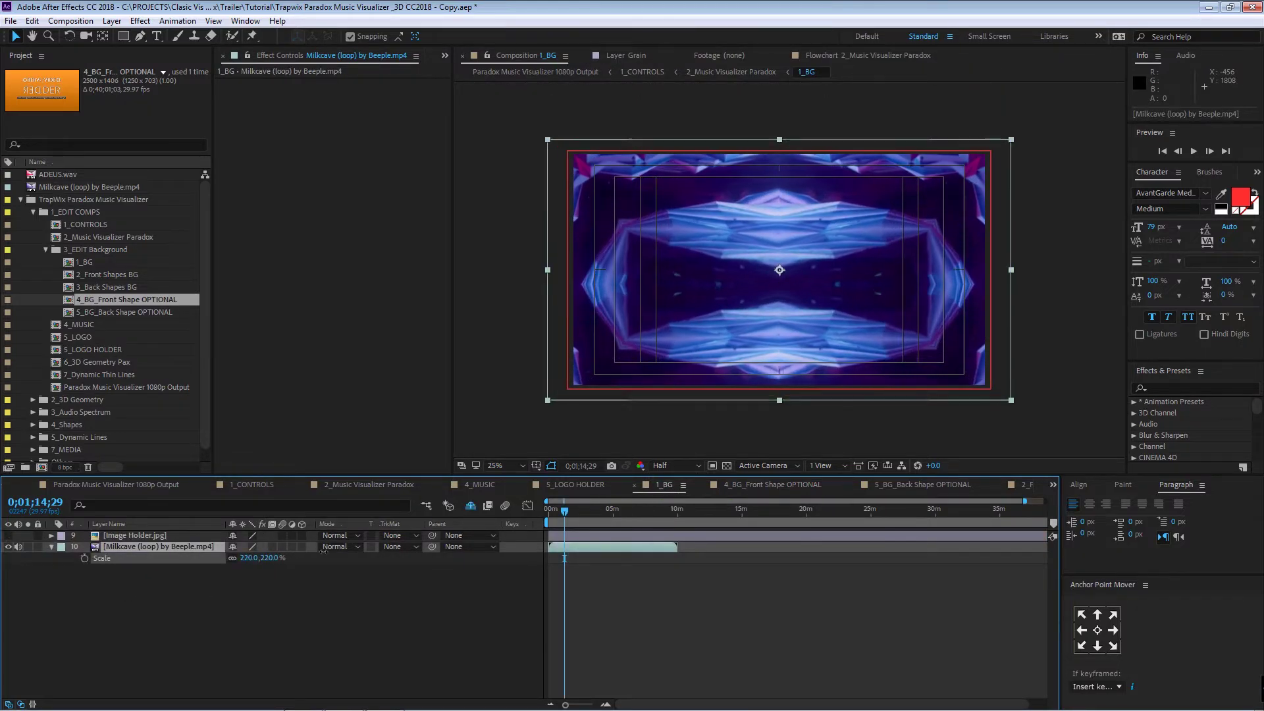
left_click(291, 634)
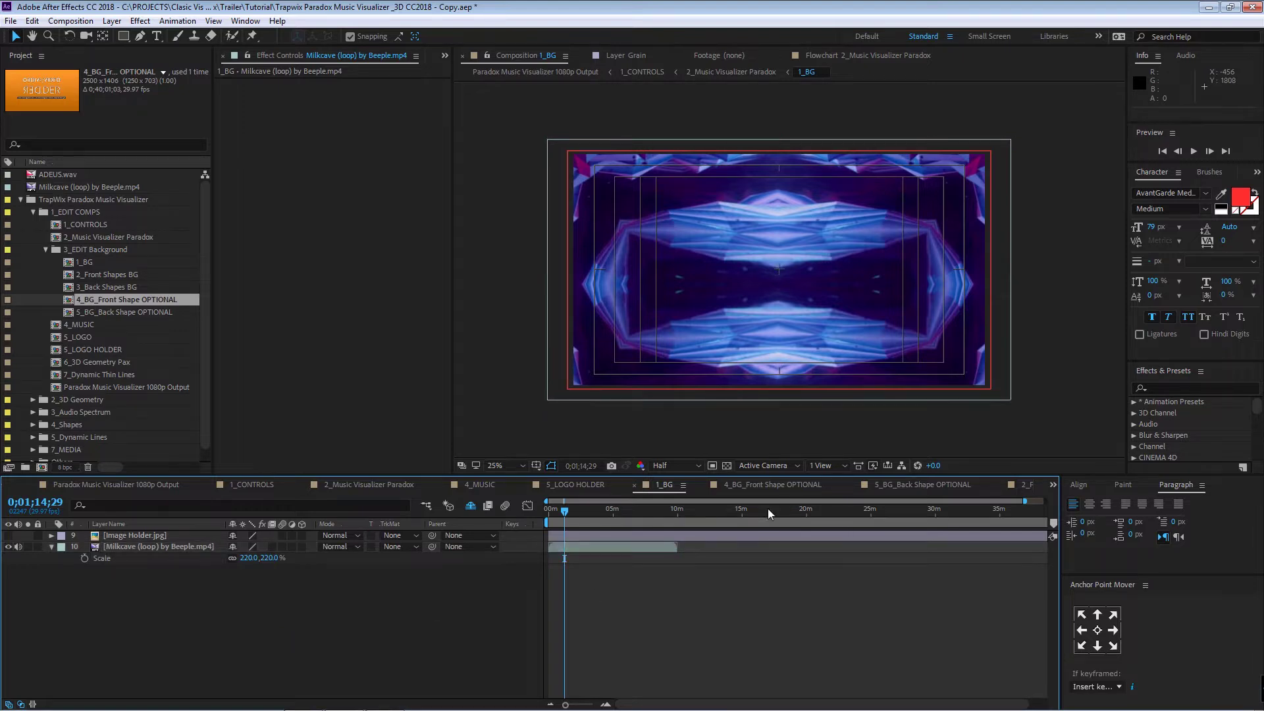
left_click(131, 549)
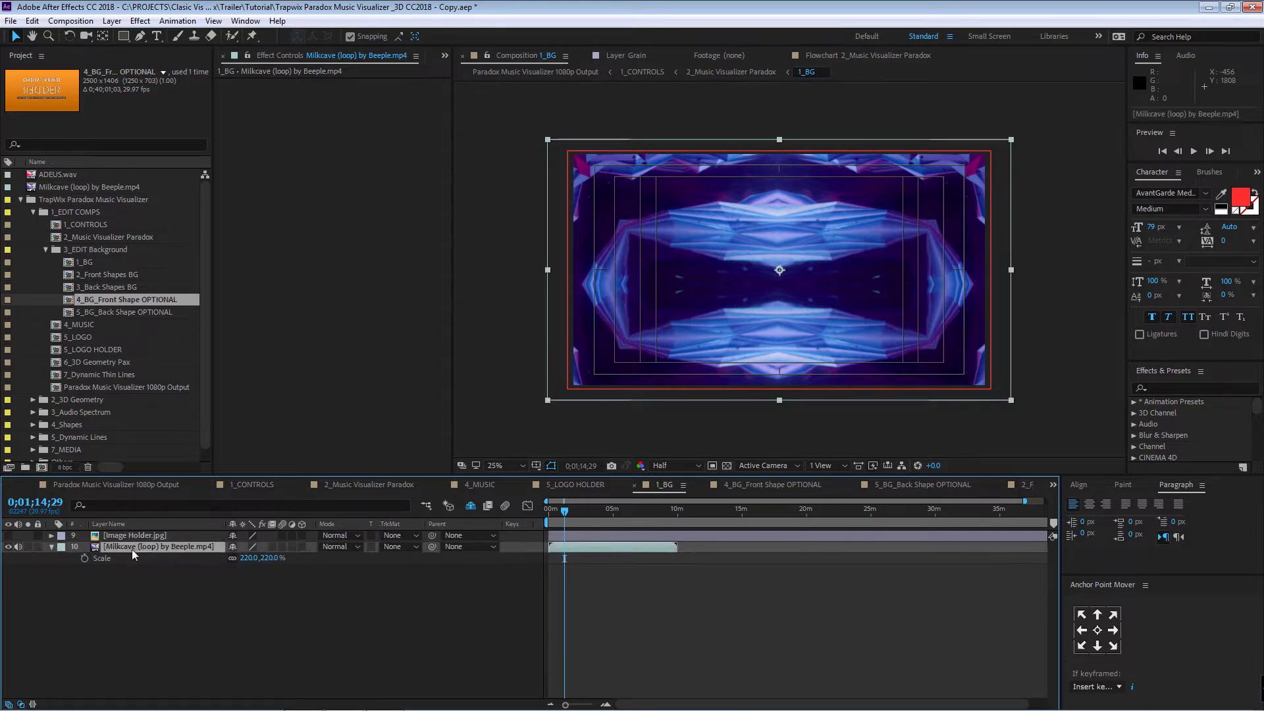
key("ctrl+c")
Step: Paste Milkcave into 5_BG_Back Shape OPTIONAL below BG Mirror + Deform and hide Image Holder
left_click(126, 311)
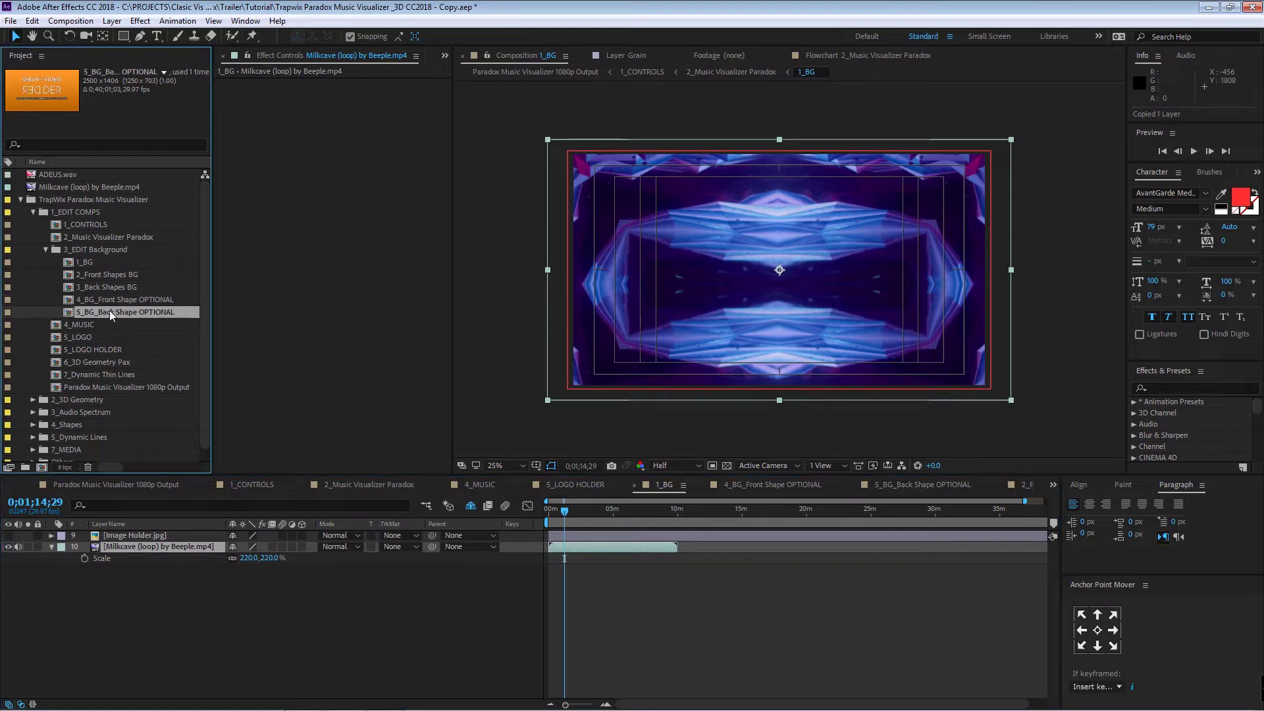
double_click(137, 311)
left_click(140, 593)
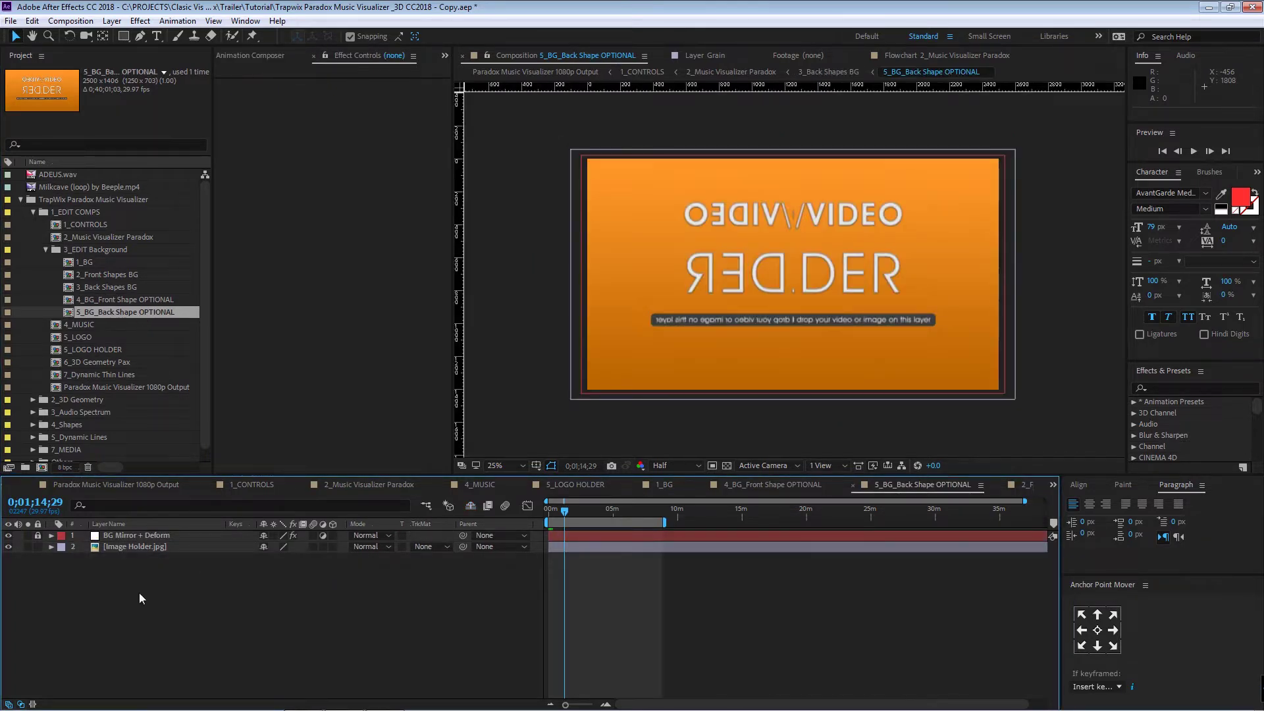
key("ctrl+v")
left_click_drag(143, 536, 79, 554)
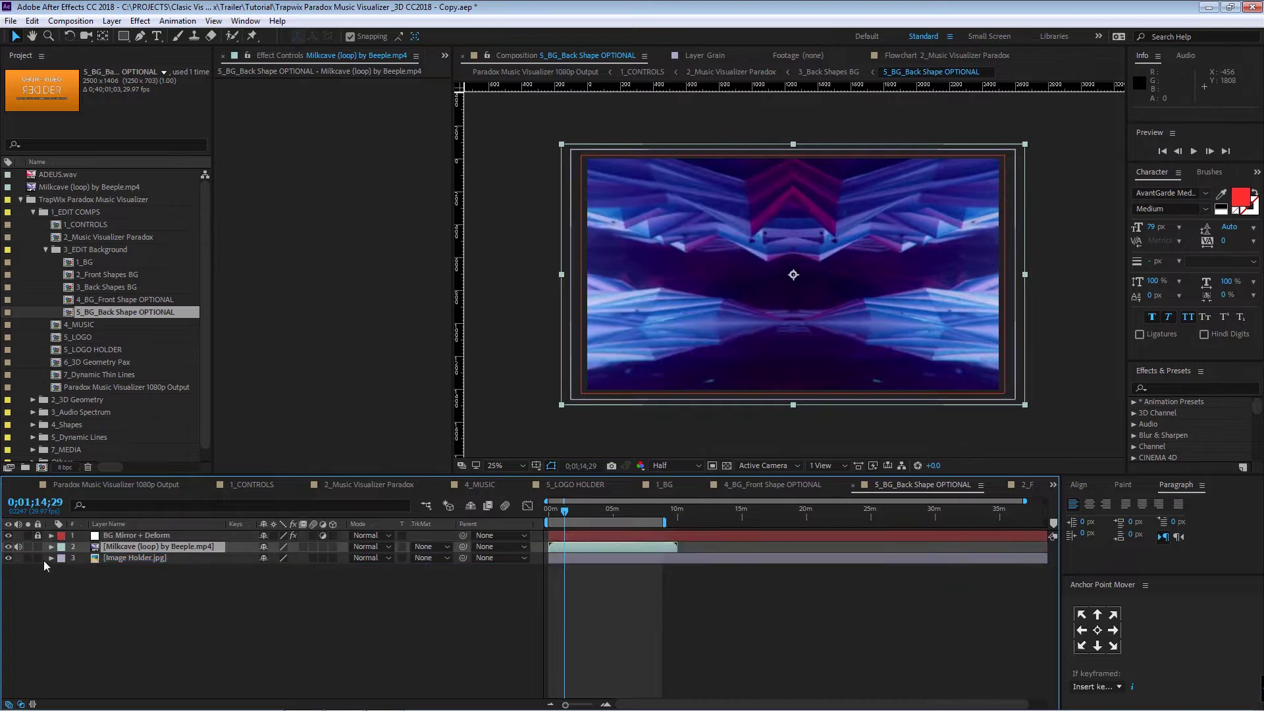
left_click(8, 559)
left_click(134, 619)
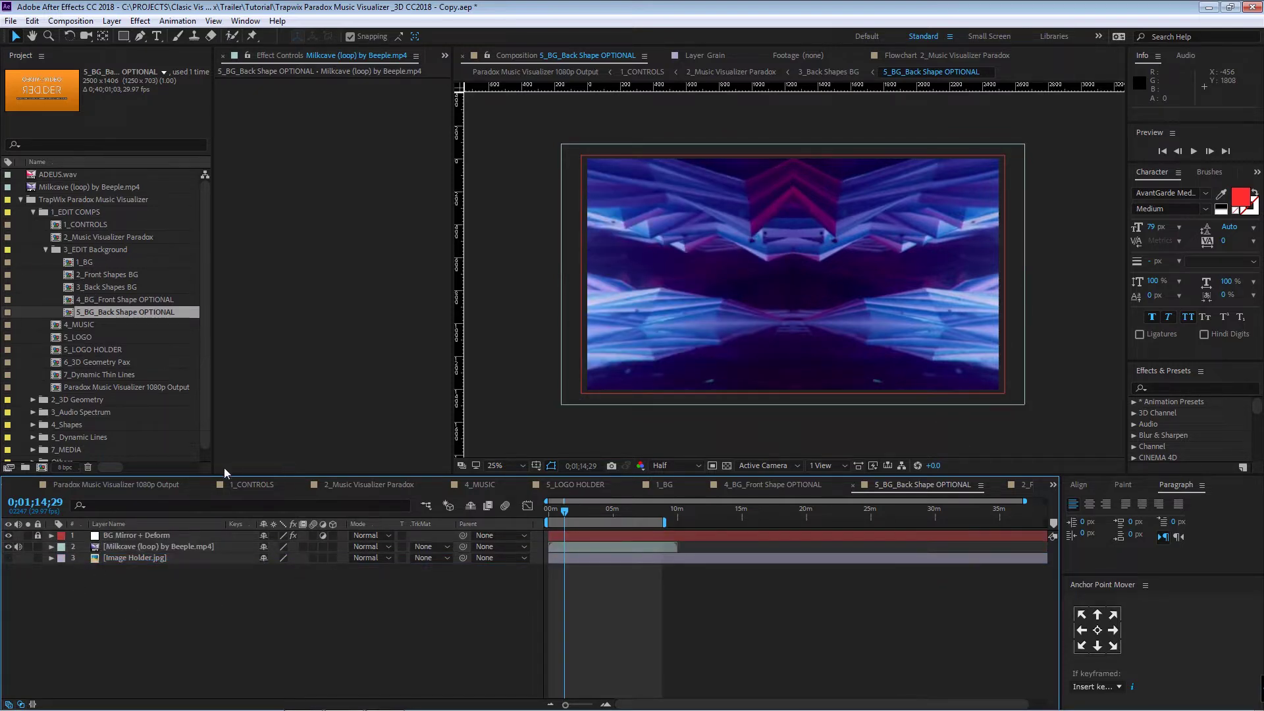
Step: In 2_Music Visualizer Paradox, collapse all layer properties and select the Sound Keys layer
left_click(369, 487)
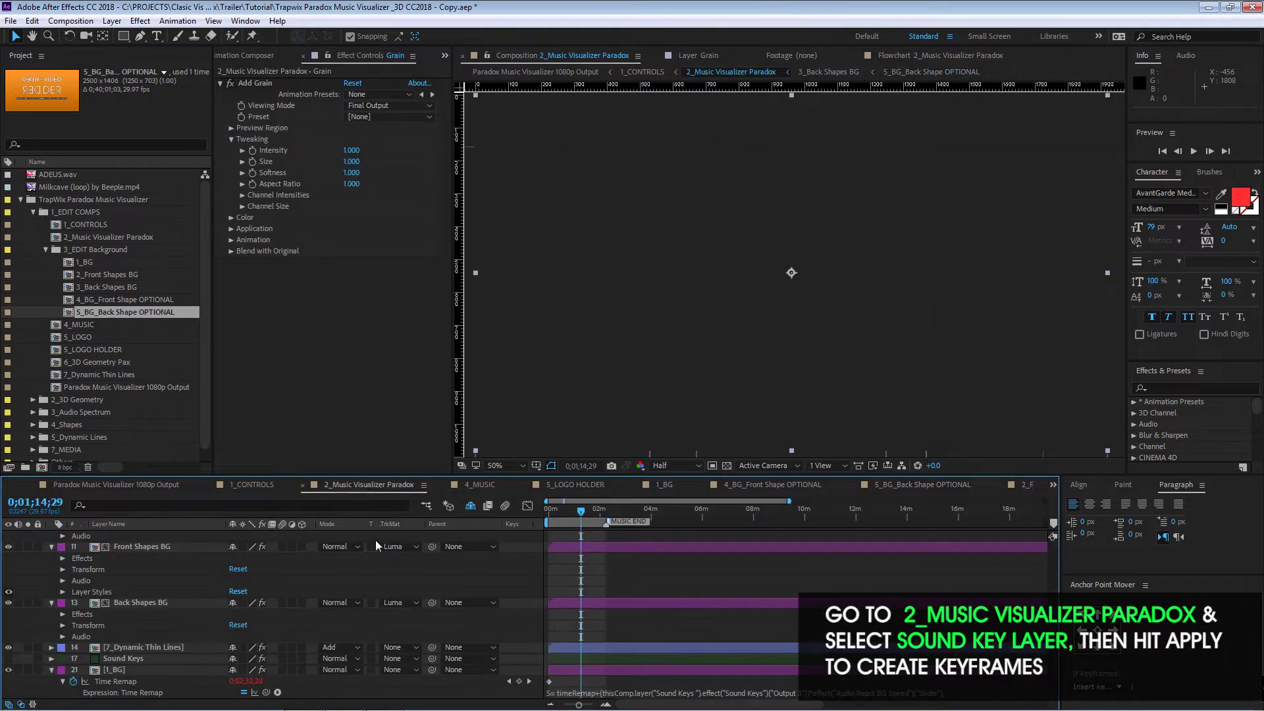
key("ctrl+a")
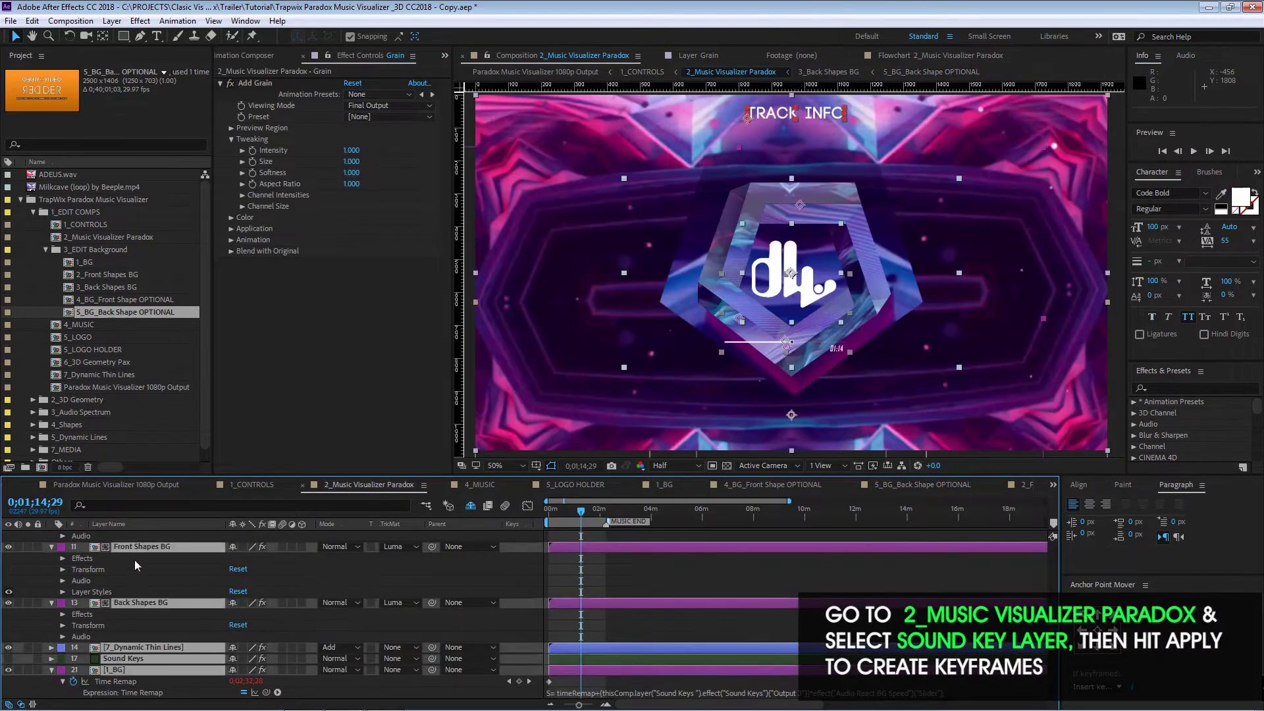
left_click(52, 548)
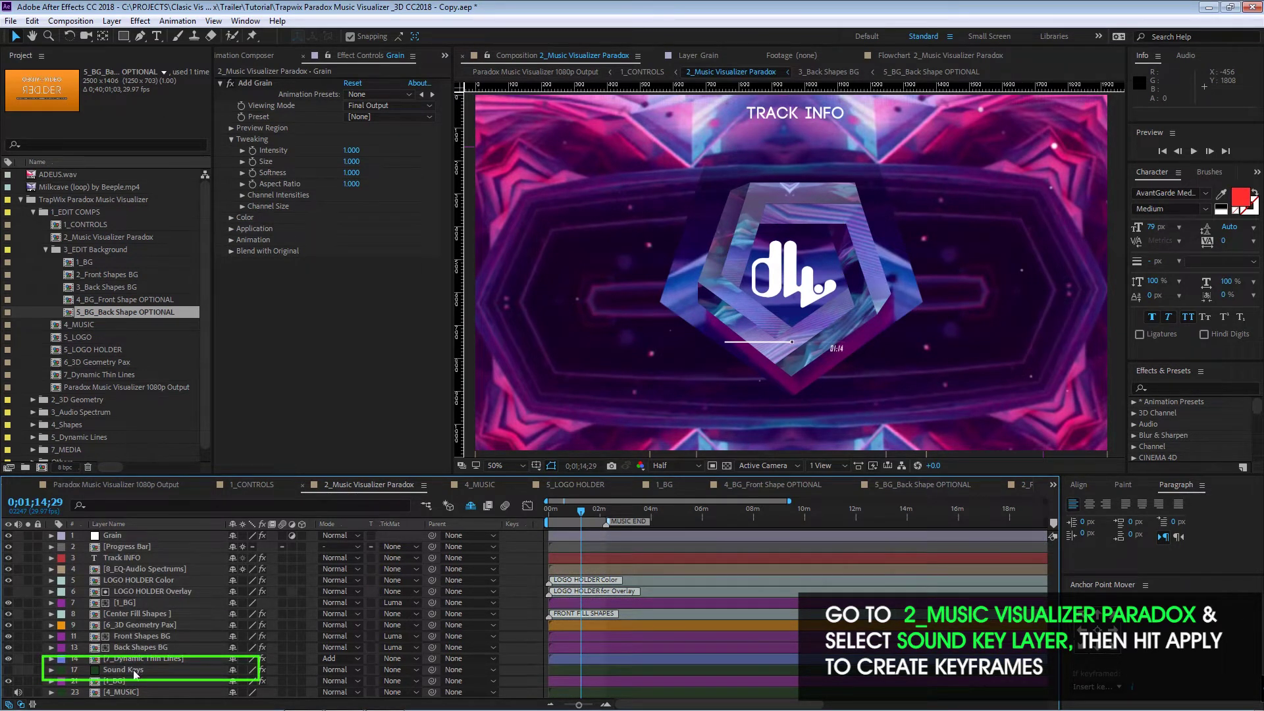
left_click(134, 670)
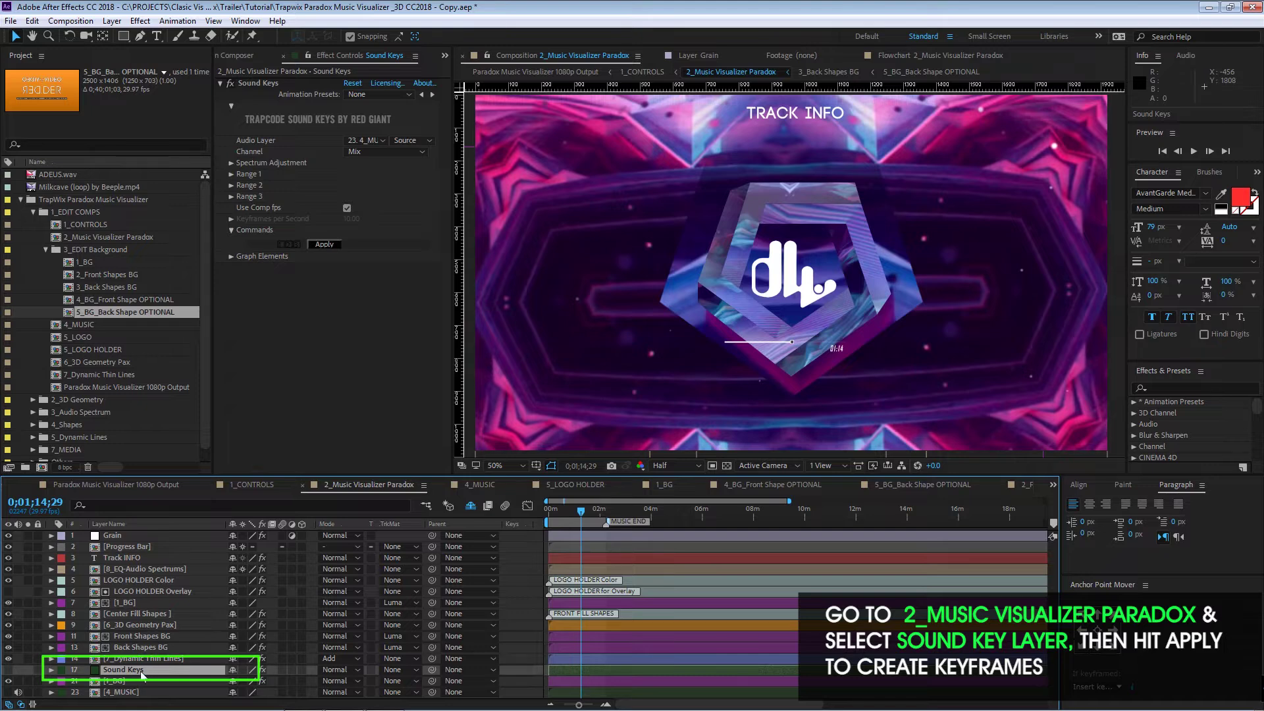
Step: Apply Sound Keys to generate audio keyframes, then solo the layer and scrub to preview
left_click(323, 254)
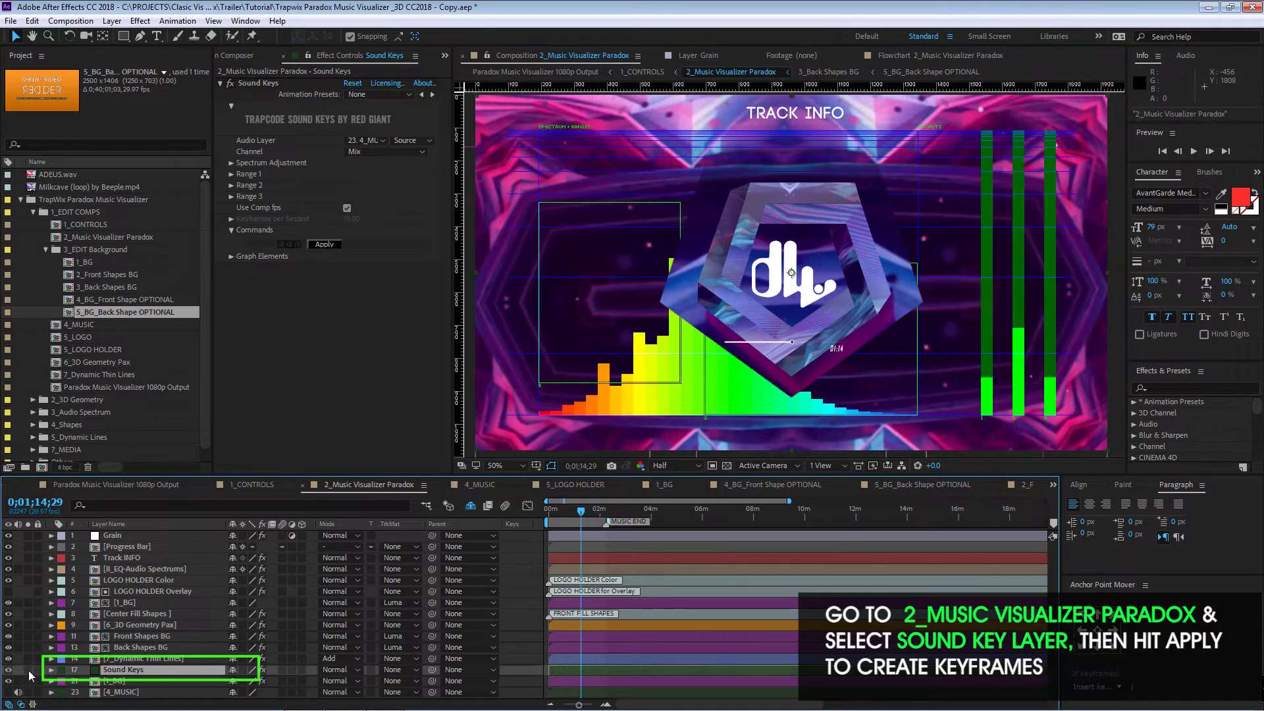
left_click(28, 670)
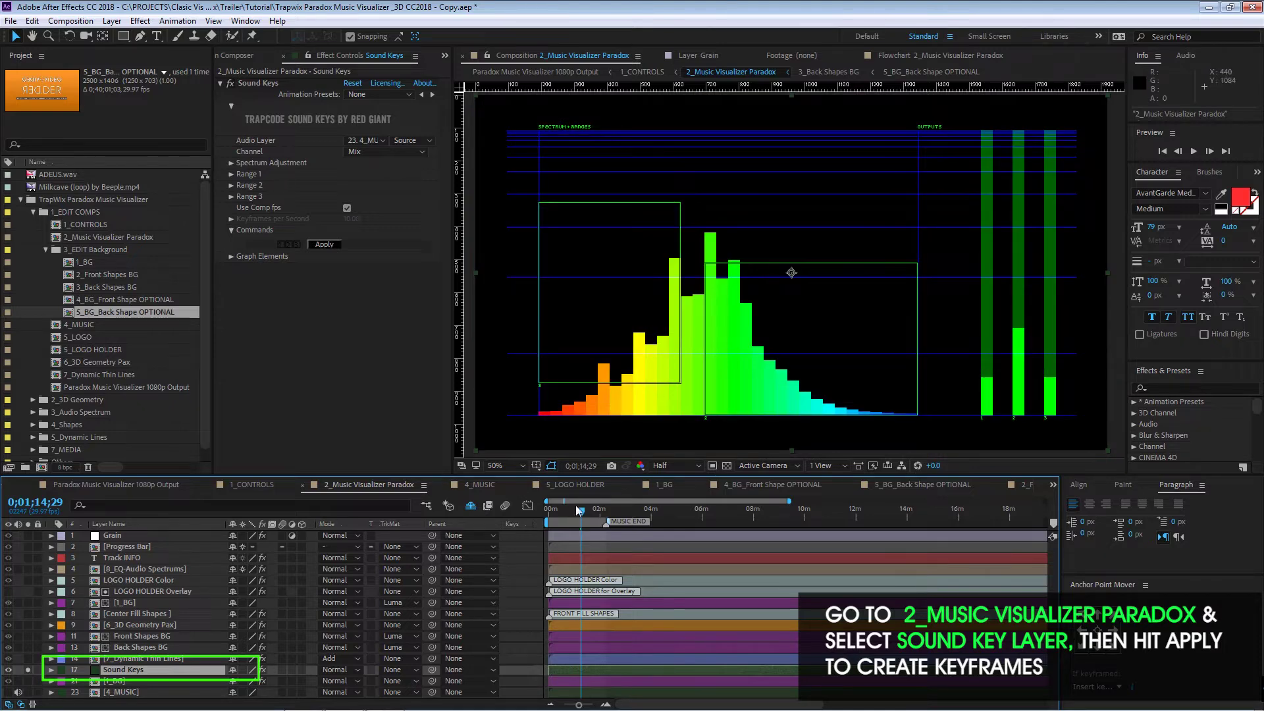
mouse_move(579, 510)
left_mouse_down()
mouse_move(555, 515)
mouse_move(570, 511)
left_mouse_up()
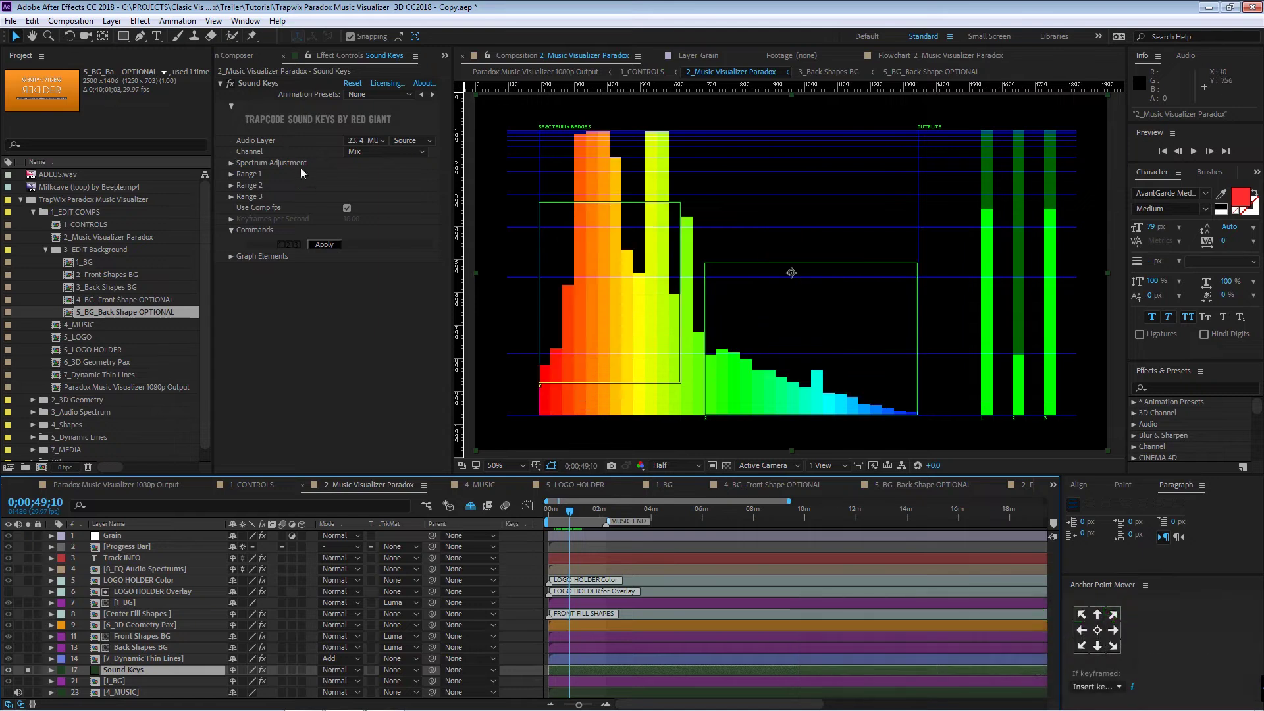
Step: Reveal the Sound Keys layer's keyframes and view Output 1 in the Graph Editor
left_click(324, 246)
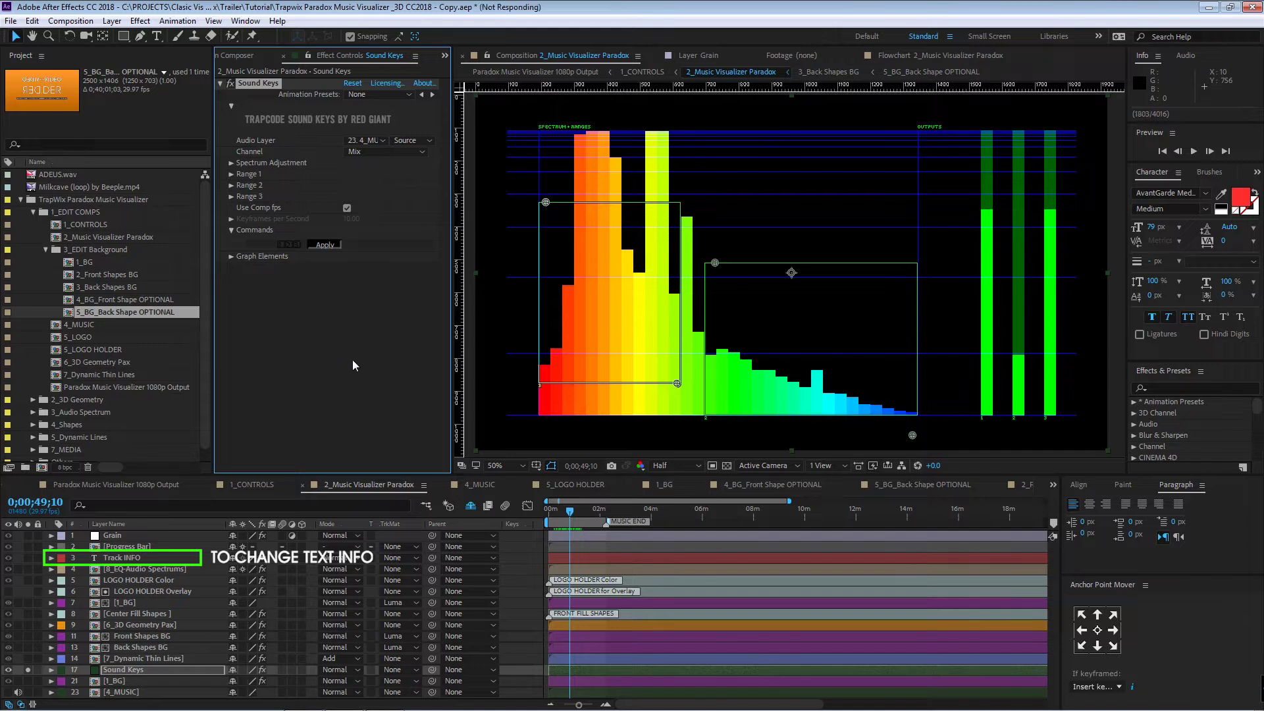
left_click(167, 672)
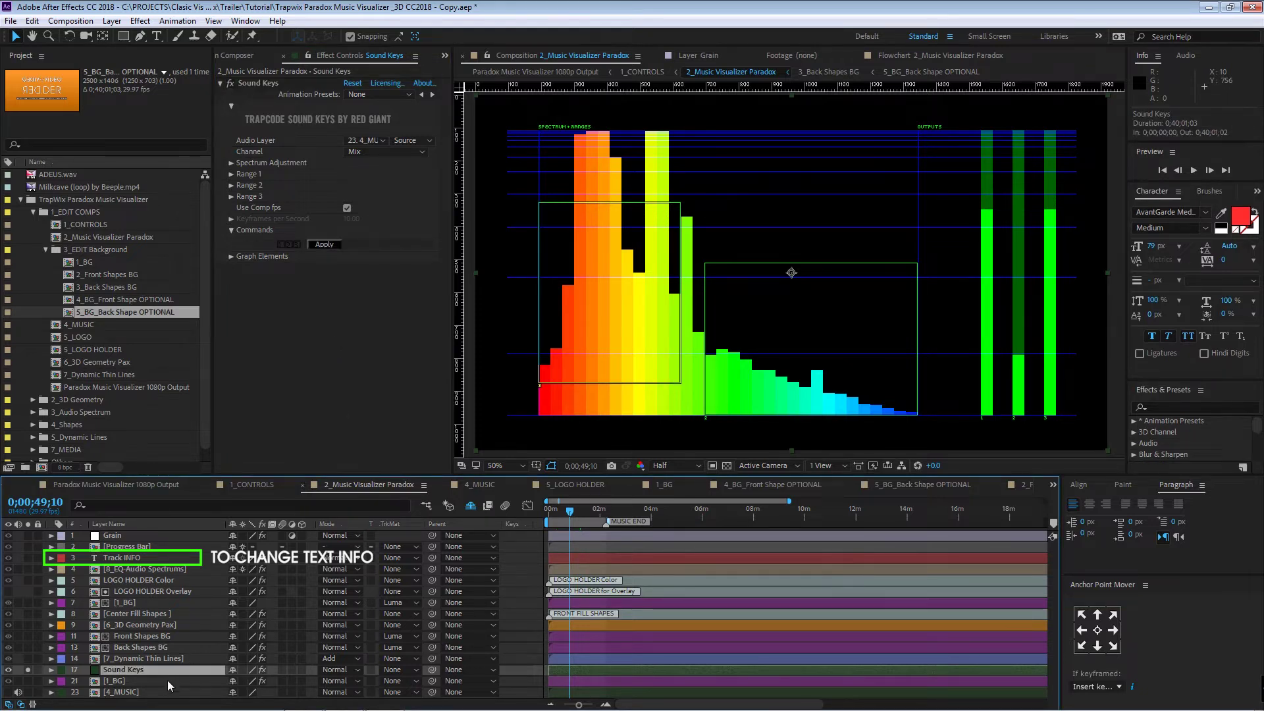
key("u")
scroll(172, 673, "down", 2)
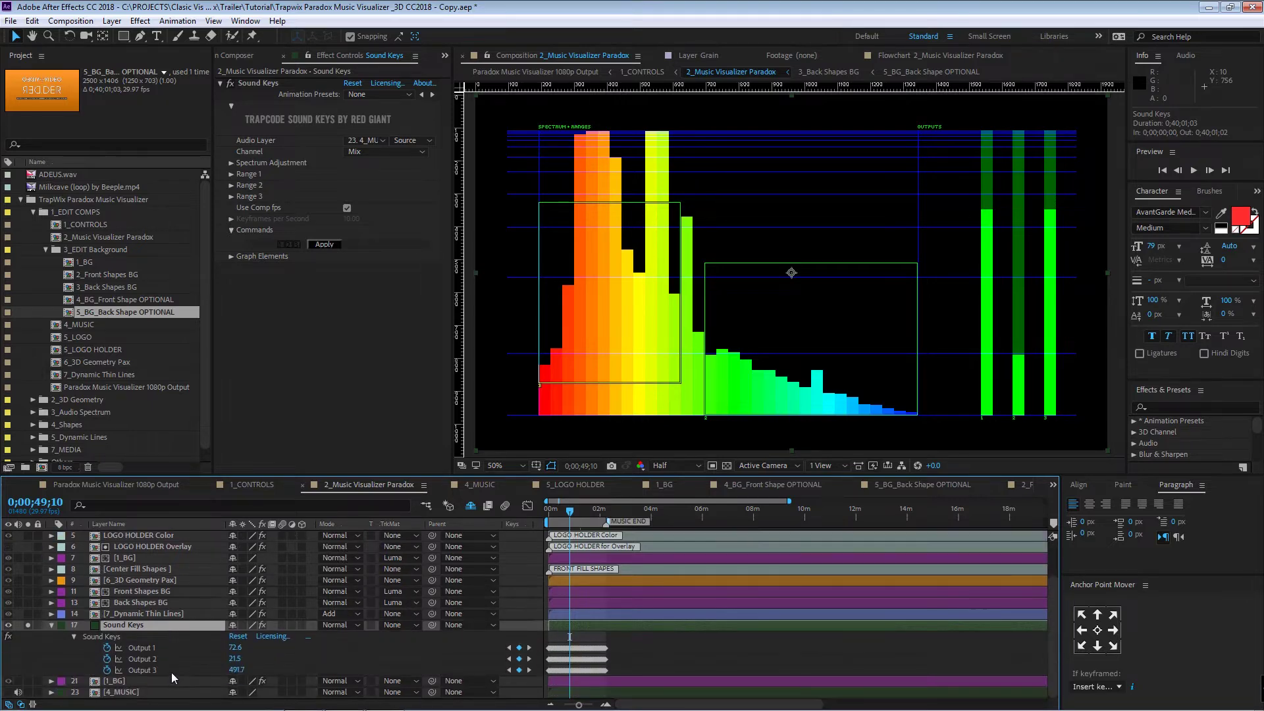
left_click(139, 648)
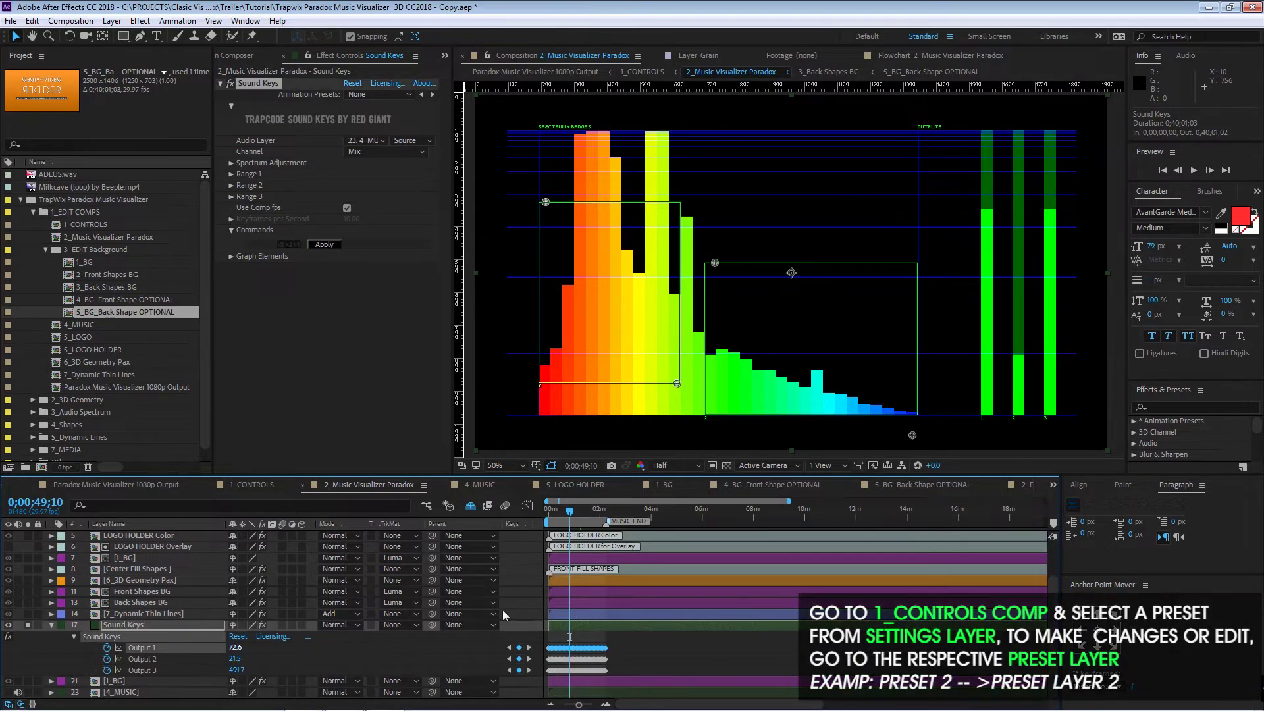
left_click(527, 506)
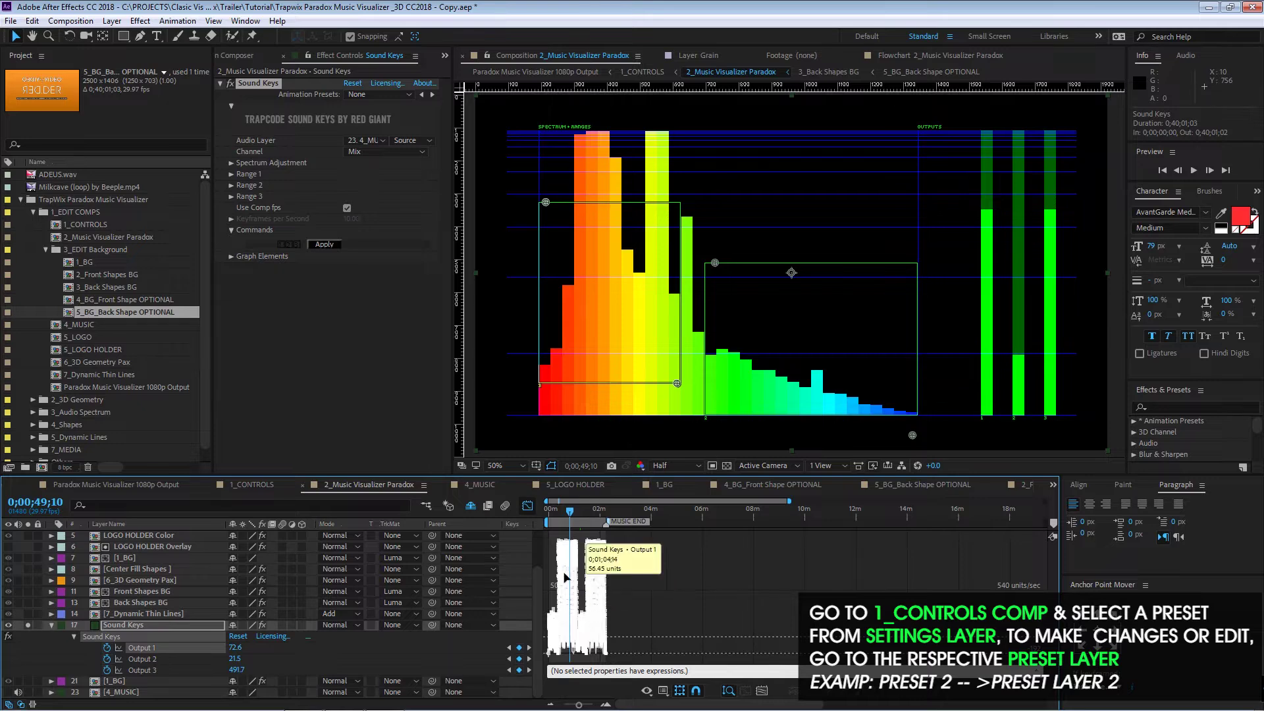
Step: Collapse the Sound Keys layer and switch to the 1_CONTROLS comp
scroll(593, 573, "up", 3)
left_click(51, 625)
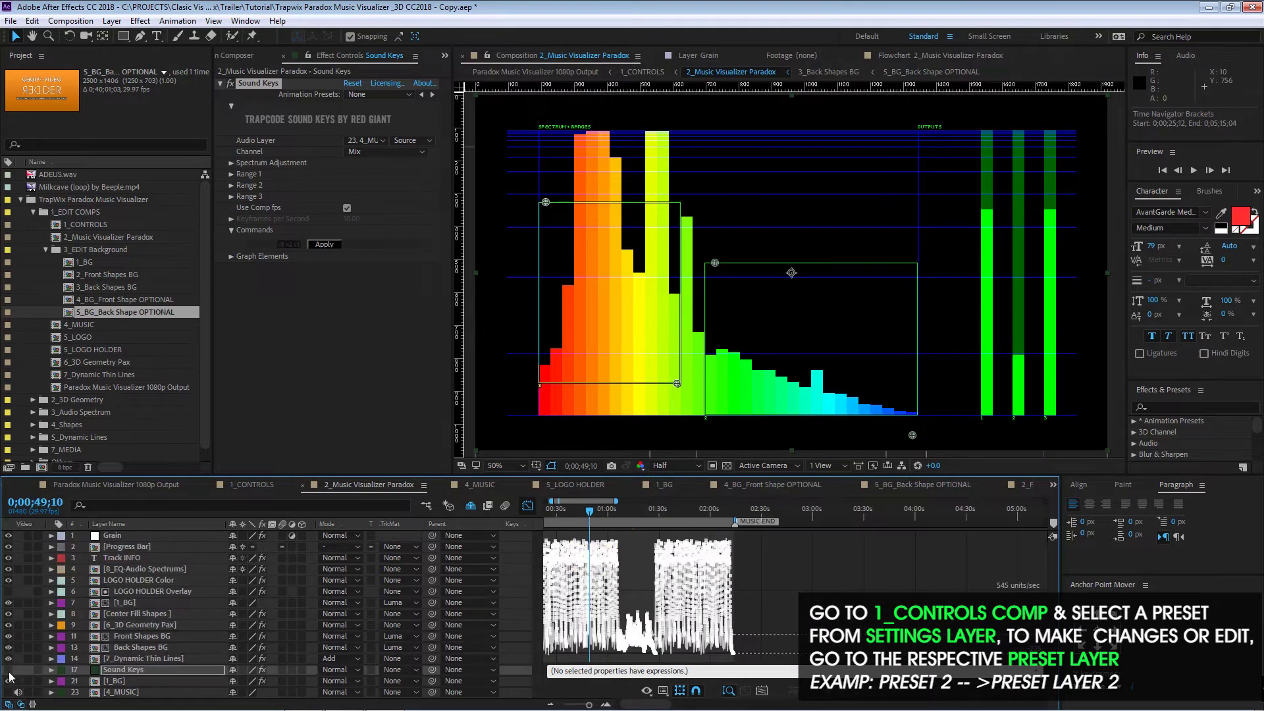
left_click(251, 485)
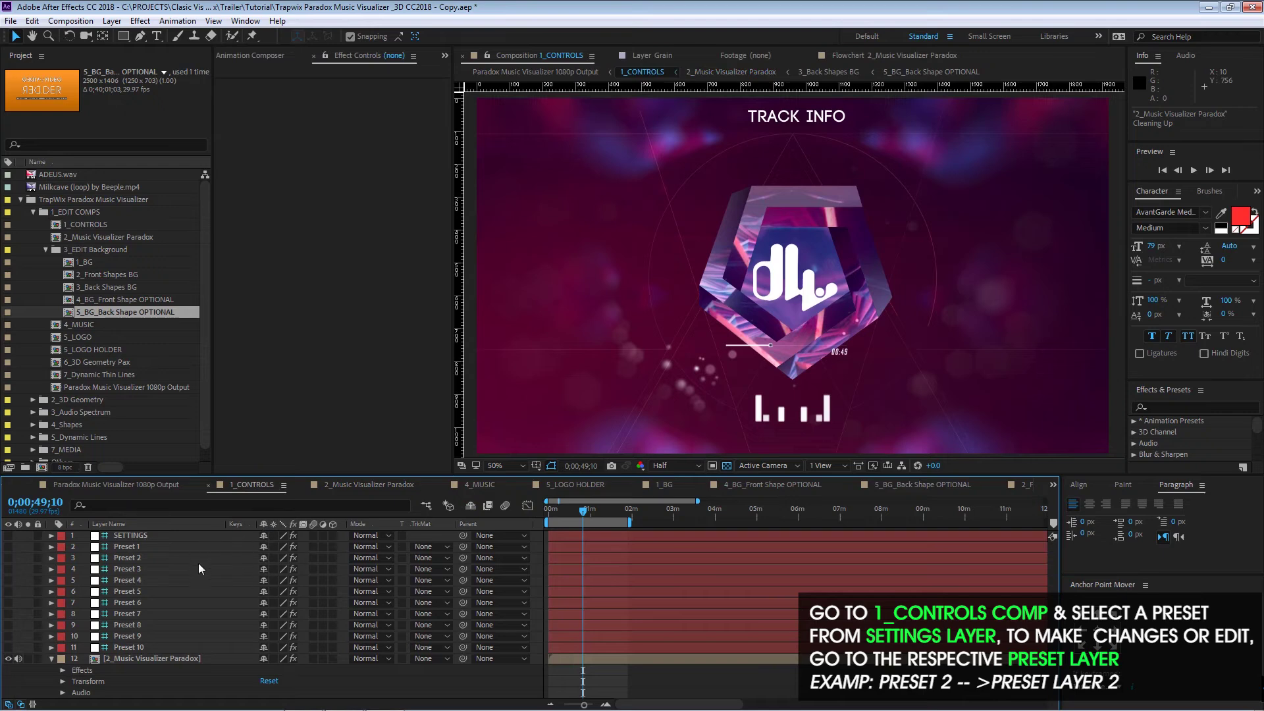
Step: Set the SETTINGS layer's PRESETS Layer to 3. Preset 2, then select the Preset 2 layer
left_click(149, 539)
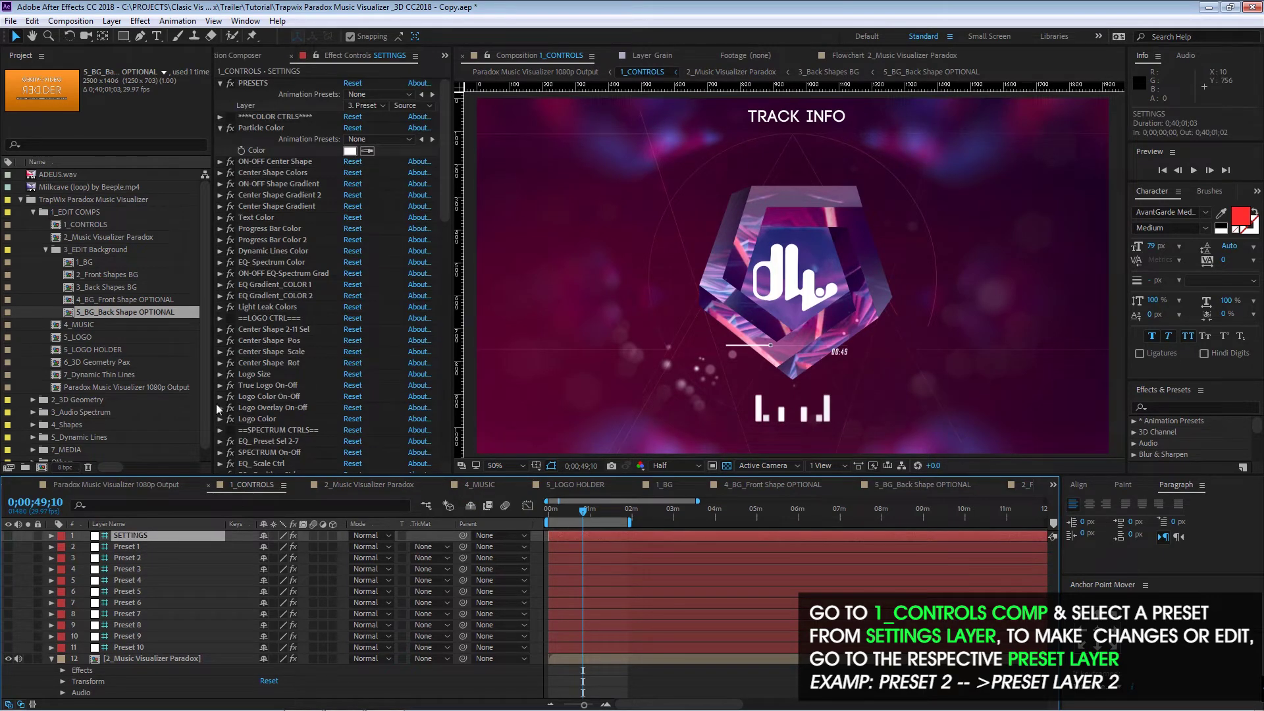
left_click(370, 107)
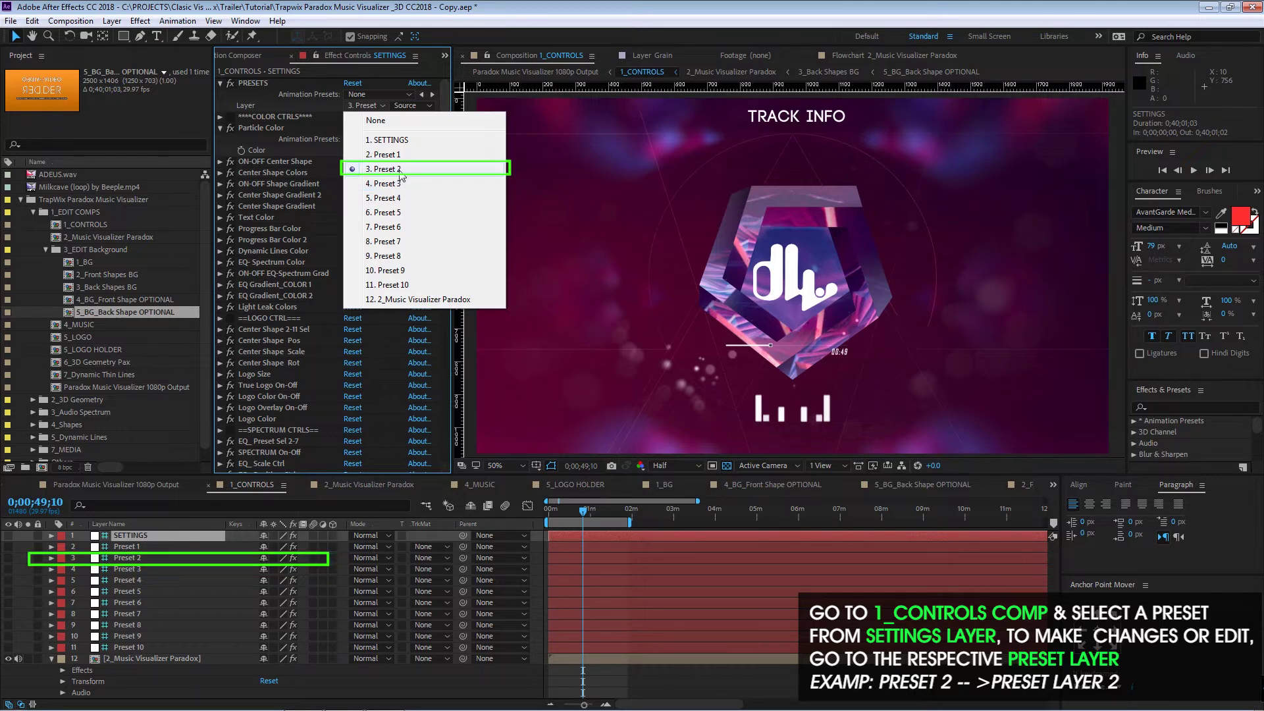
left_click(152, 559)
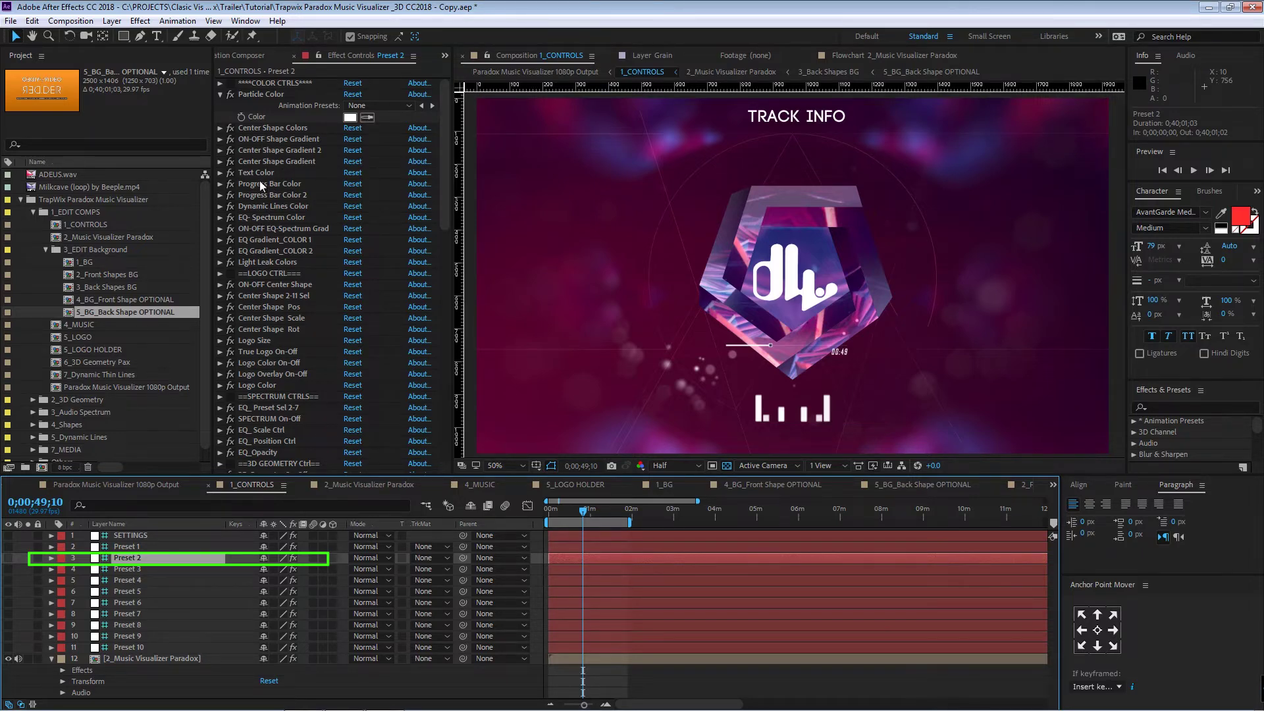
Step: Set the TRACK INFO Text Color to FF0000 red
left_click(220, 172)
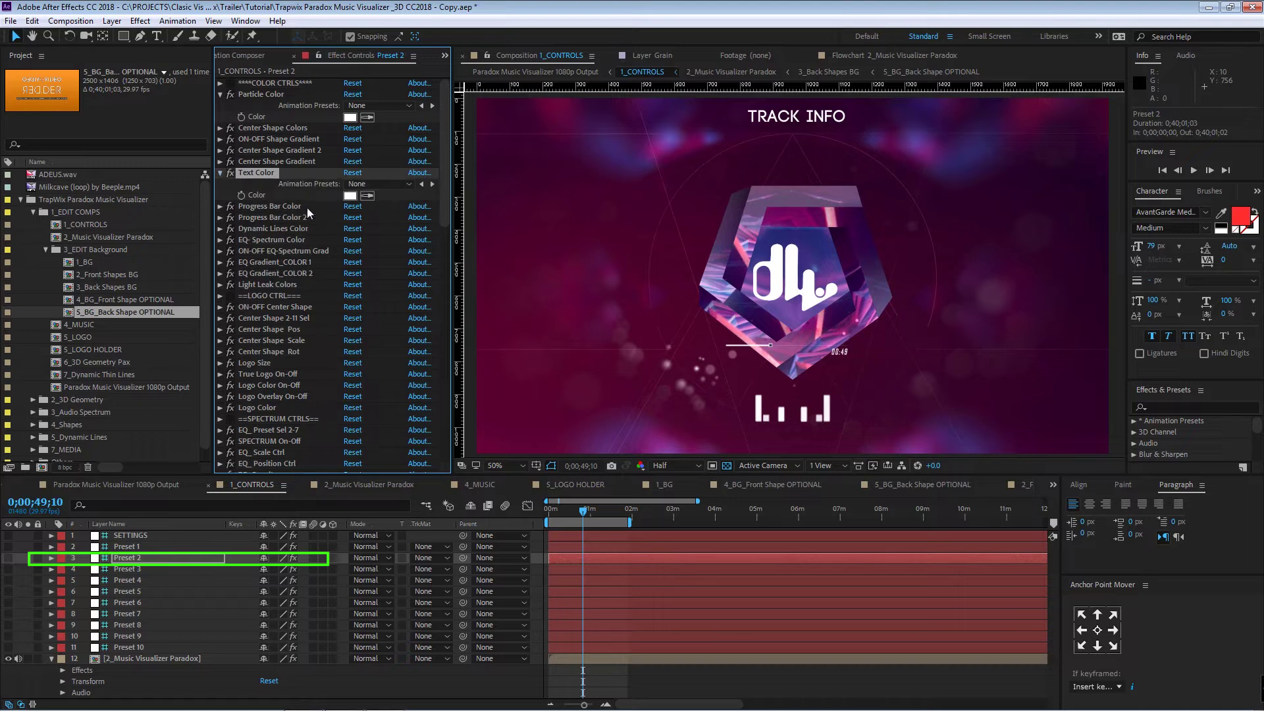
left_click(348, 198)
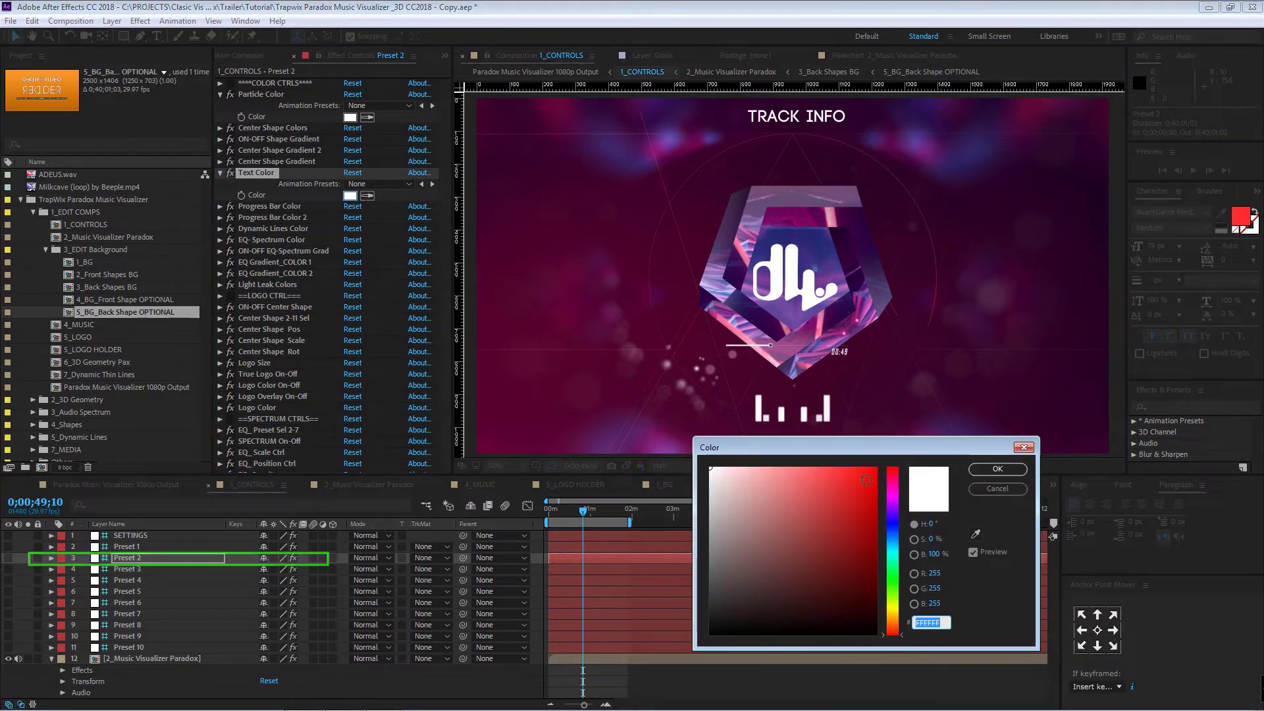
type("ff0000")
left_click(998, 469)
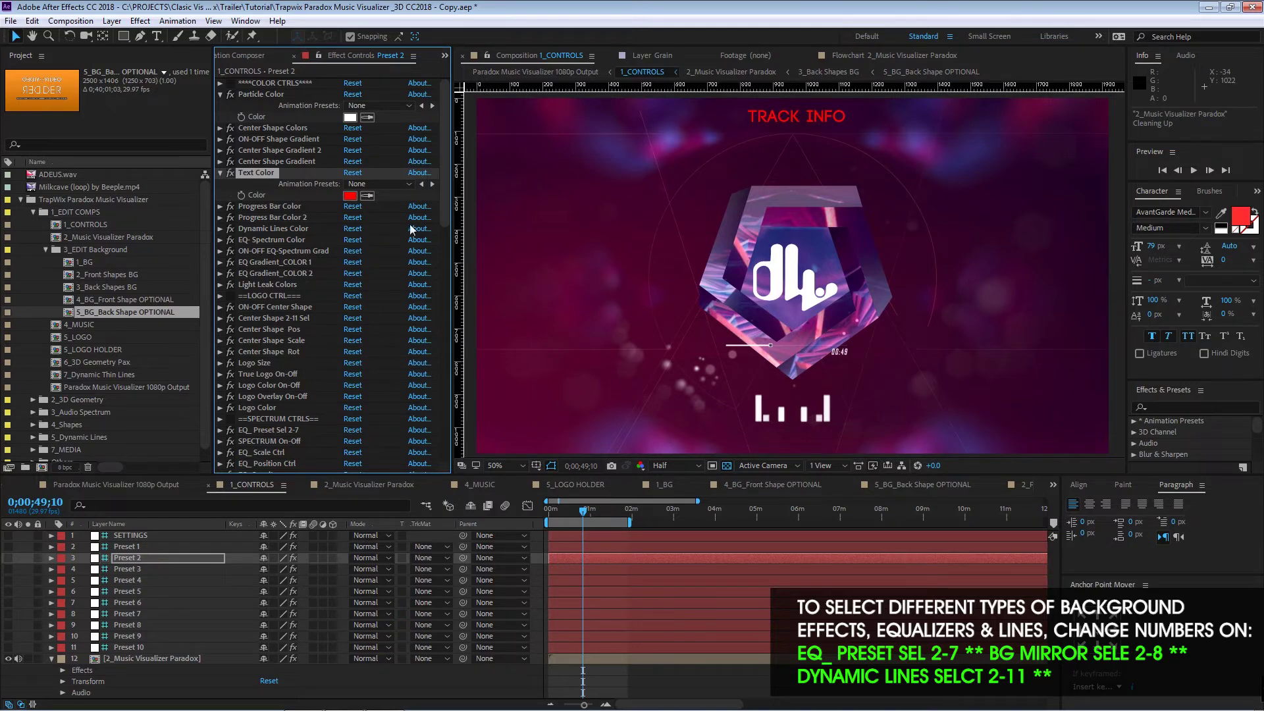
left_click_drag(446, 200, 427, 281)
Step: Set EQ_ Preset Sel 2-7 to 3, then to 5 for the dotted-bar equalizer
left_click(290, 199)
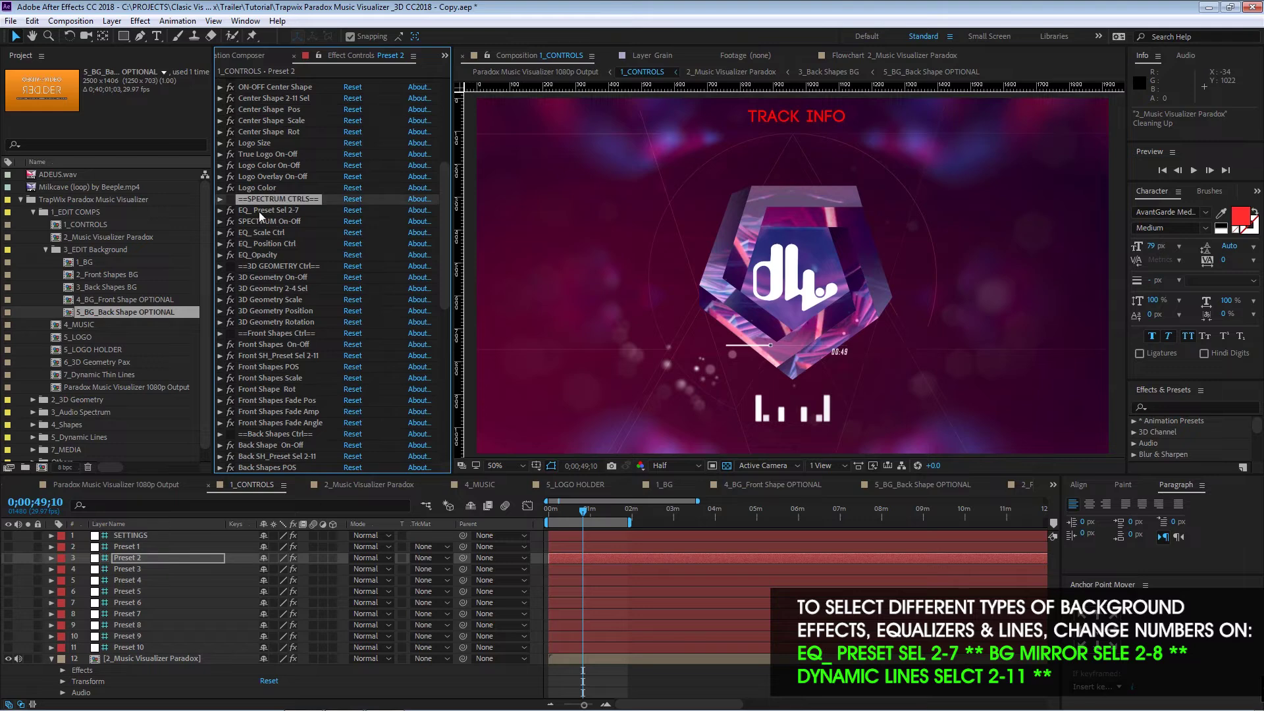
left_click(259, 211)
left_click(220, 210)
left_click(355, 232)
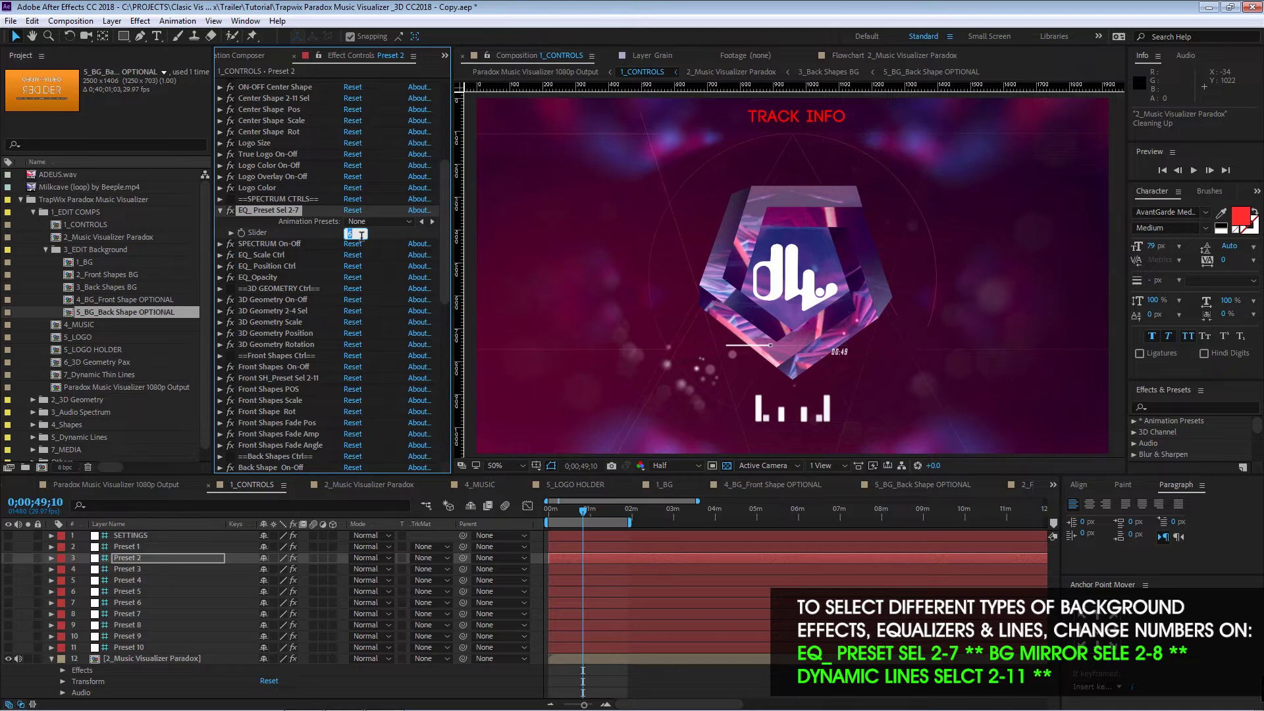
type("3")
key("Return")
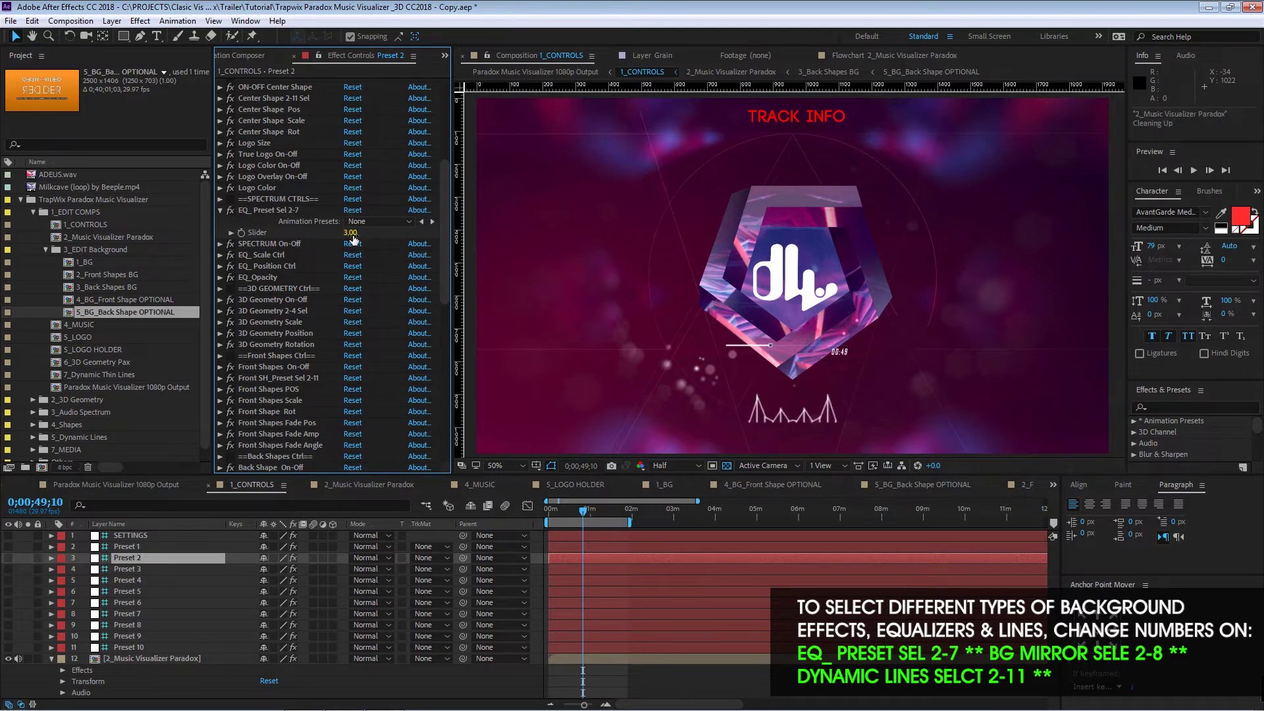
left_click(353, 235)
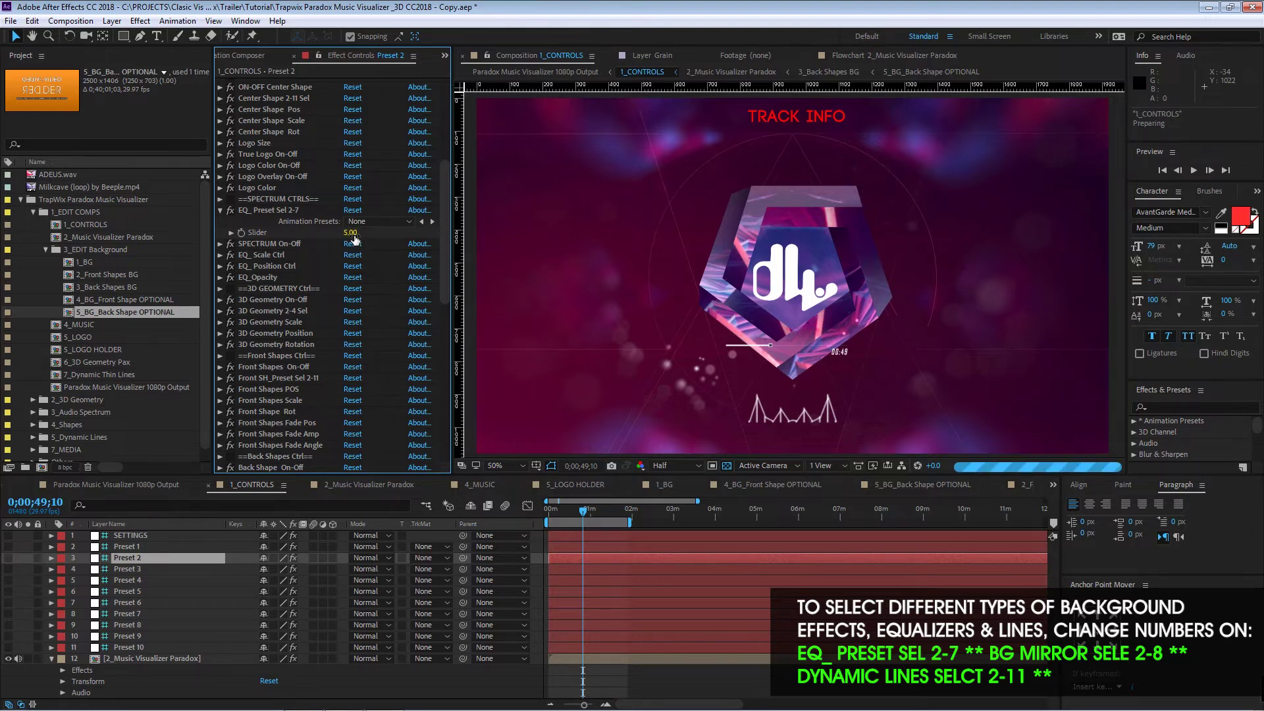
key("Return")
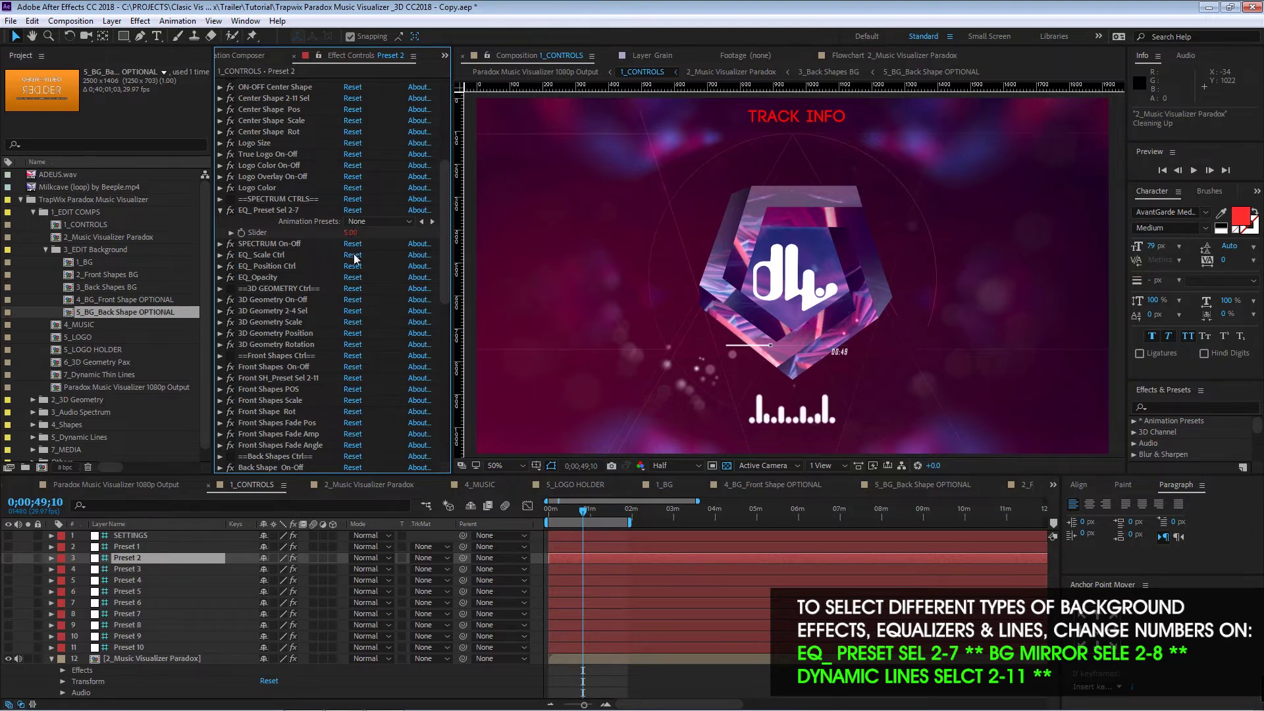
left_click_drag(444, 248, 444, 264)
left_click_drag(586, 520, 518, 519)
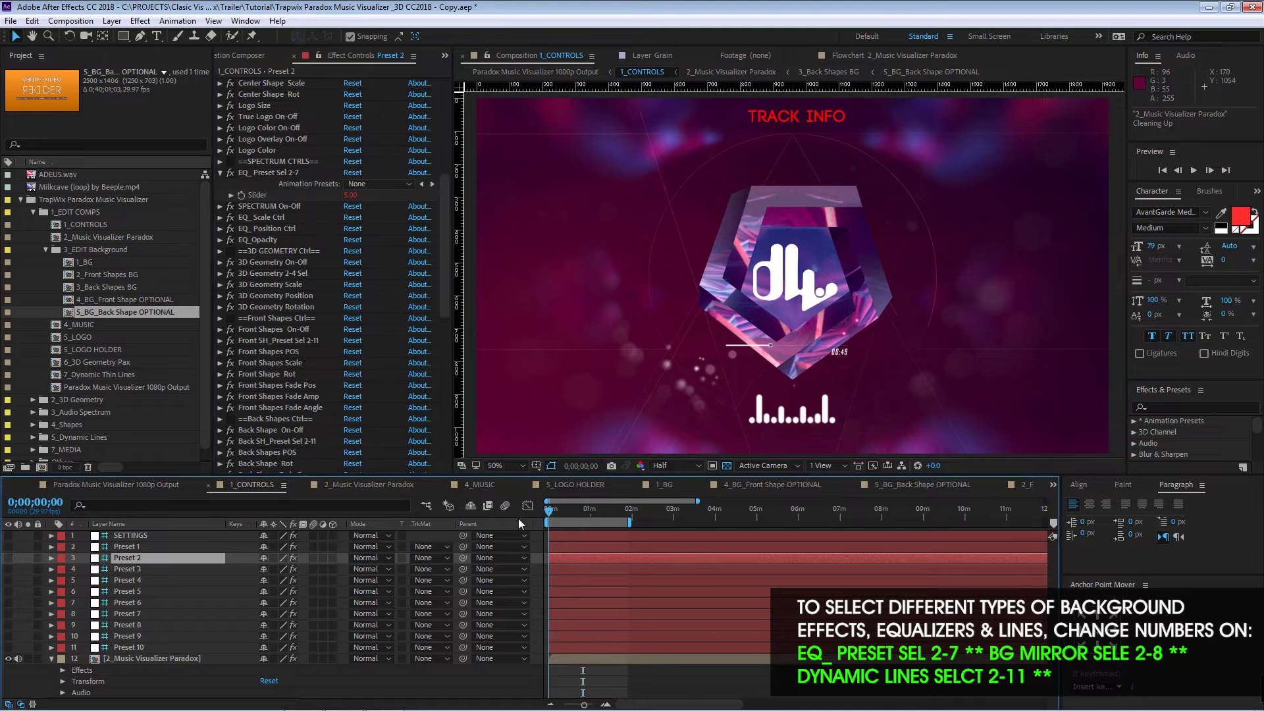
left_click_drag(443, 230, 432, 337)
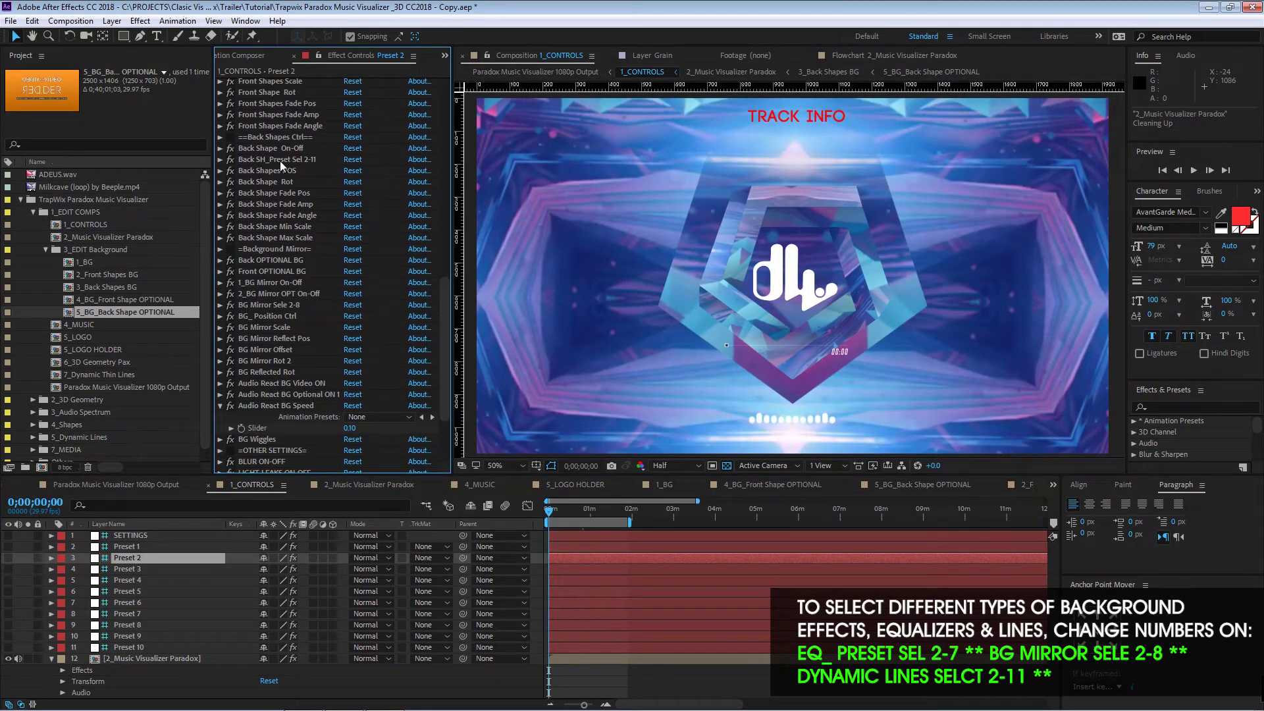
Step: Set Preset 2's BG Mirror Sele 2-8 to 7, then show SETTINGS controls near 50 seconds
left_click(279, 161)
left_click(287, 305)
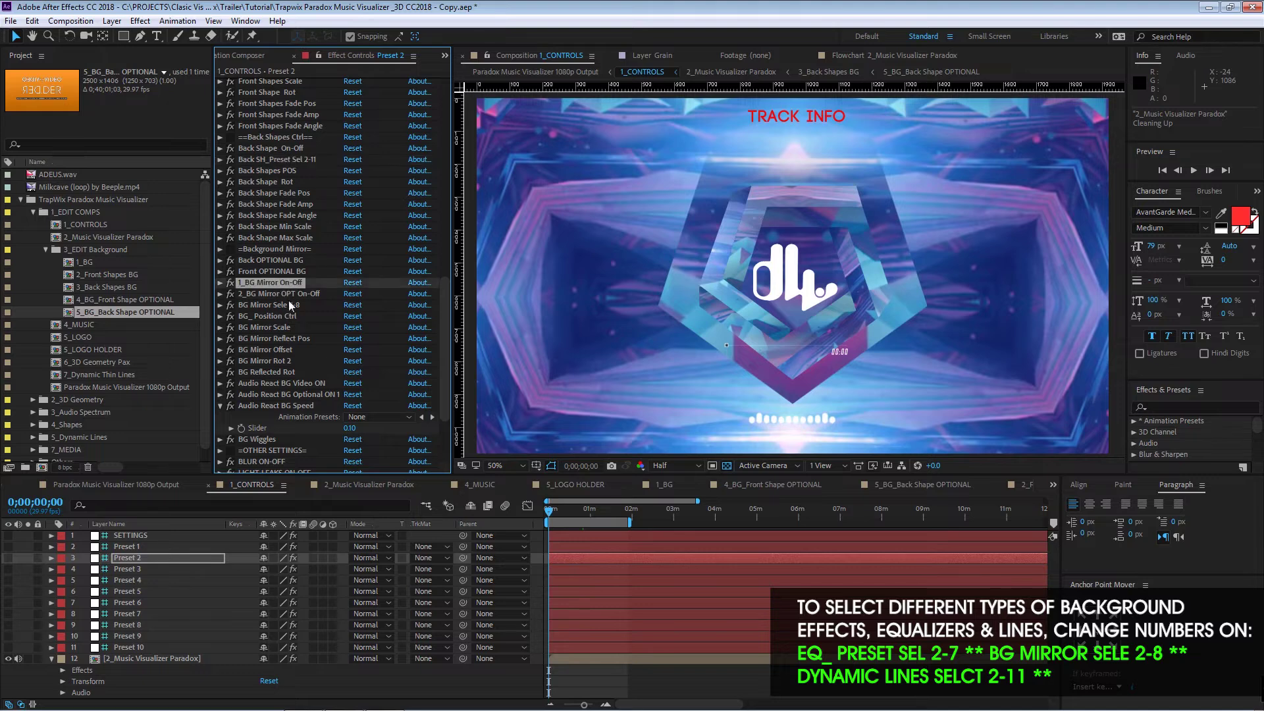
left_click(220, 305)
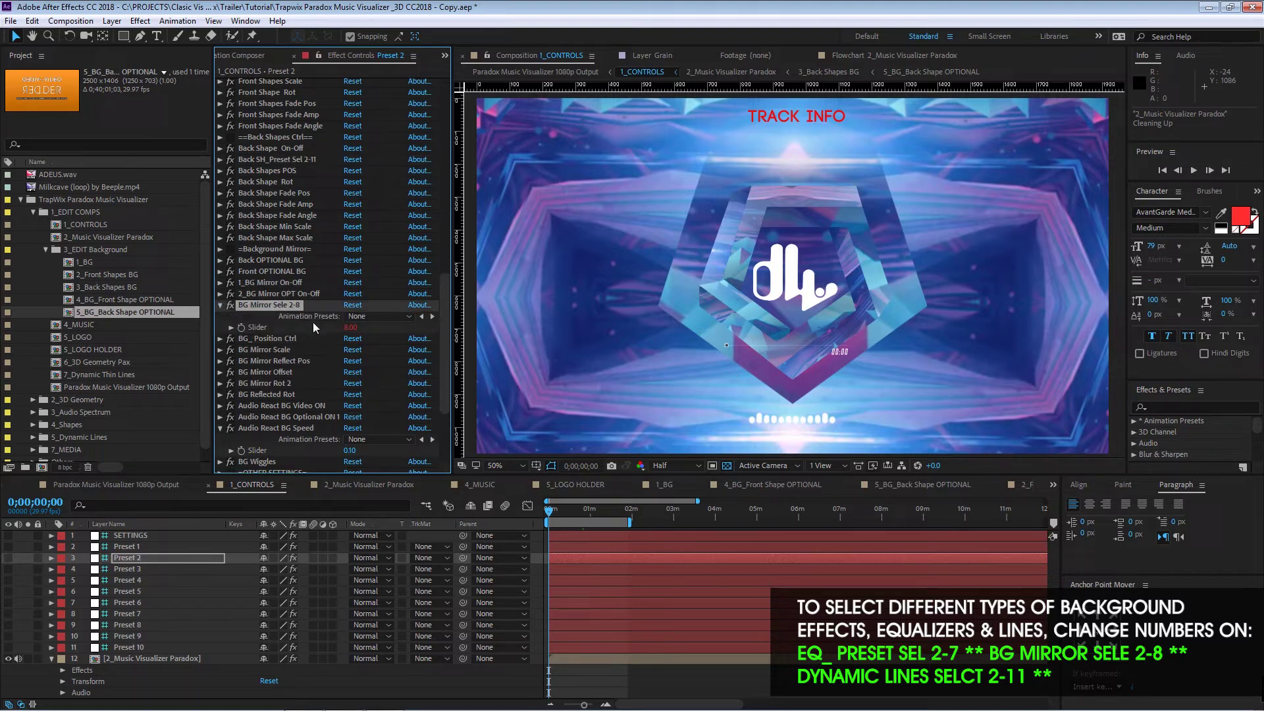
left_click(350, 328)
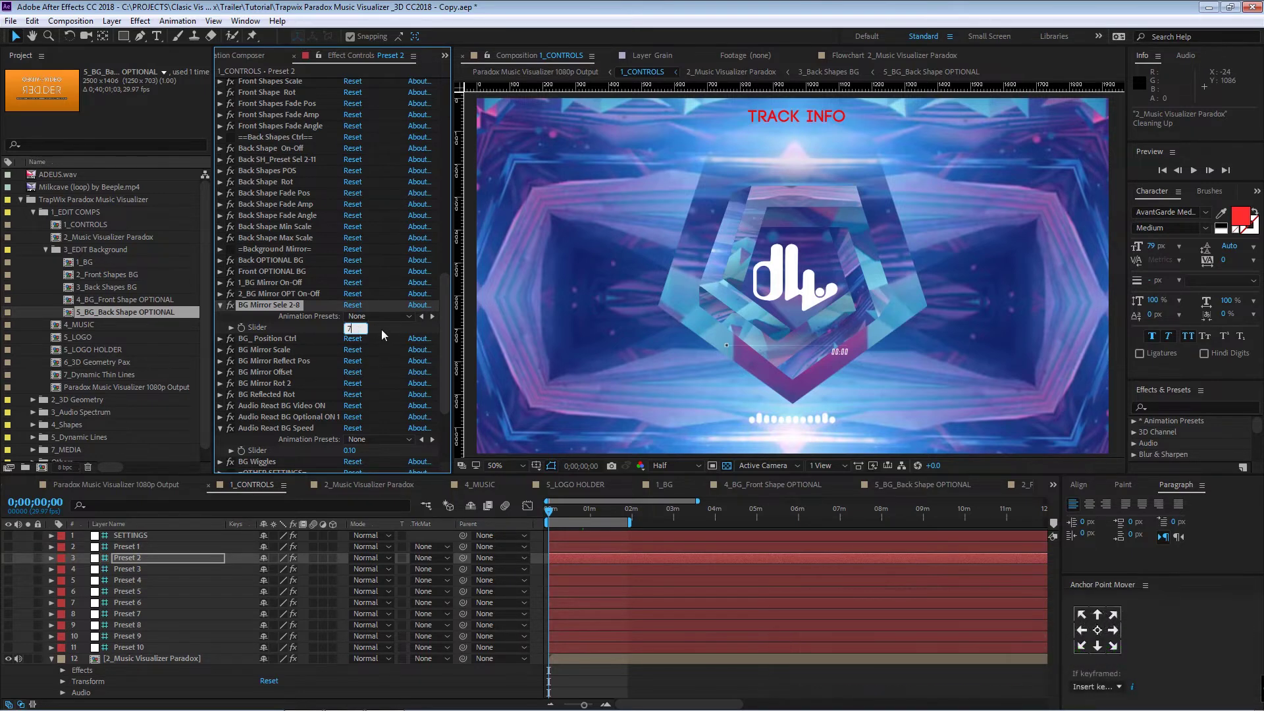
type("7")
key("Return")
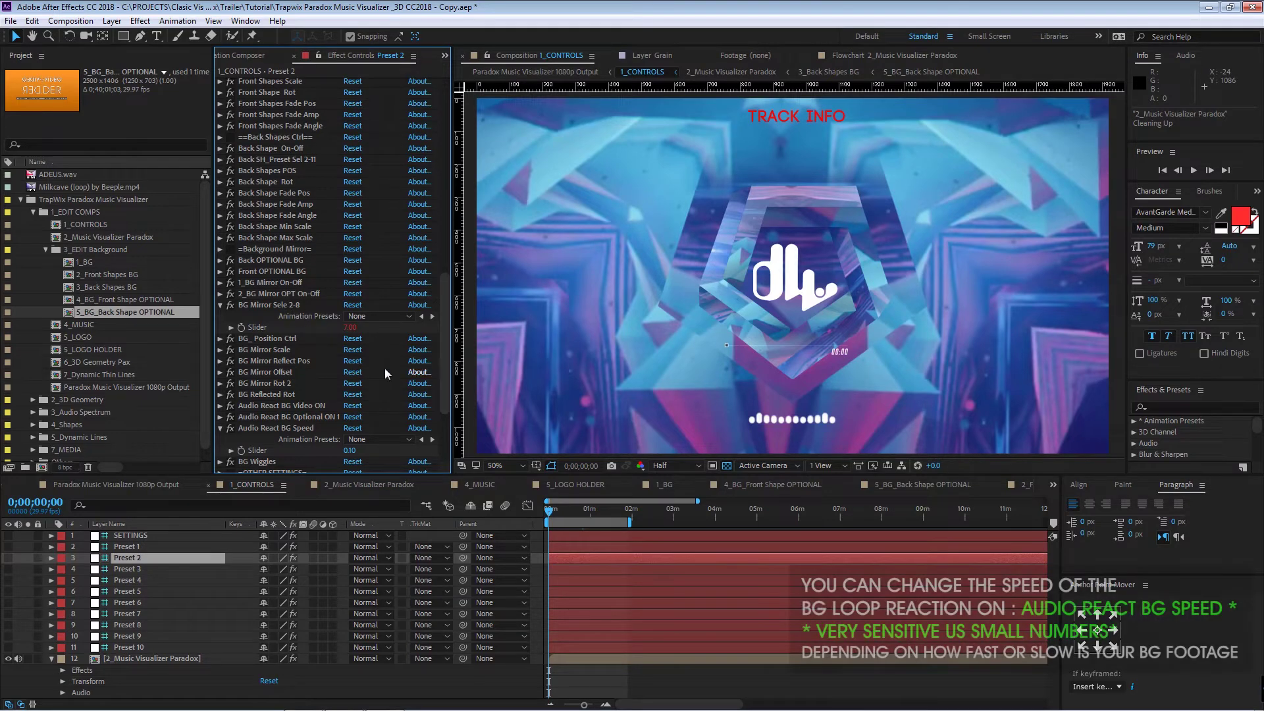
left_click(349, 329)
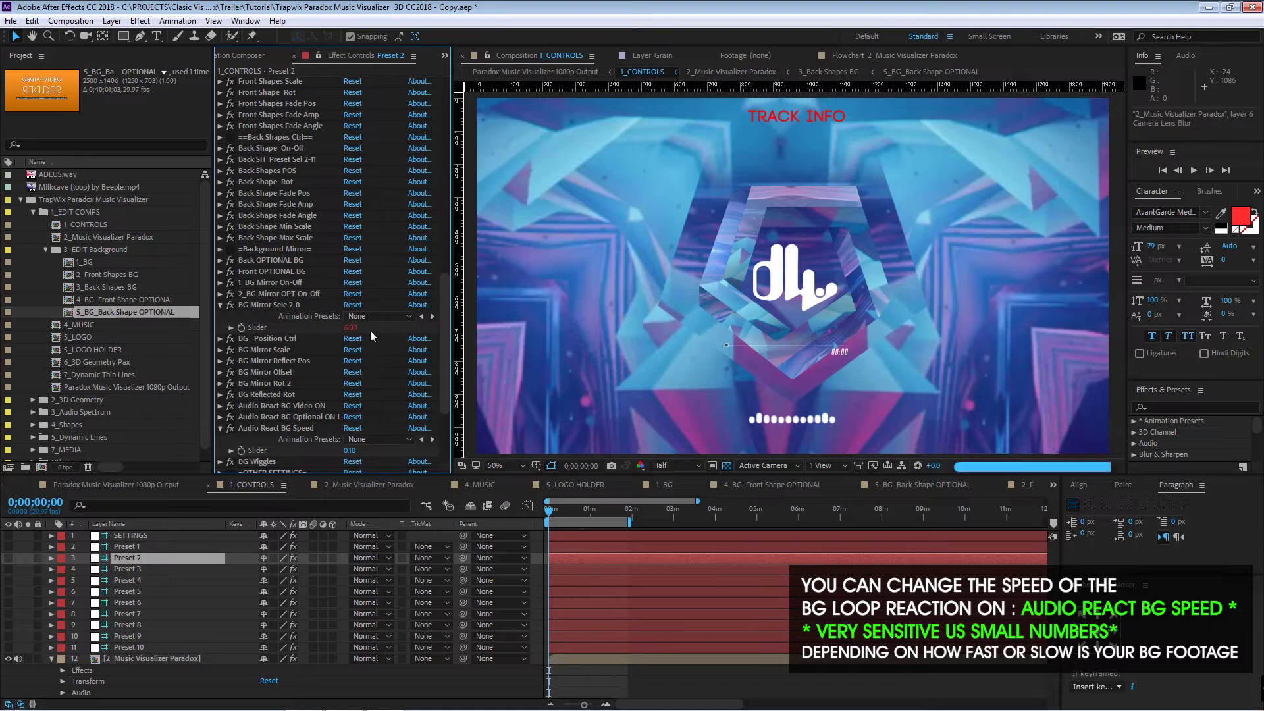
left_click(353, 327)
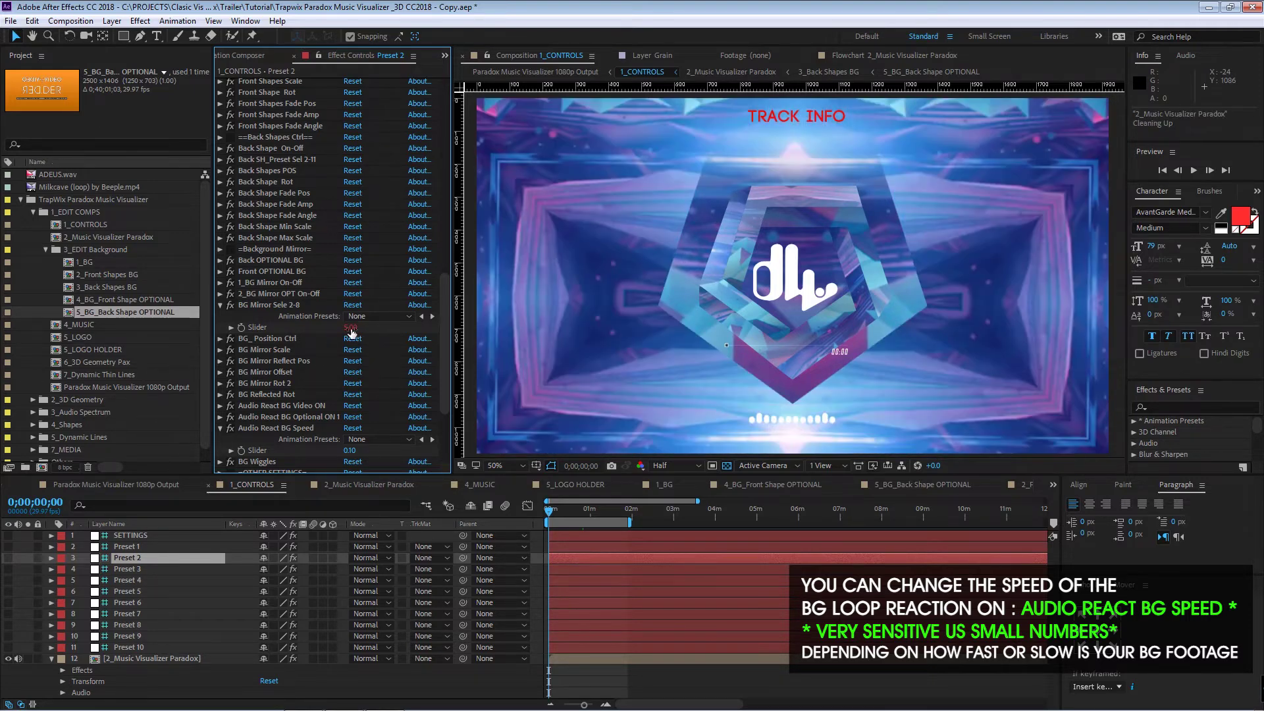
left_click(165, 536)
left_click(584, 511)
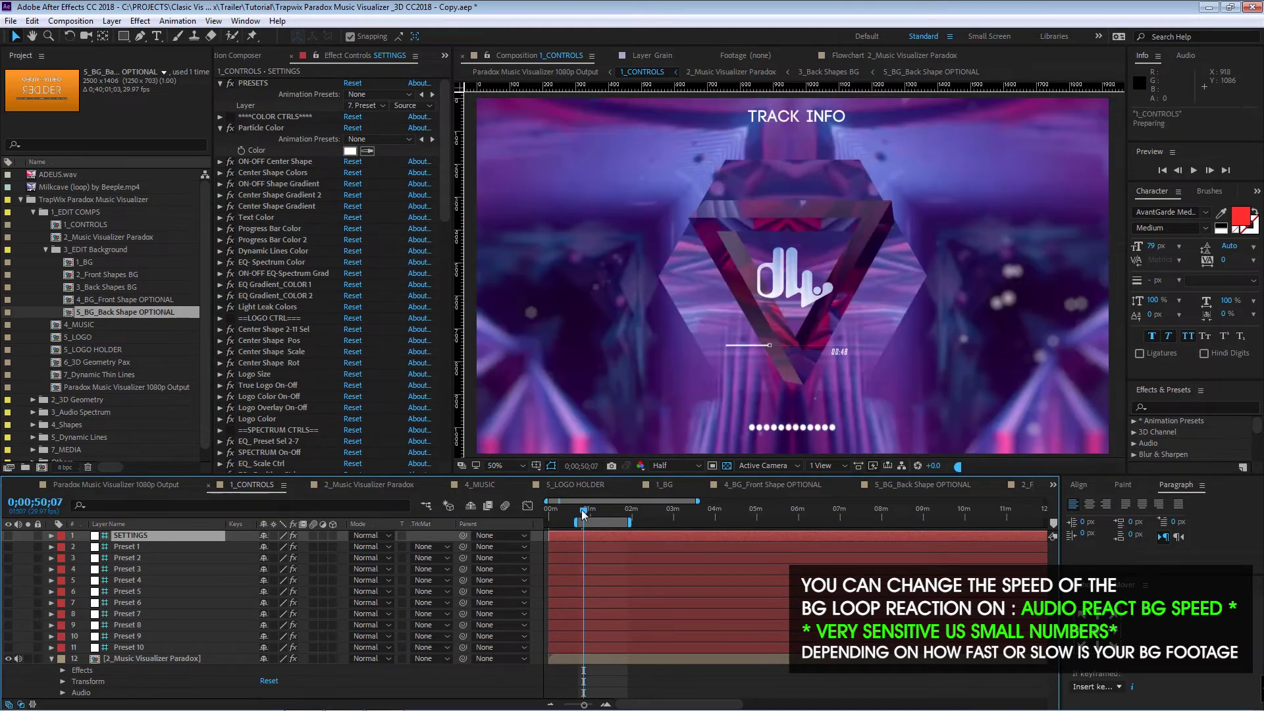
Step: Play a Third-resolution preview, then open the 2_Music Visualizer Paradox comp
left_click(676, 466)
left_click(692, 531)
key("space")
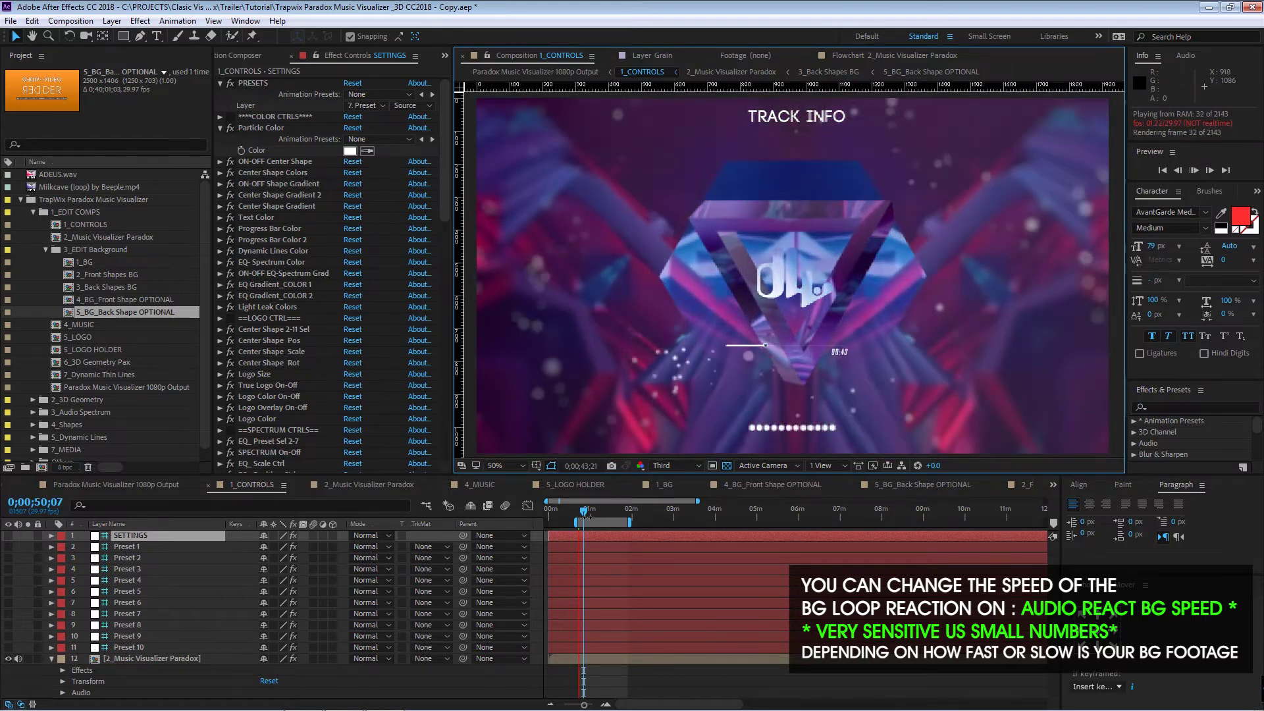
left_click(355, 486)
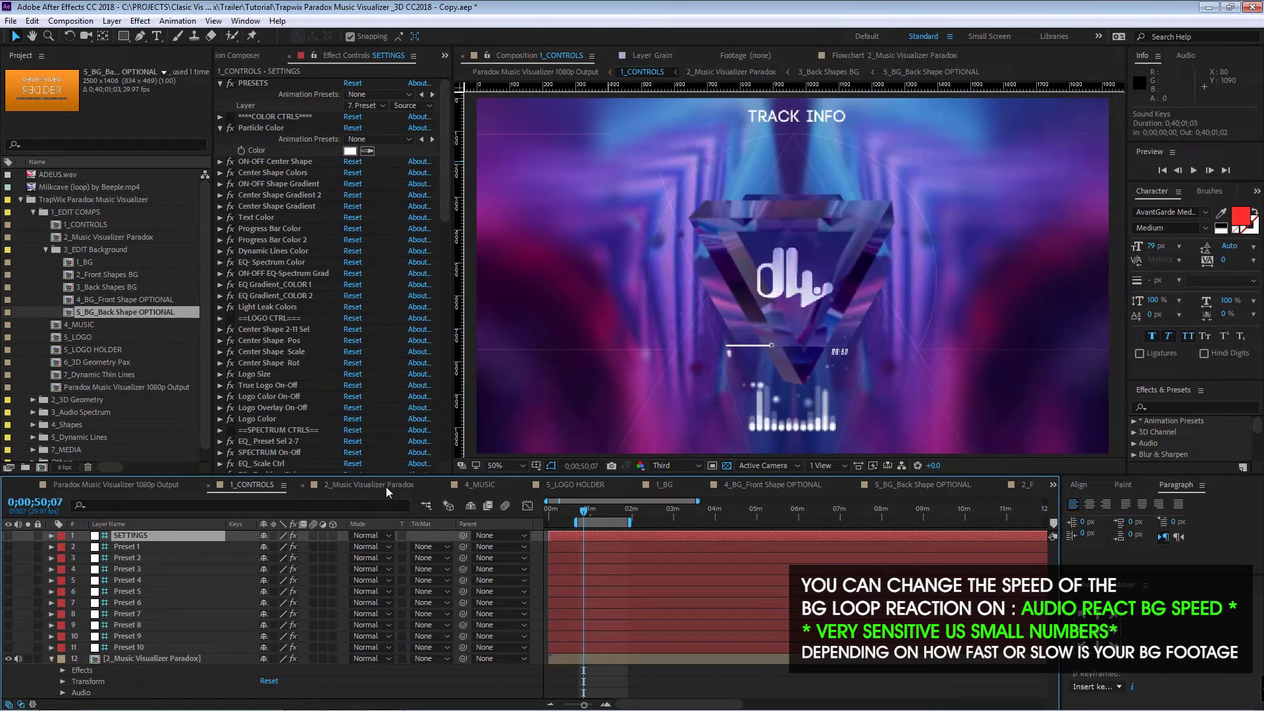
left_click(386, 486)
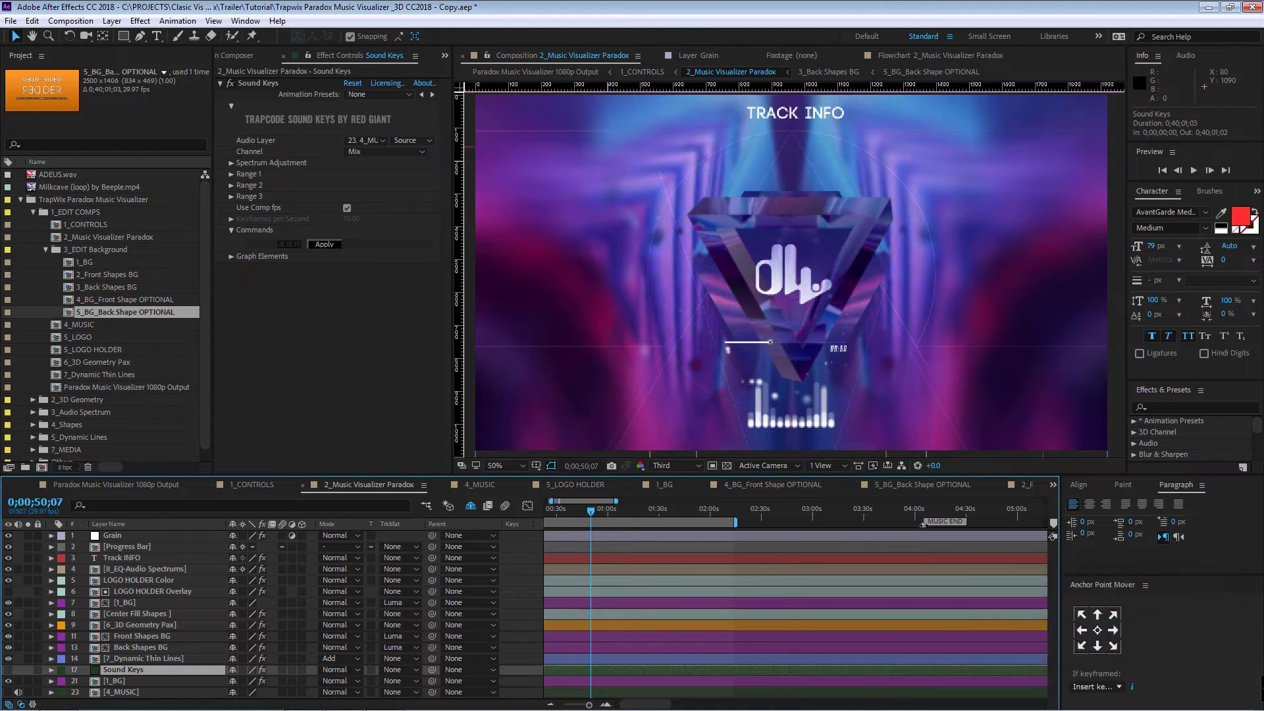
Step: Drag the MUSIC END marker to about 0;02;49;09, then return to 1_CONTROLS
mouse_move(945, 521)
left_mouse_down()
mouse_move(844, 522)
mouse_move(860, 522)
left_mouse_up()
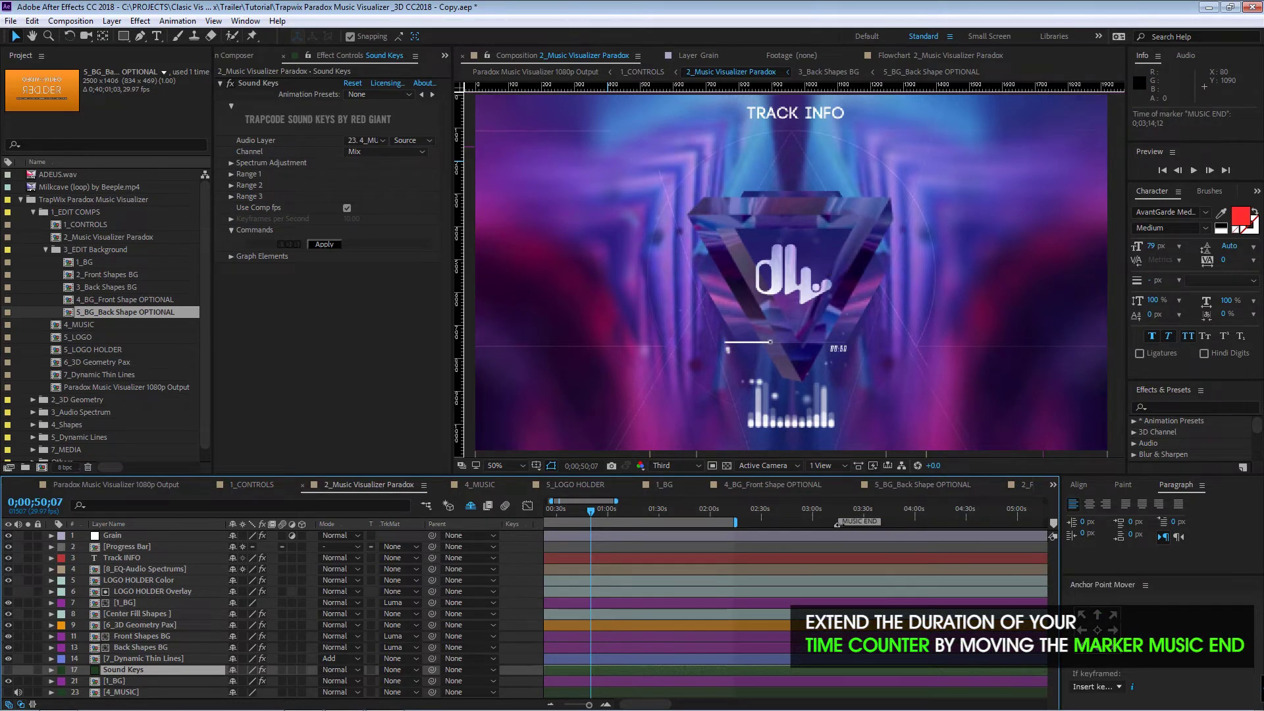
mouse_move(838, 524)
left_mouse_down()
mouse_move(754, 523)
mouse_move(865, 524)
left_mouse_up()
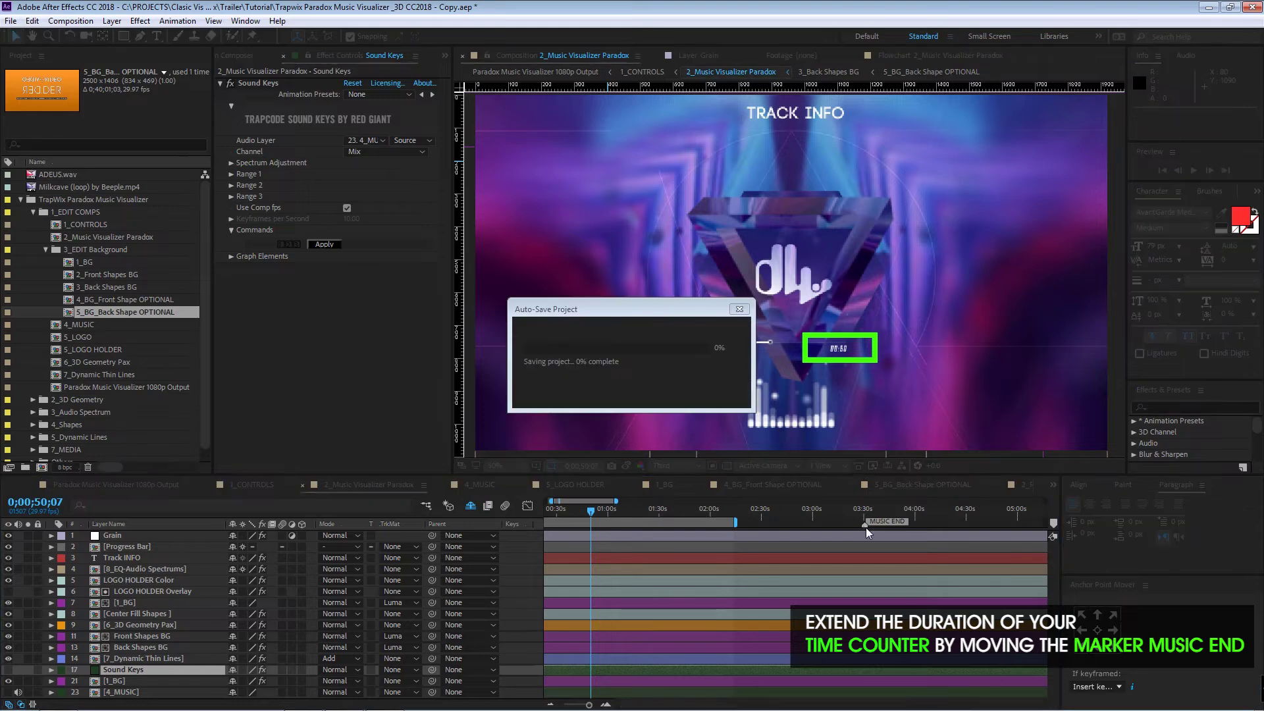
left_click(252, 484)
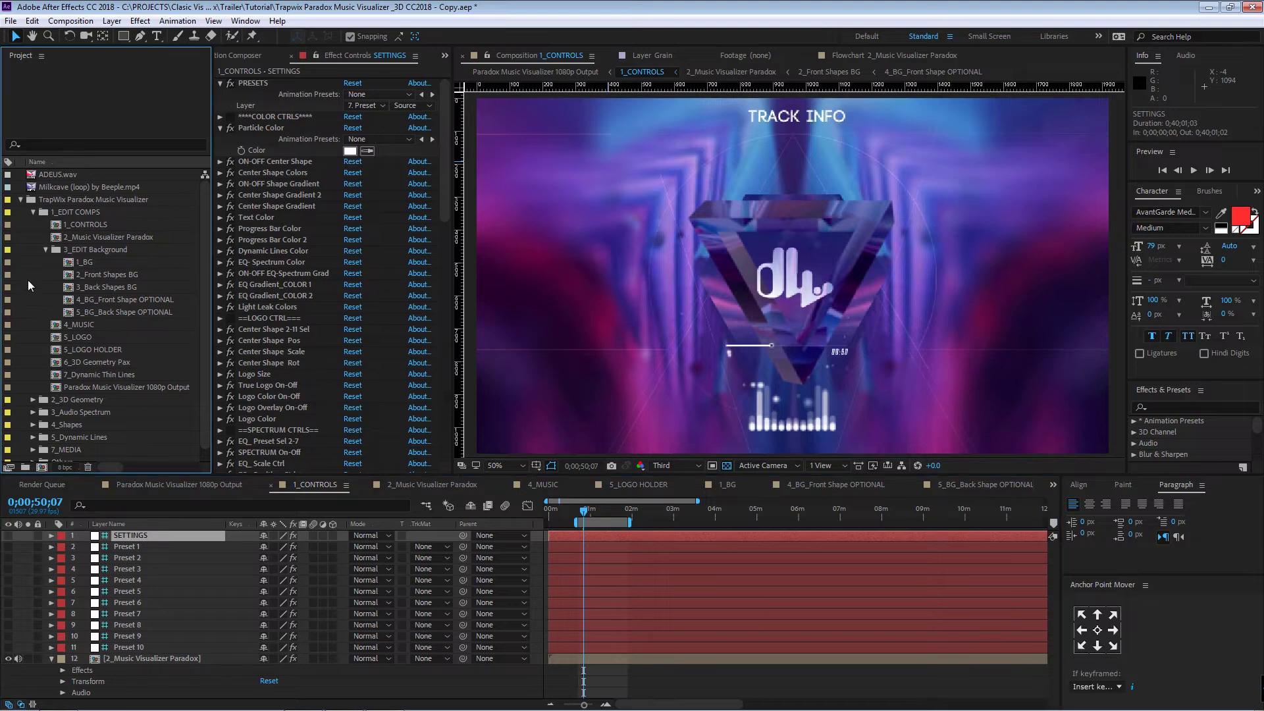
Step: Import bruno-bergher-157009-unsplash.jpg from the 2_Backgrounds folder
key("ctrl+i")
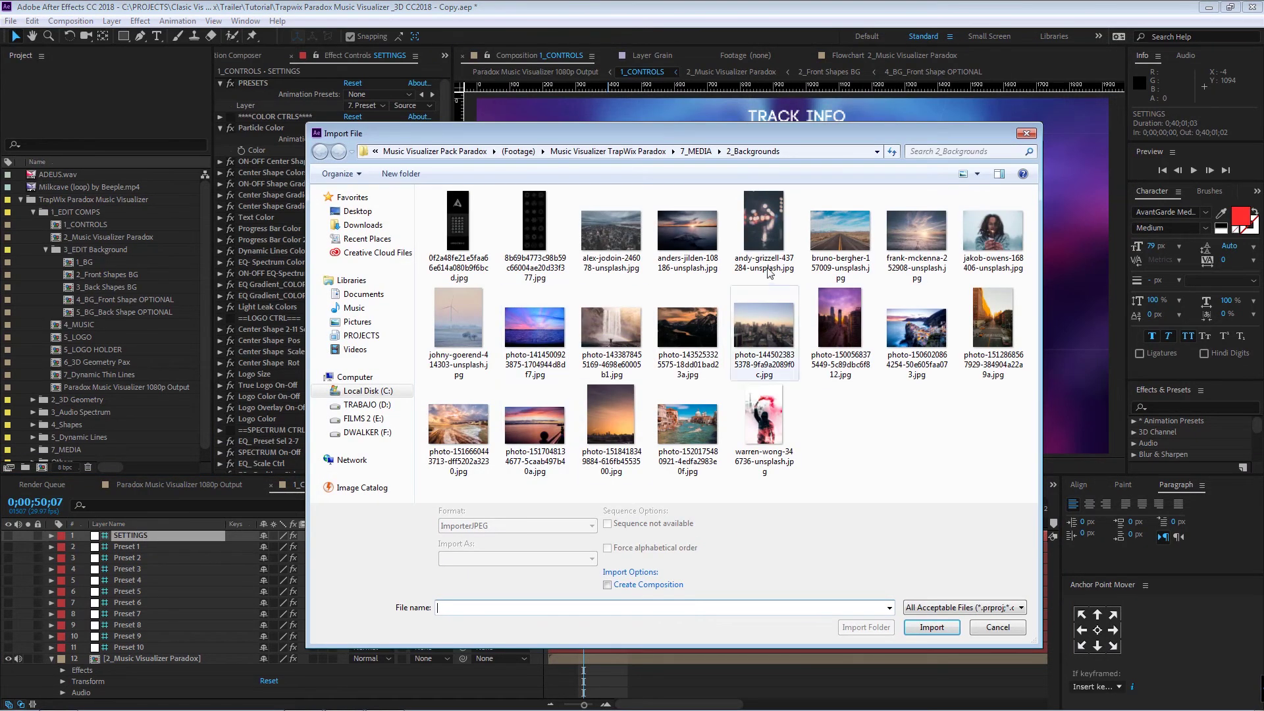
double_click(840, 230)
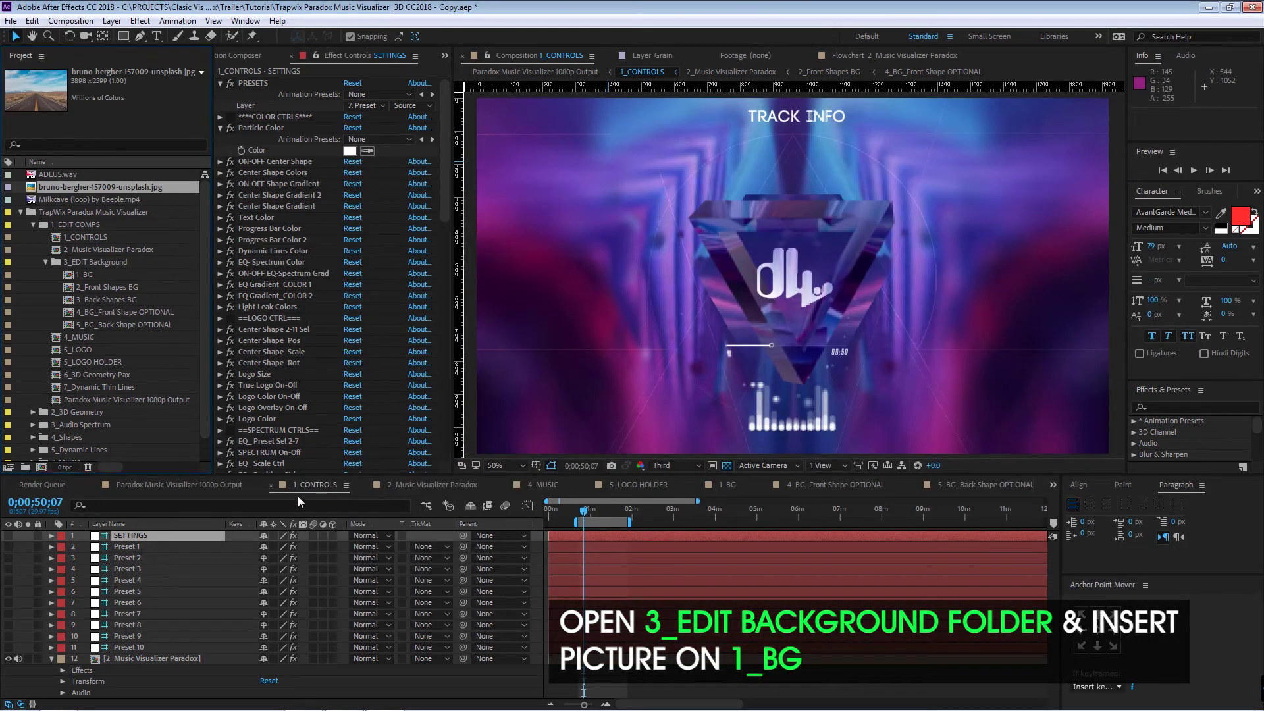
Step: Place the road photo in 1_BG at 77% scale and hide the Milkcave layer
double_click(105, 275)
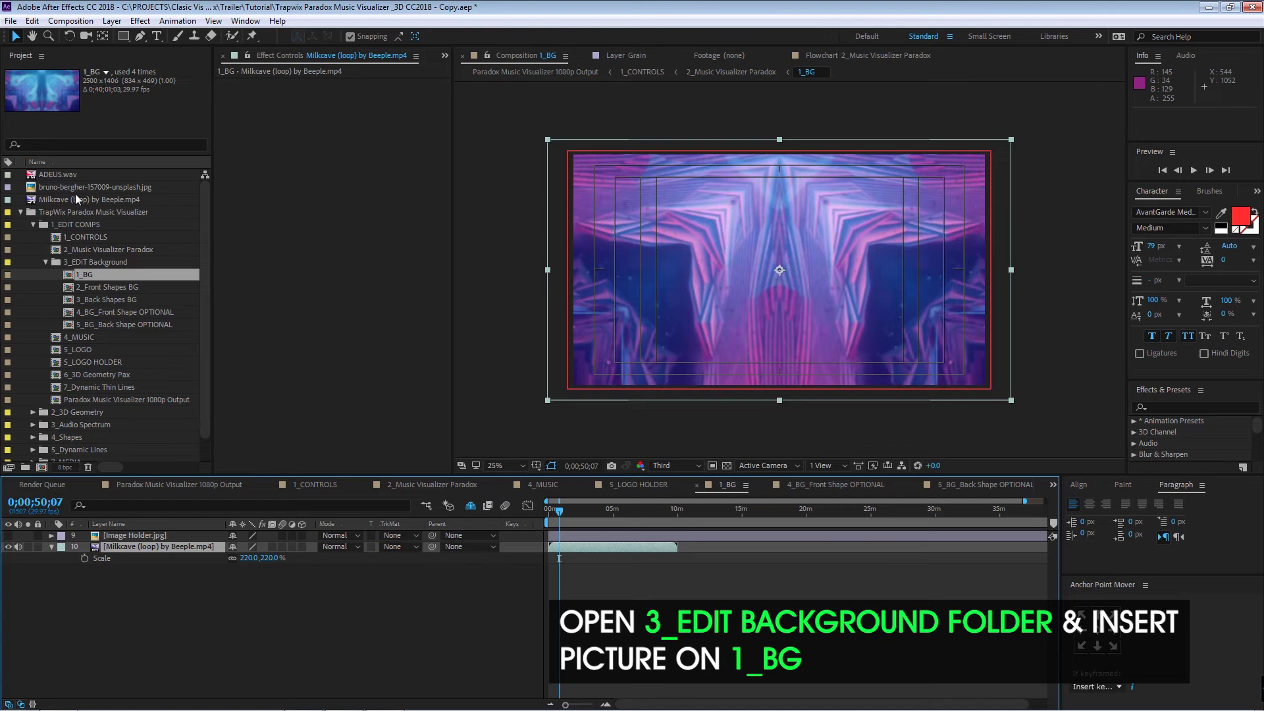
left_click_drag(72, 187, 111, 560)
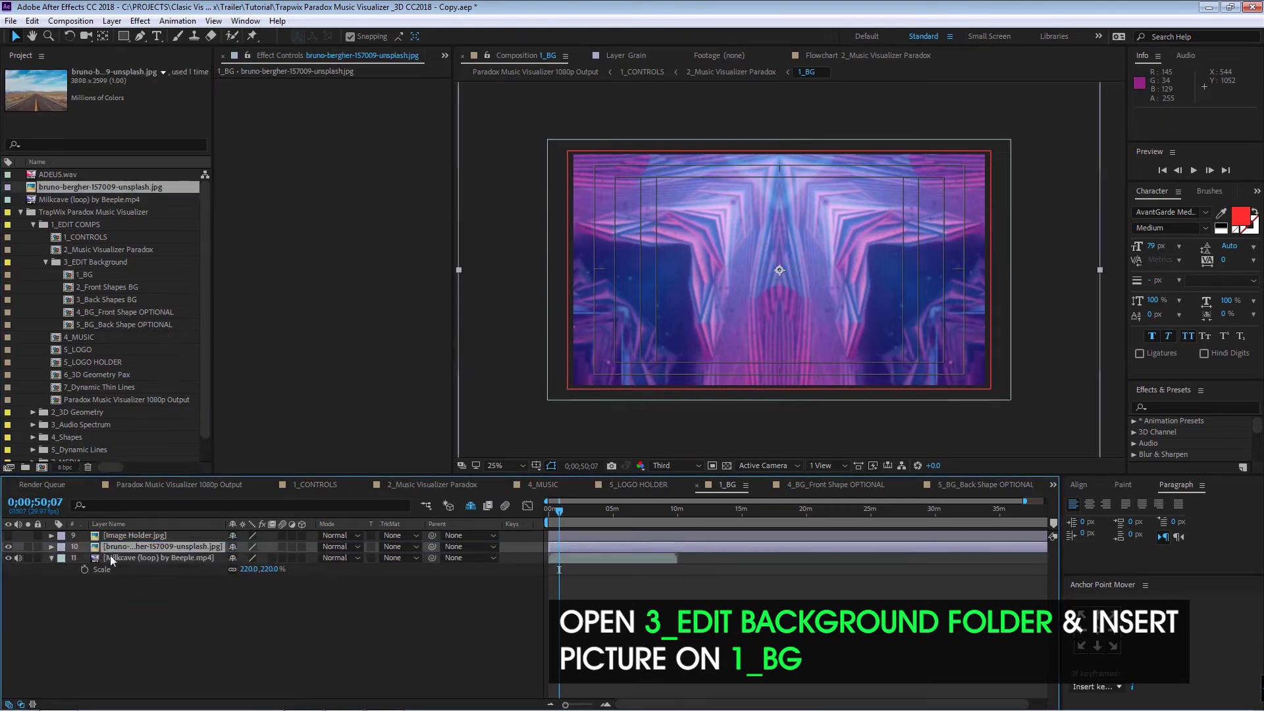
left_click(8, 558)
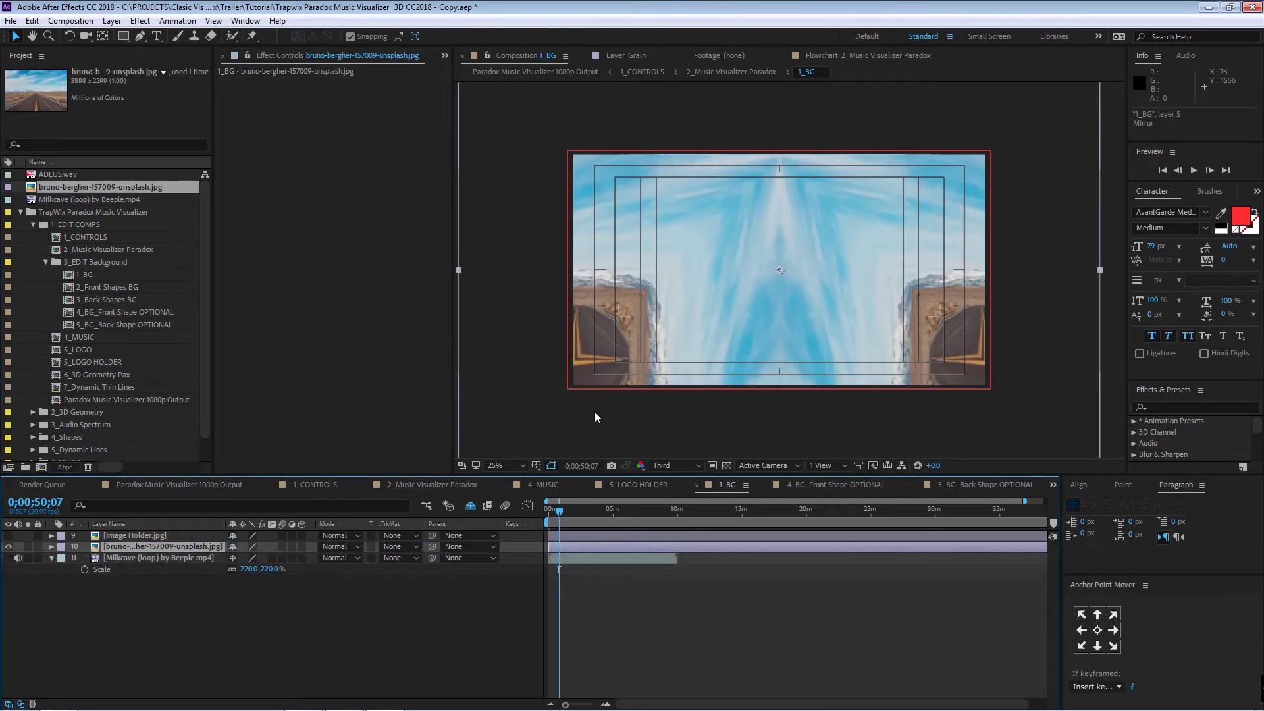
key("s")
mouse_move(257, 558)
left_mouse_down()
mouse_move(246, 570)
mouse_move(277, 558)
left_mouse_up()
Step: Copy the road photo layer and open the 4_BG_Front Shape OPTIONAL comp
key("F2")
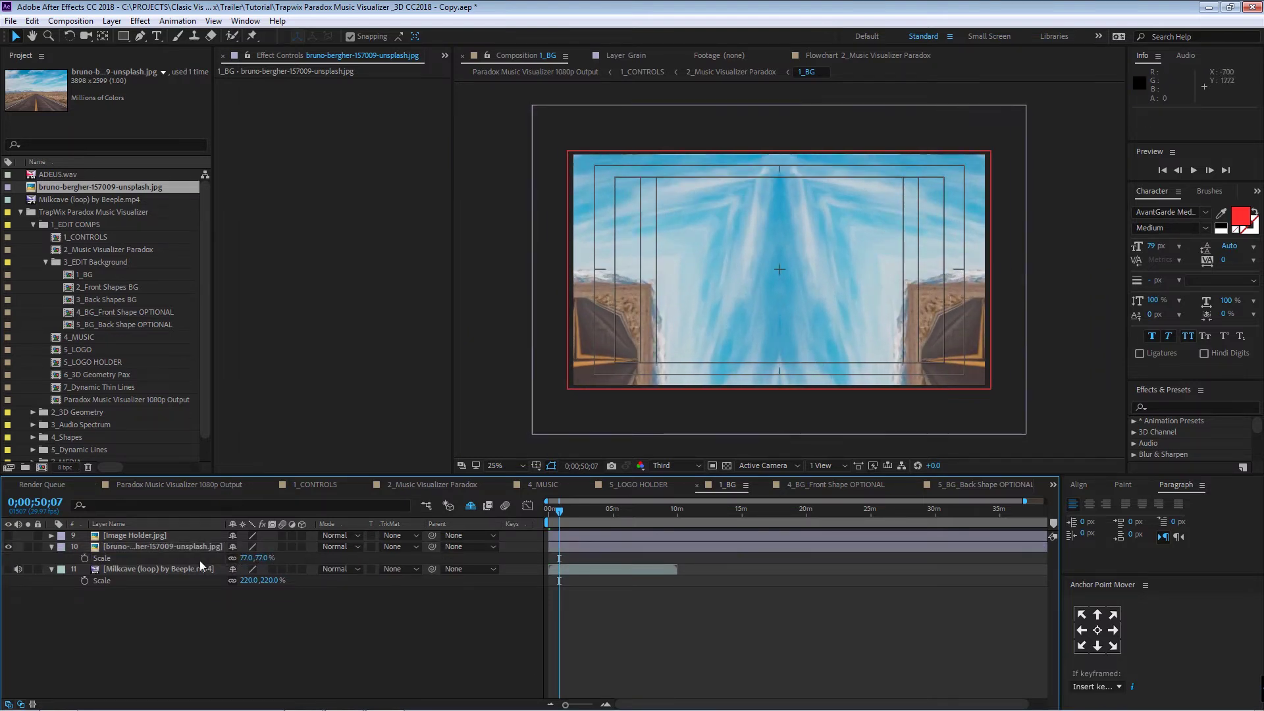
left_click(150, 550)
key("ctrl+c")
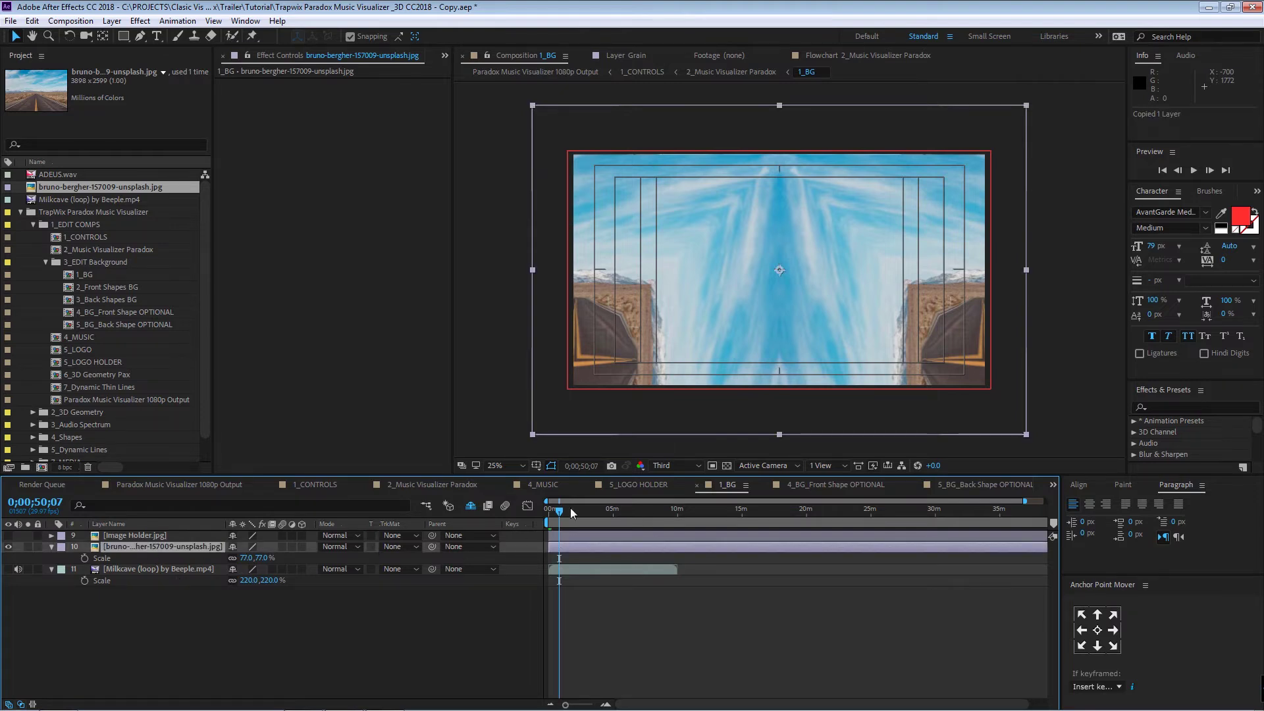
double_click(114, 314)
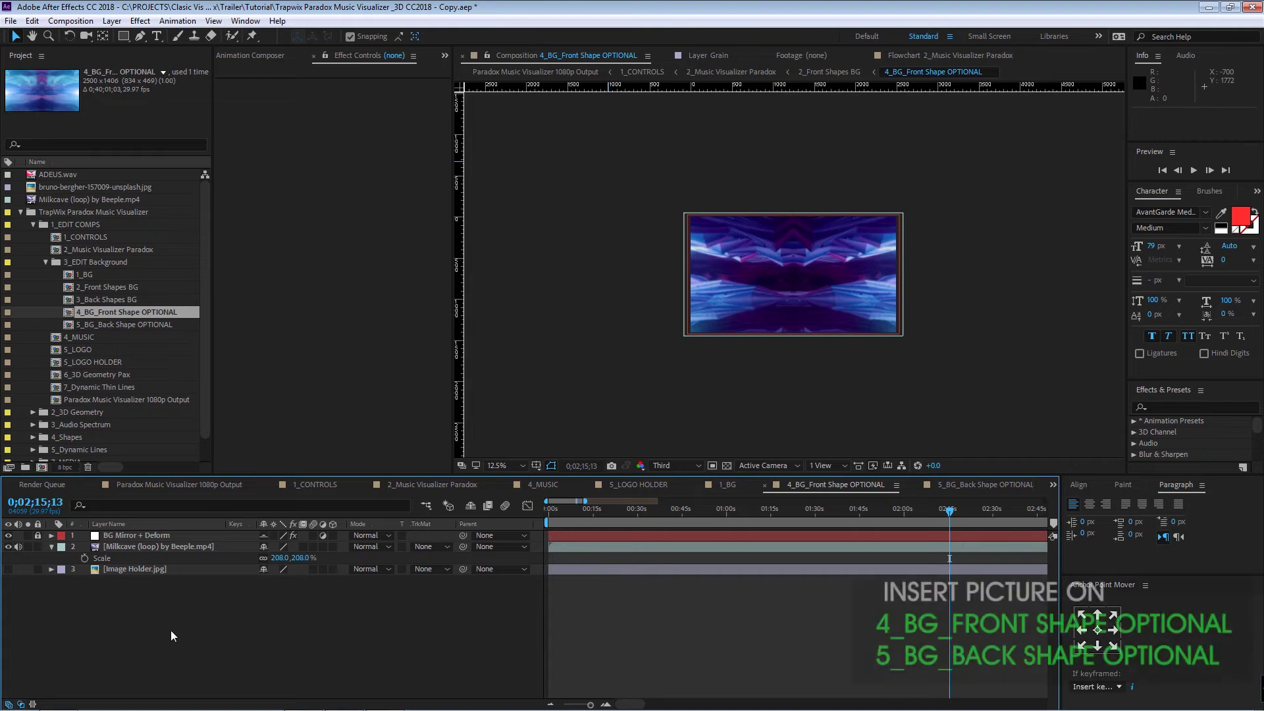
Step: Paste the road photo into 4_BG_Front Shape and hide its Milkcave layer
key("ctrl+v")
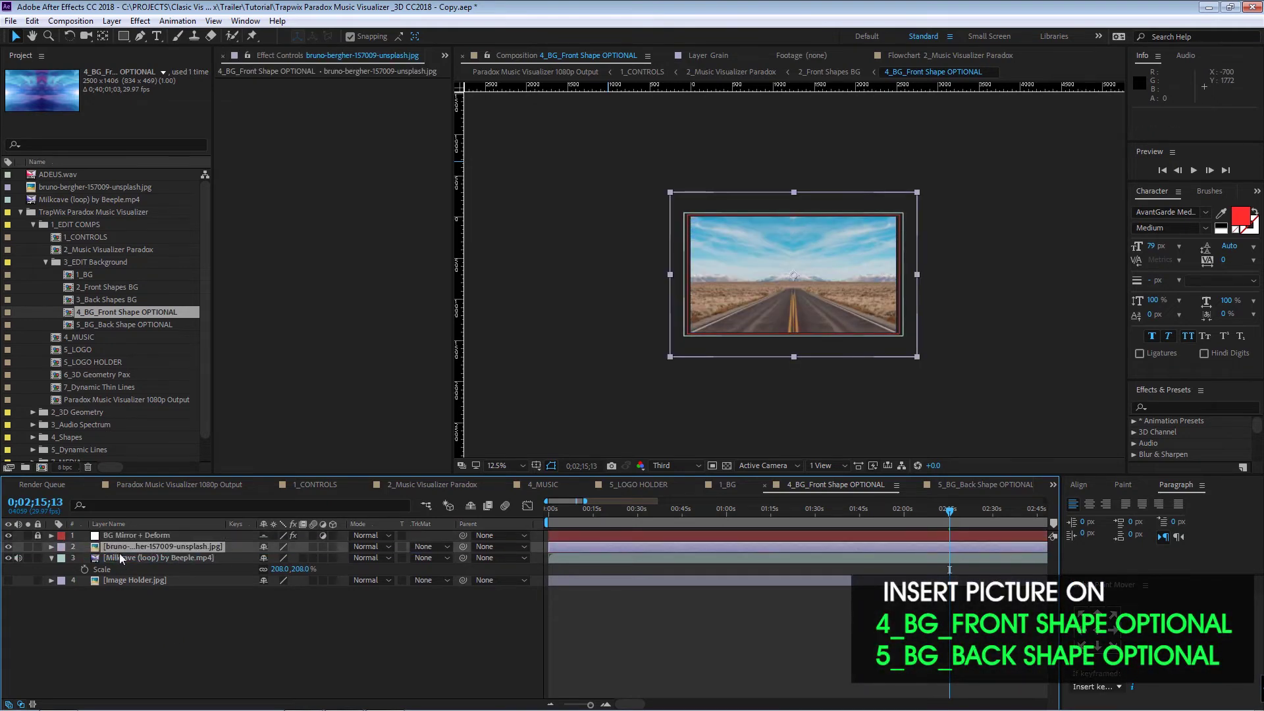
left_click(9, 558)
left_click(307, 682)
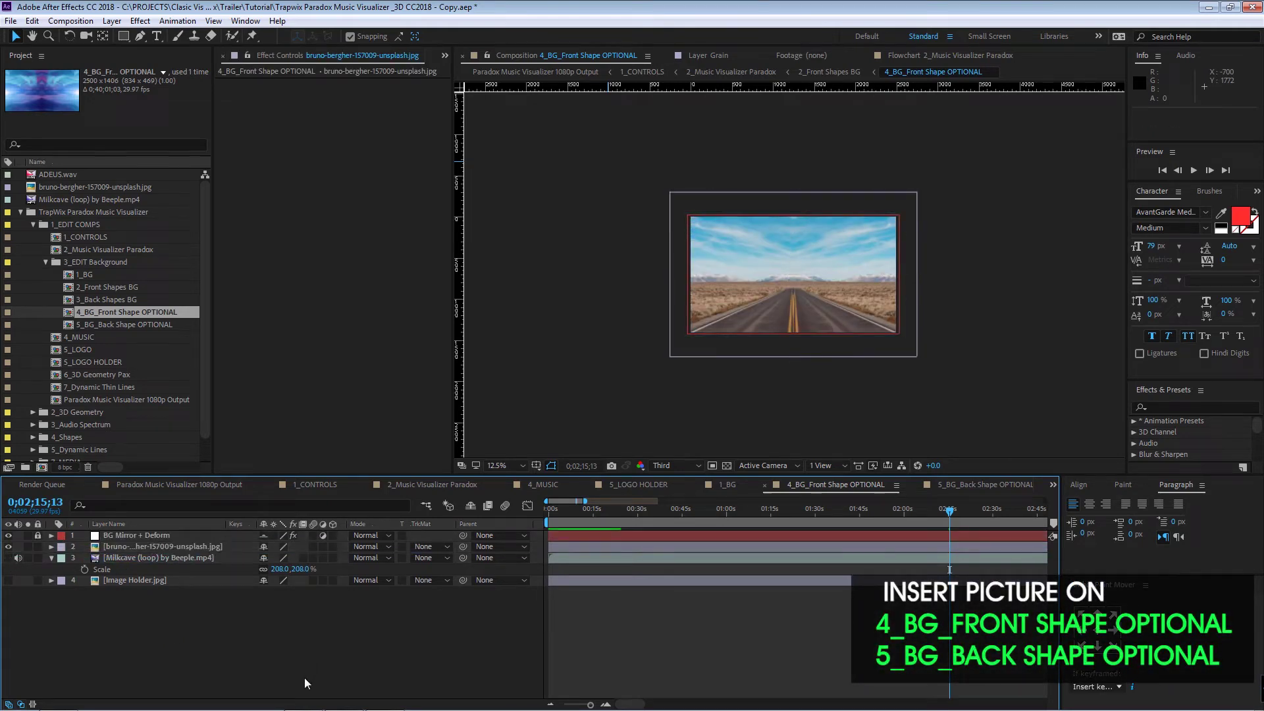
Step: Add the road photo above Milkcave in 5_BG_Back Shape, hide Milkcave, and return to 1_CONTROLS
double_click(117, 324)
left_click(107, 559)
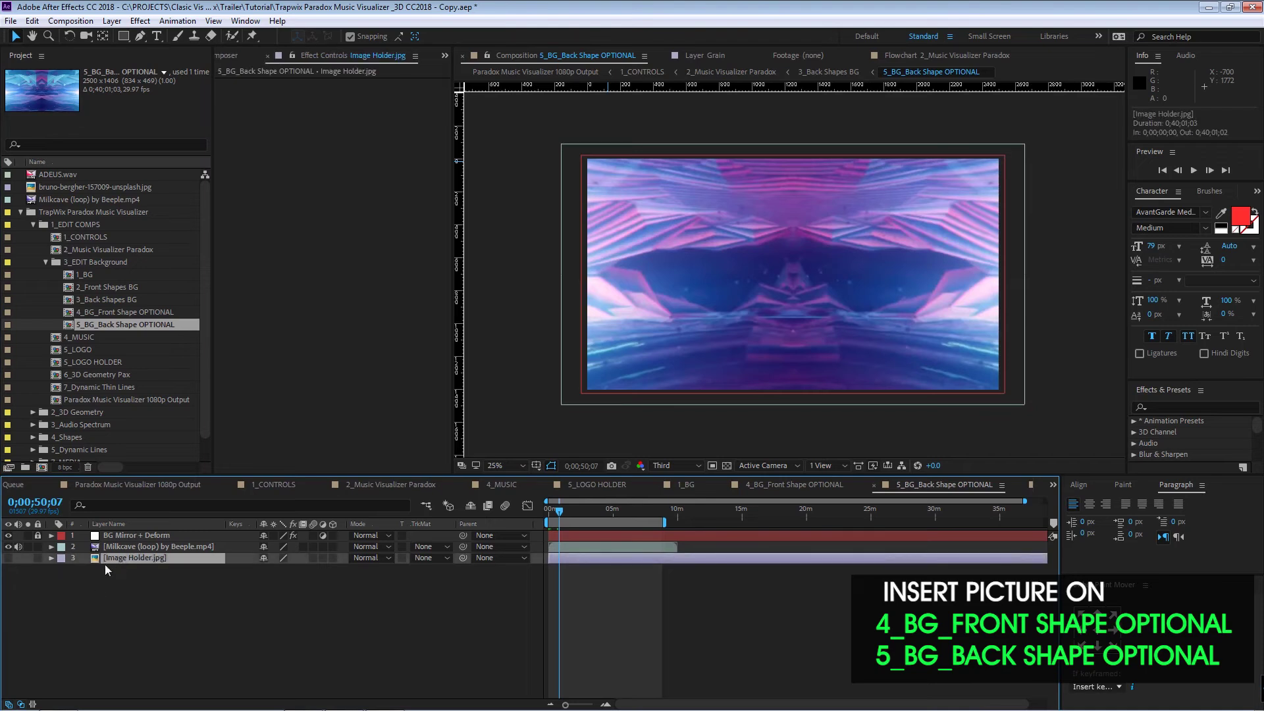
key("ctrl+d")
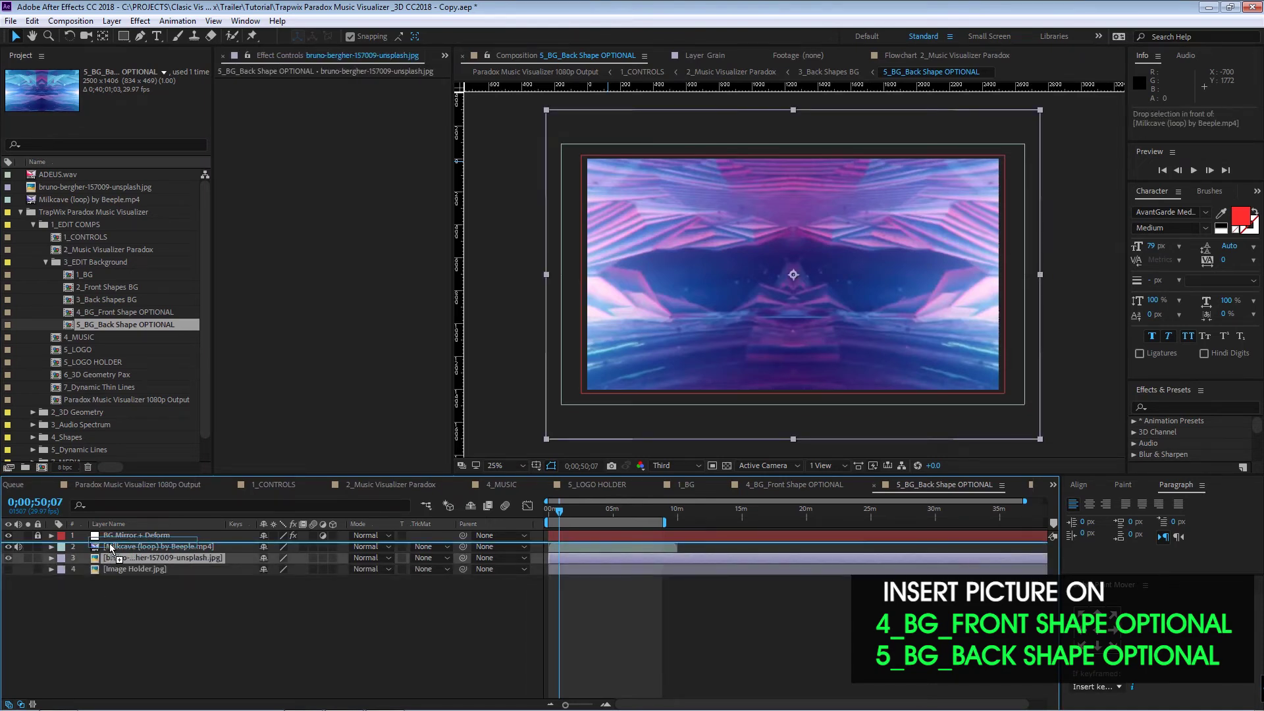
left_click_drag(94, 187, 36, 558)
left_click(8, 557)
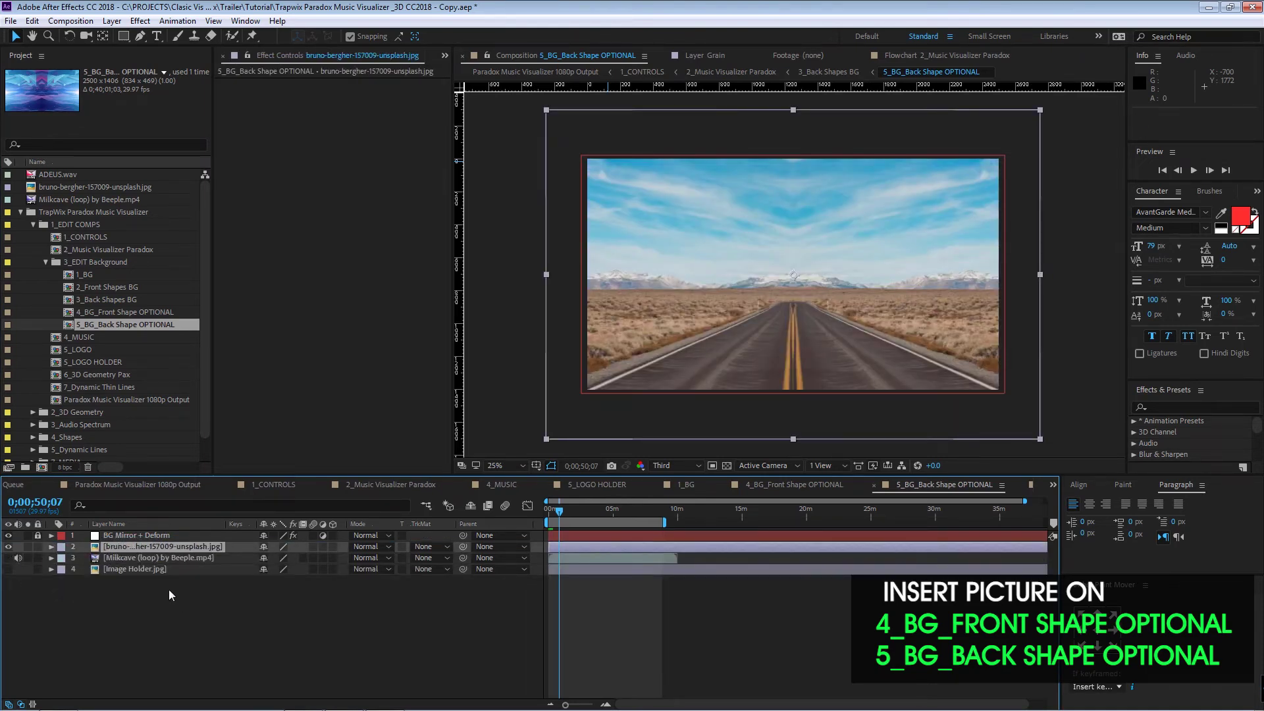
left_click(172, 590)
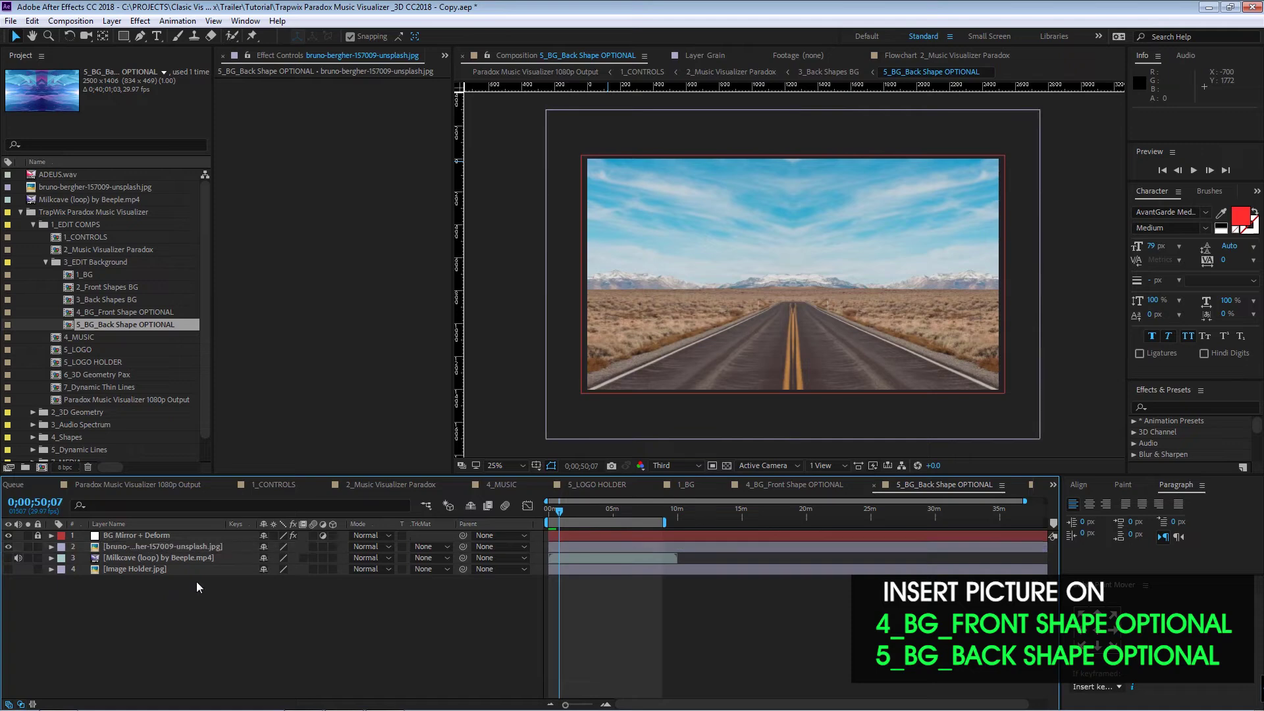
left_click(273, 484)
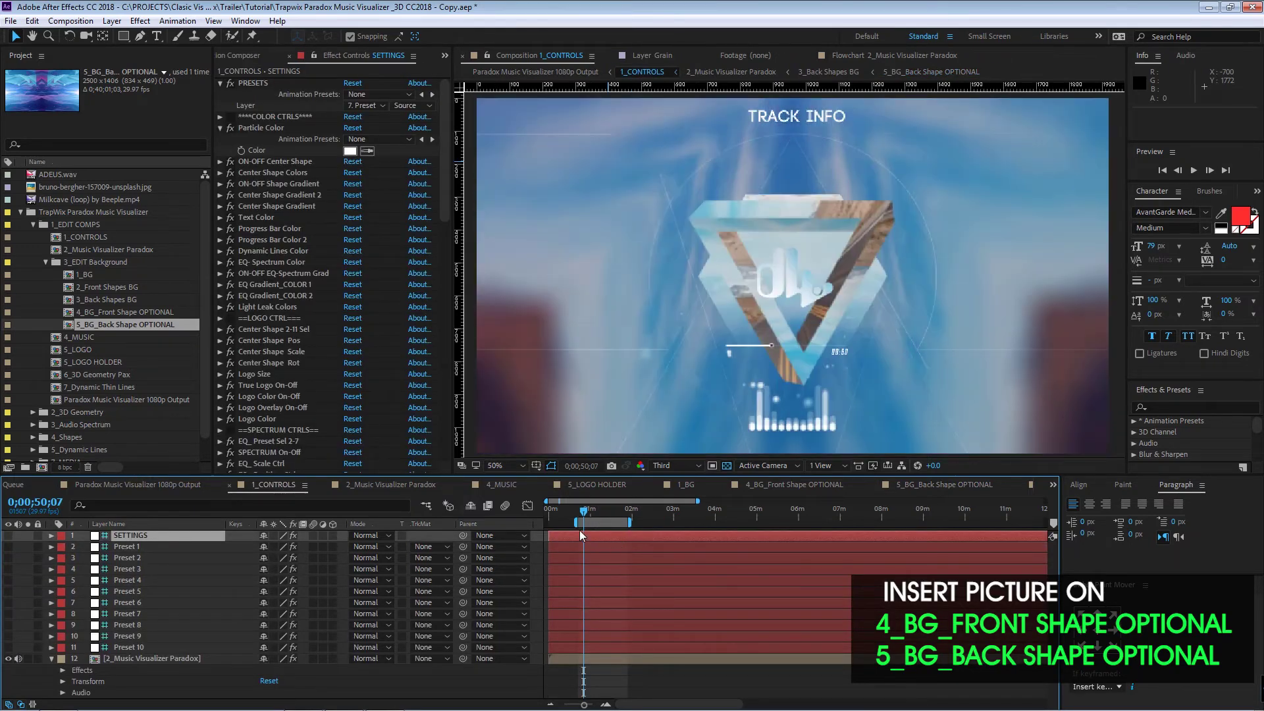
Step: Try the 5. Preset, 4. Preset and Preset 10 layers as the PRESETS Layer
left_click_drag(584, 511, 557, 517)
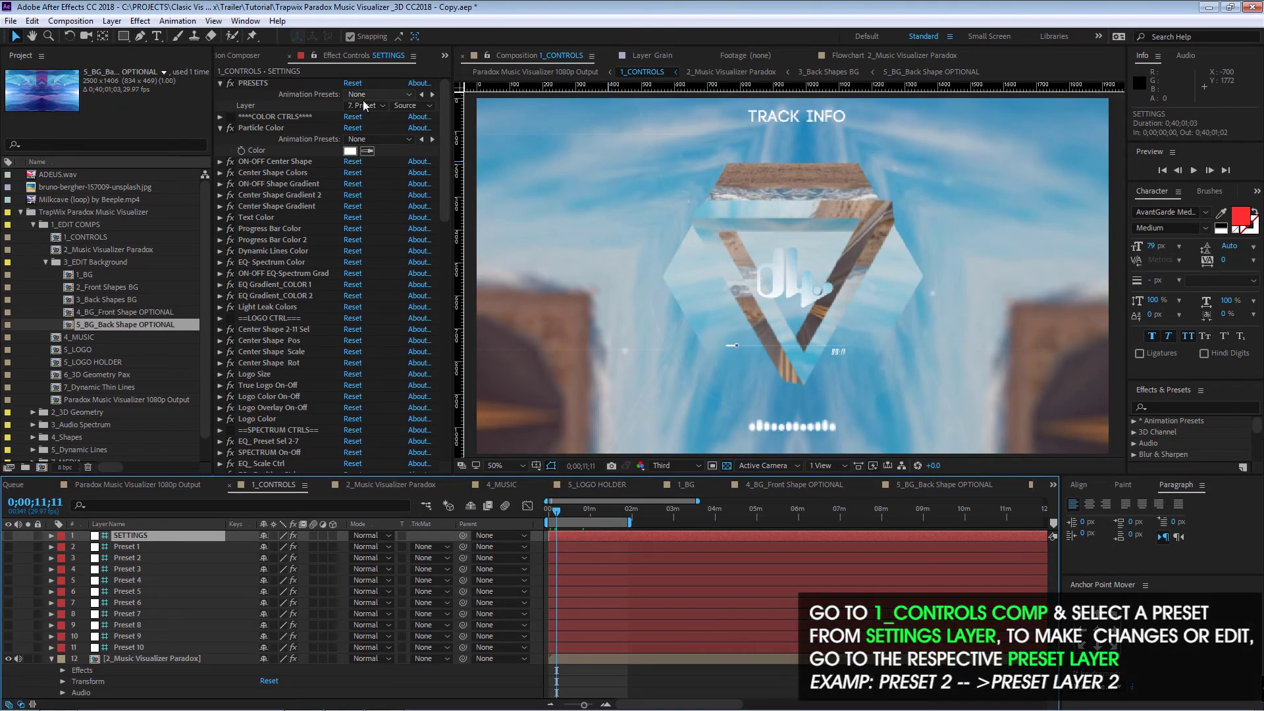
left_click(364, 105)
left_click(398, 206)
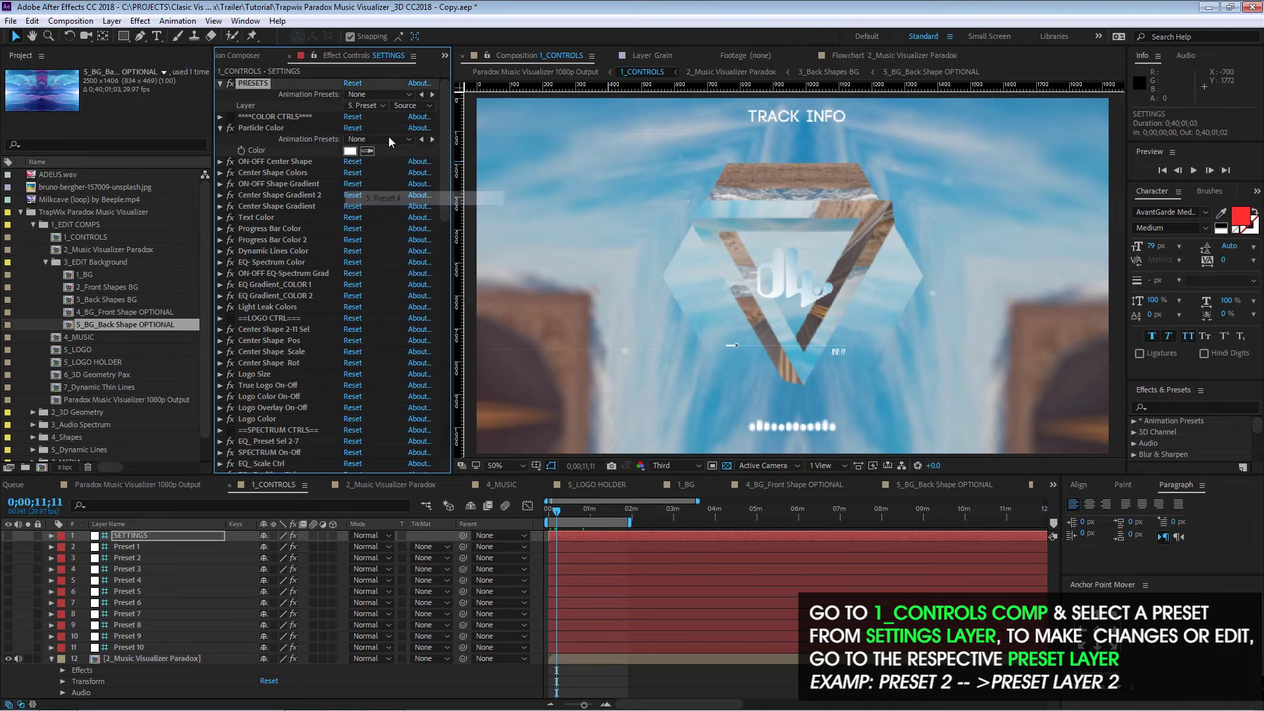
left_click(373, 105)
left_click(381, 184)
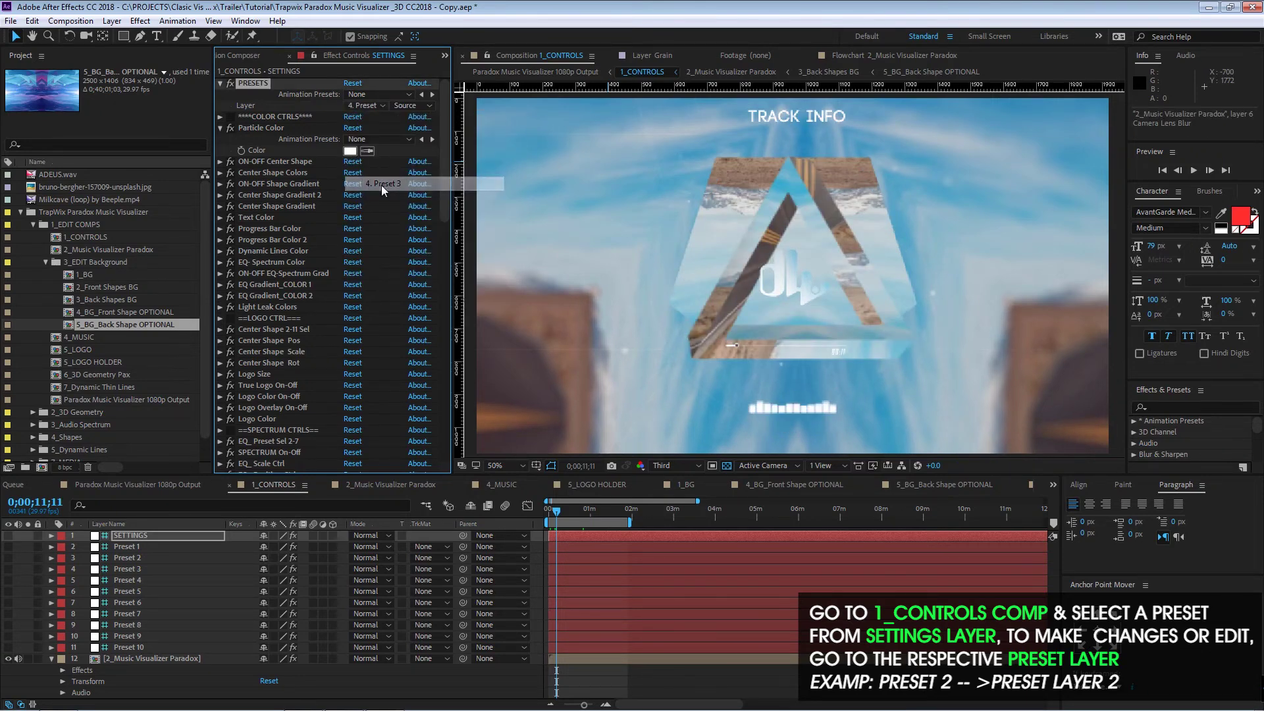
left_click(546, 519)
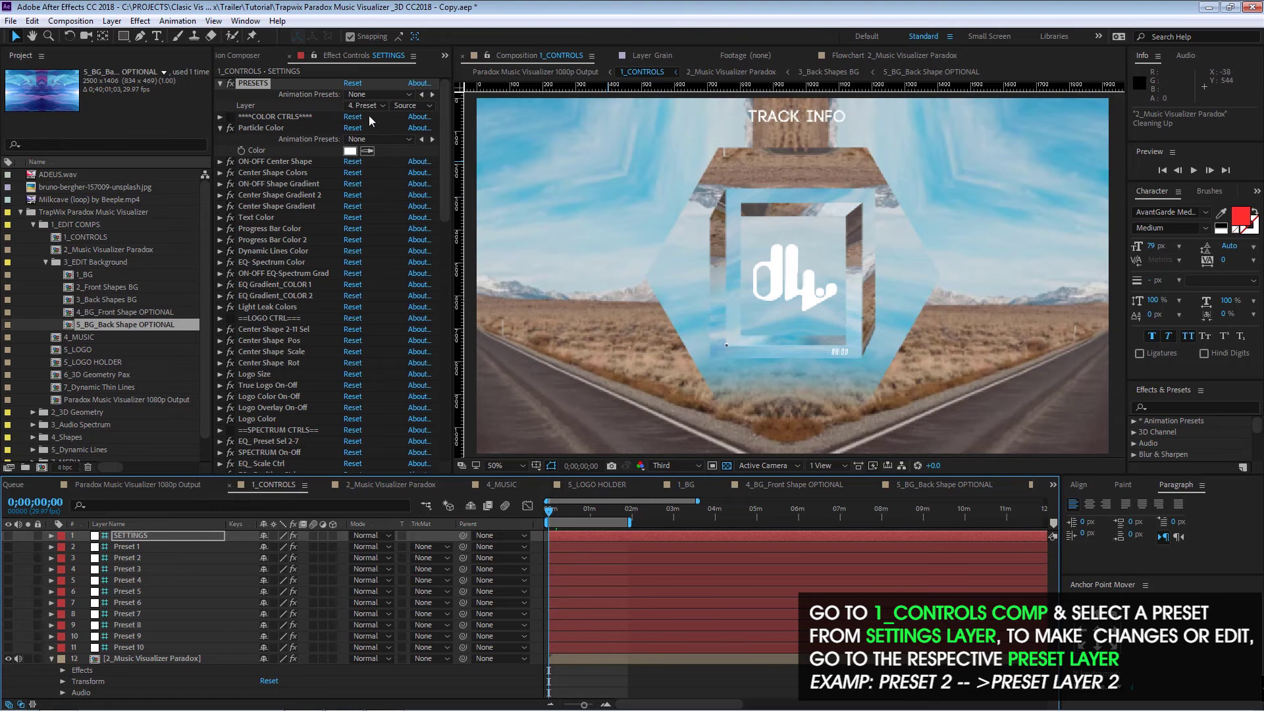
left_click(366, 105)
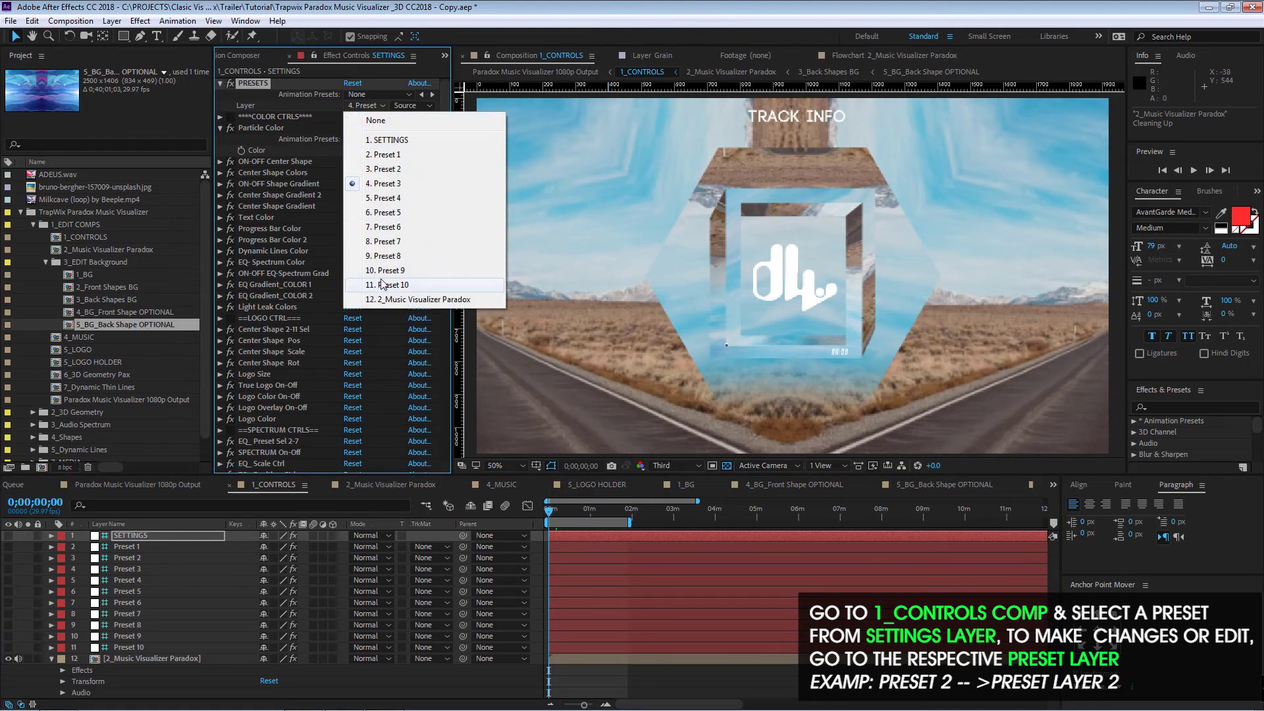
left_click(382, 285)
Step: Set the PRESETS Layer to 12. 2_Music Visualizer Paradox
left_click(369, 105)
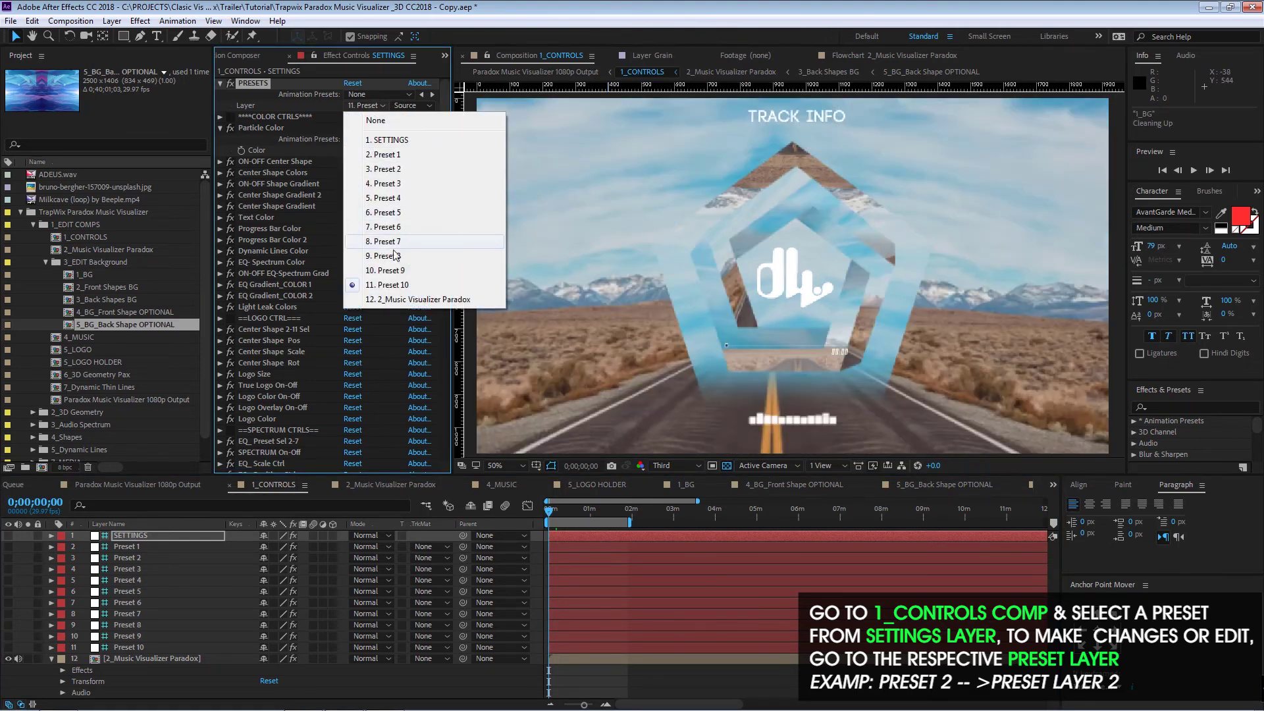
left_click(386, 298)
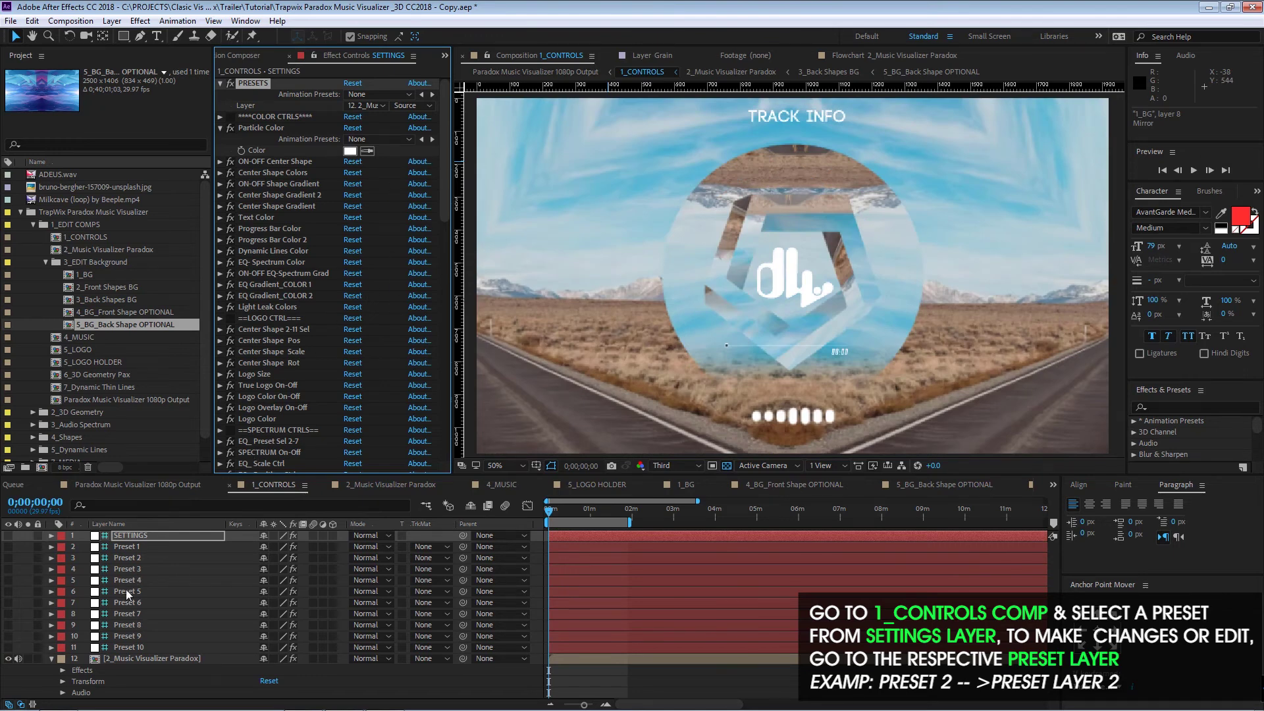
left_click(368, 106)
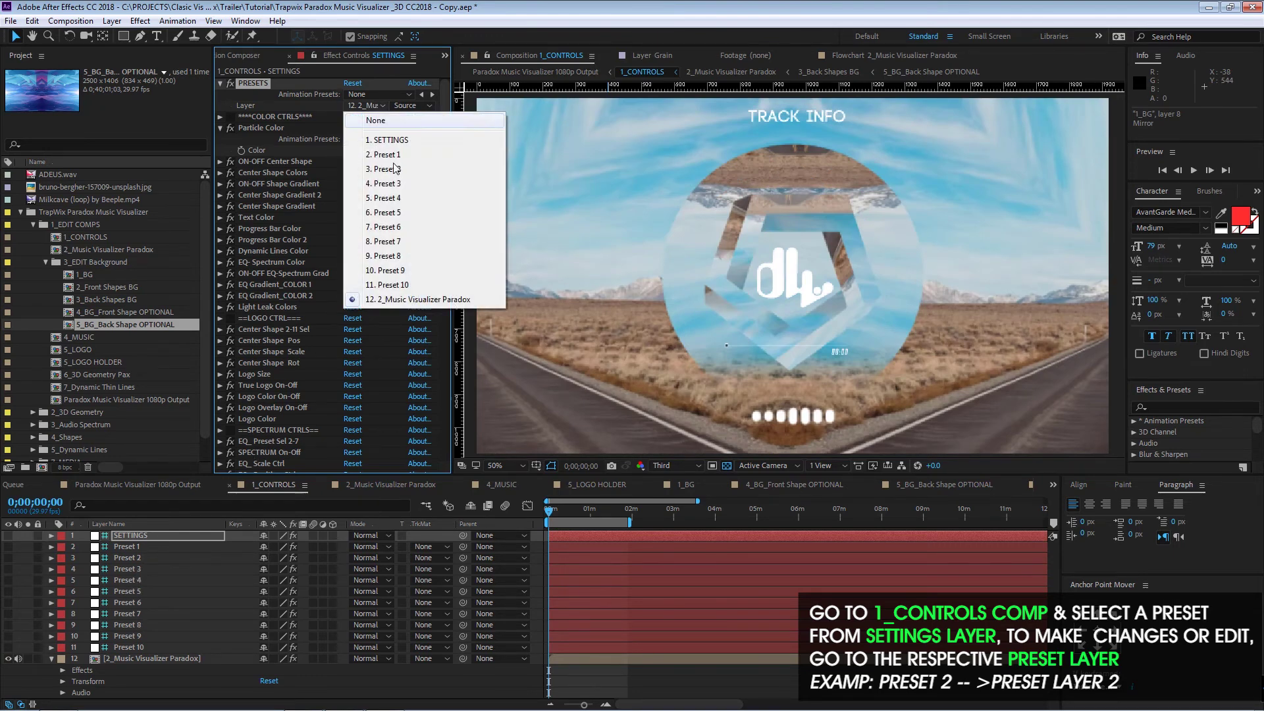
Step: Select the 2_Music Visualizer Paradox layer and find the SPECTRUM CTRLS section in Effect Controls
left_click(155, 658)
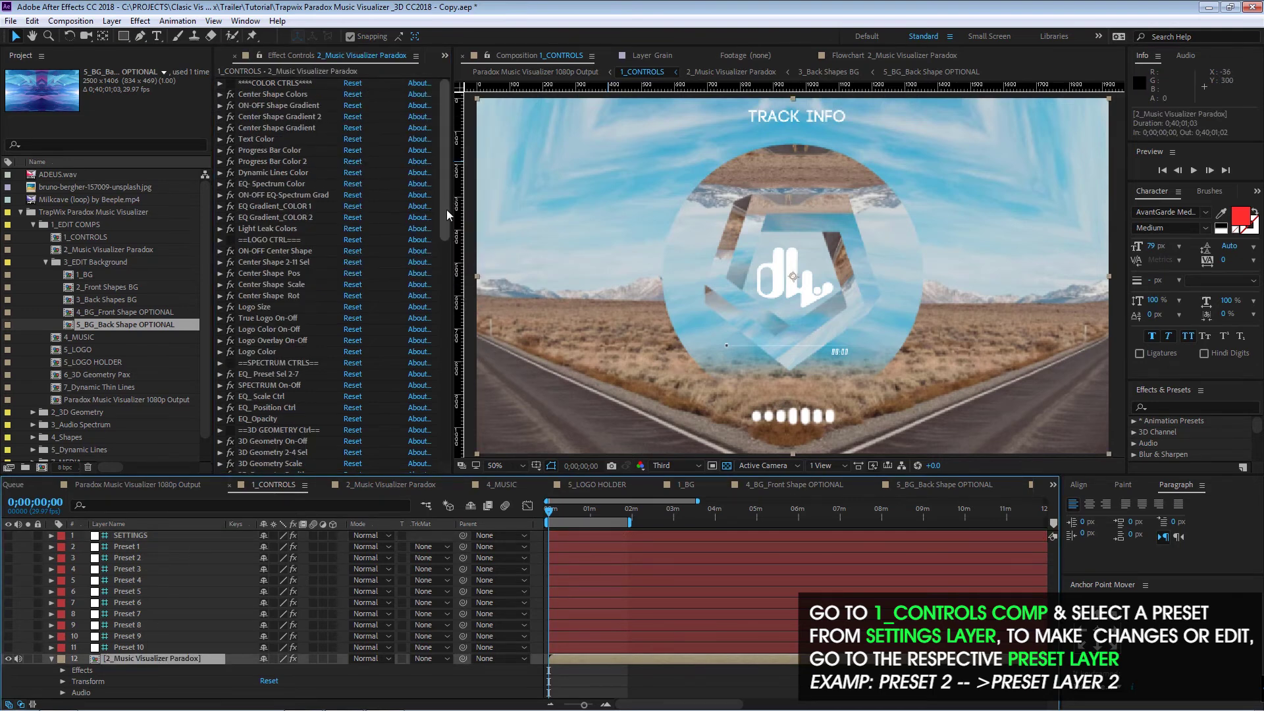
left_click_drag(447, 209, 422, 405)
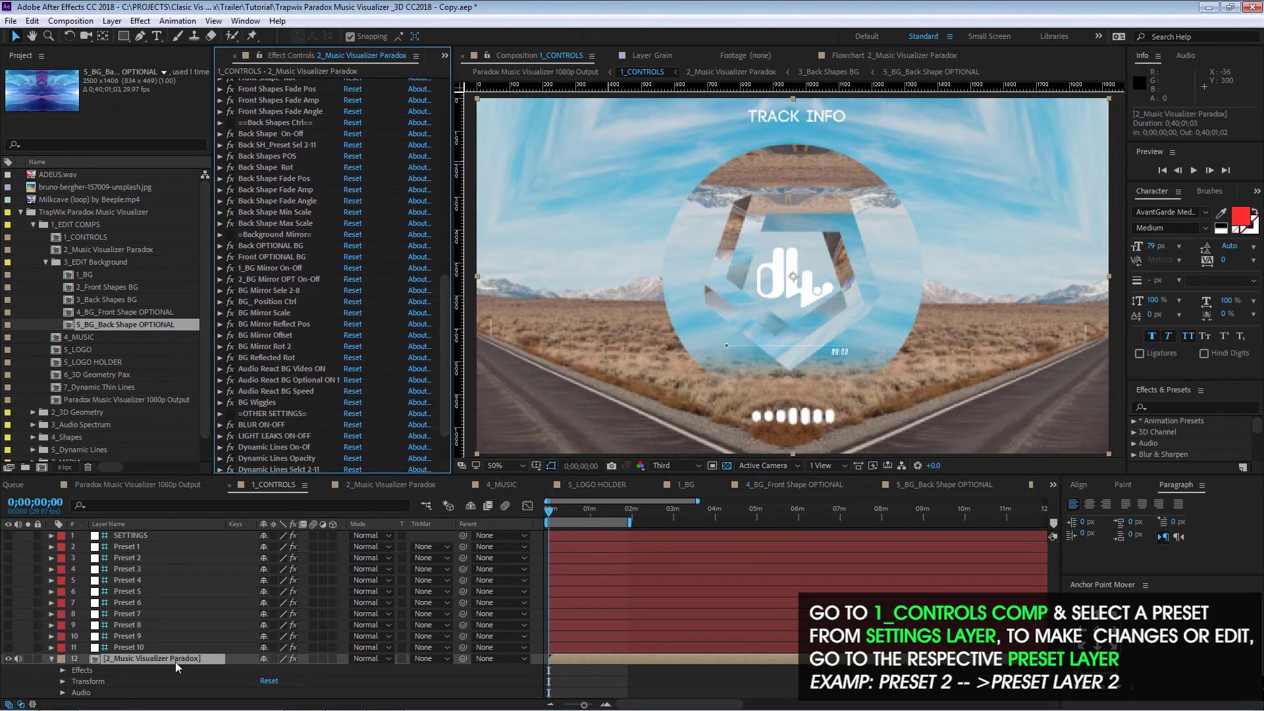
left_click_drag(448, 336, 442, 380)
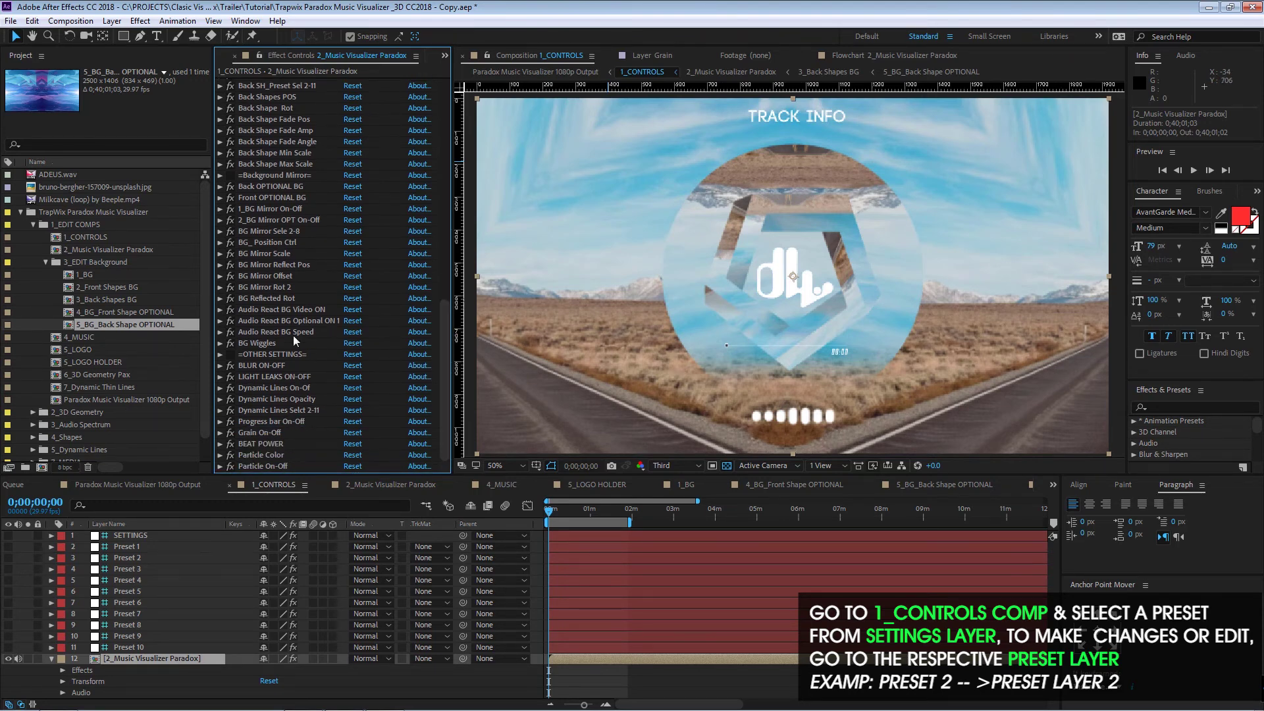
left_click(270, 175)
scroll(282, 164, "up", 5)
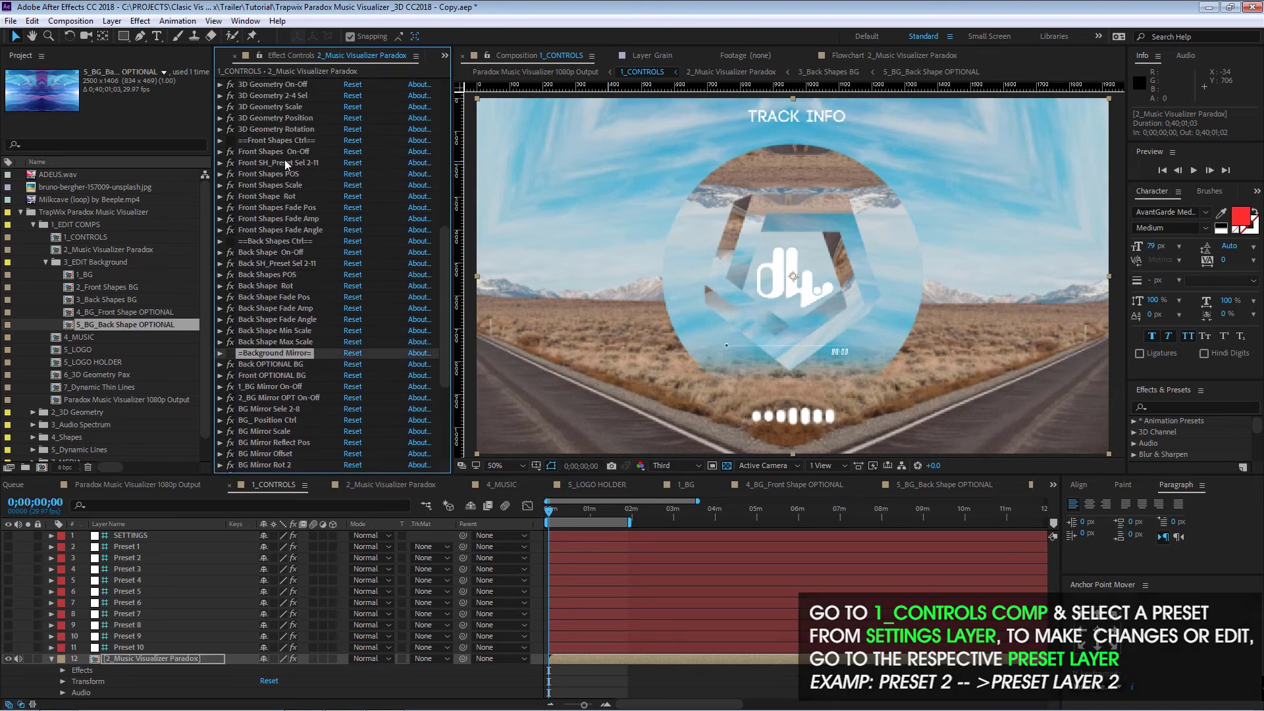
left_click(287, 164)
scroll(281, 167, "up", 1)
scroll(281, 168, "up", 3)
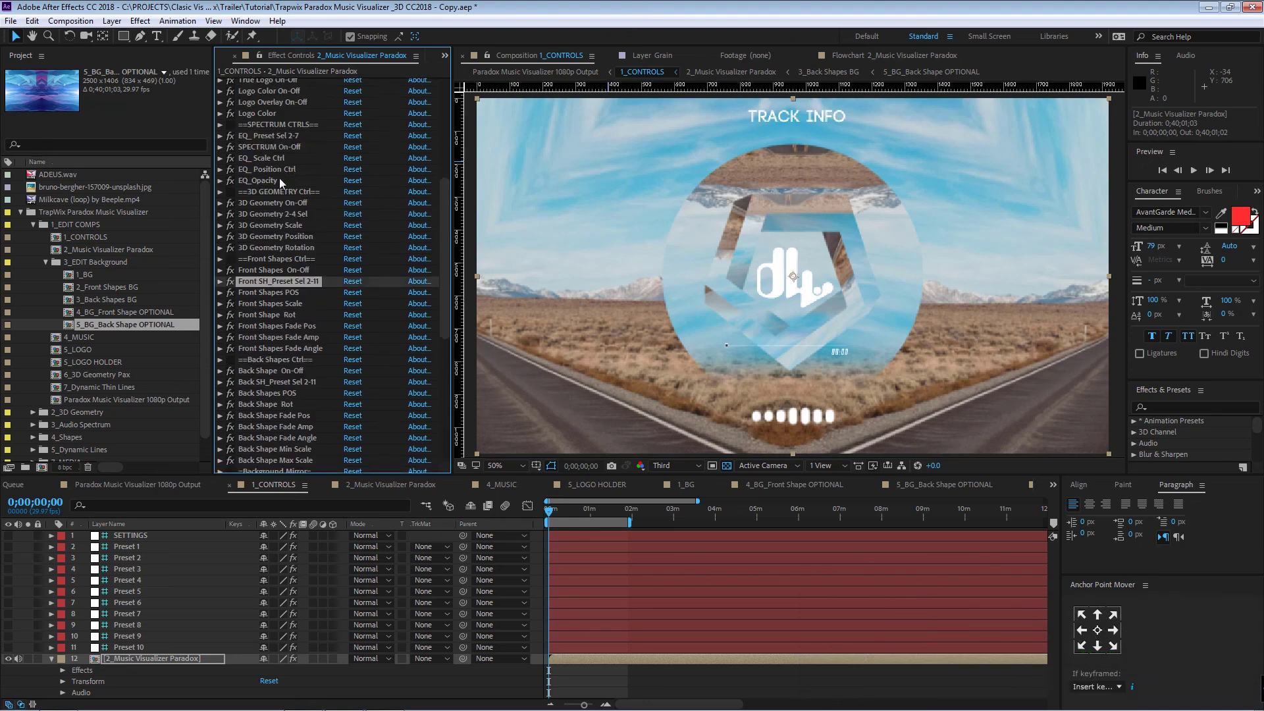
left_click(275, 128)
Step: Set the EQ_ Preset Sel 2-7 slider to 5
left_click(270, 136)
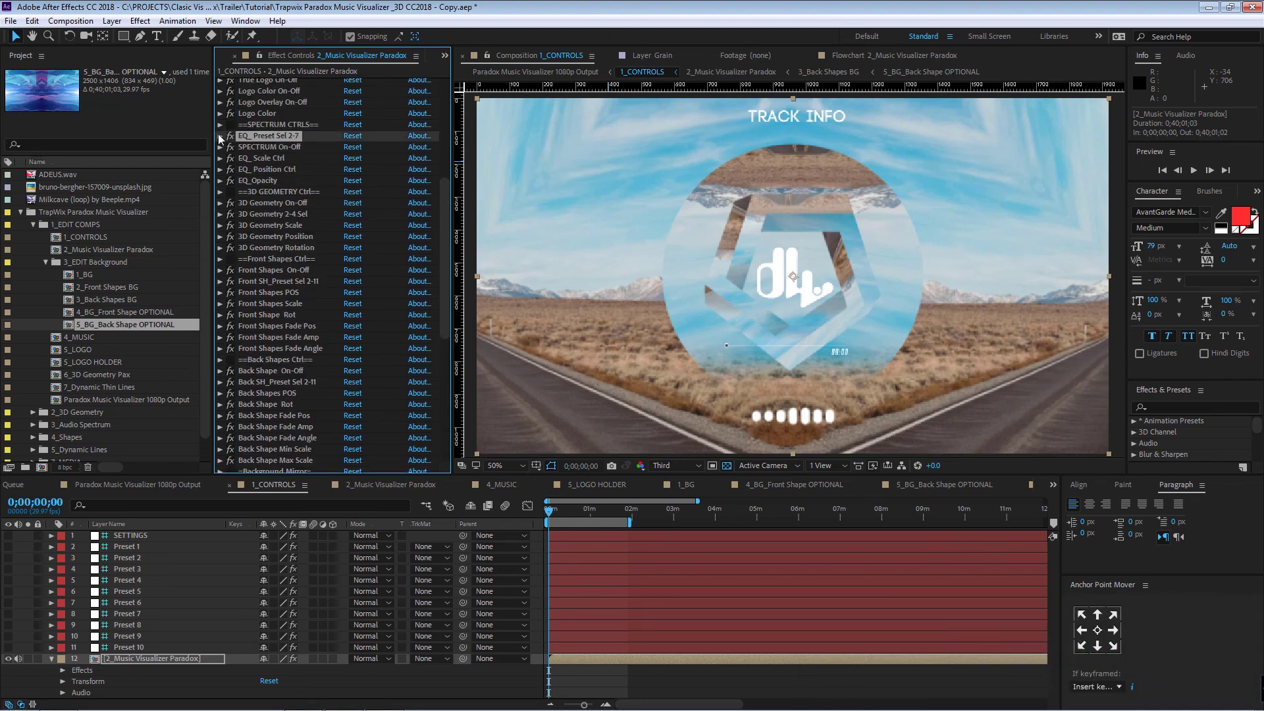
left_click(220, 136)
left_click(350, 158)
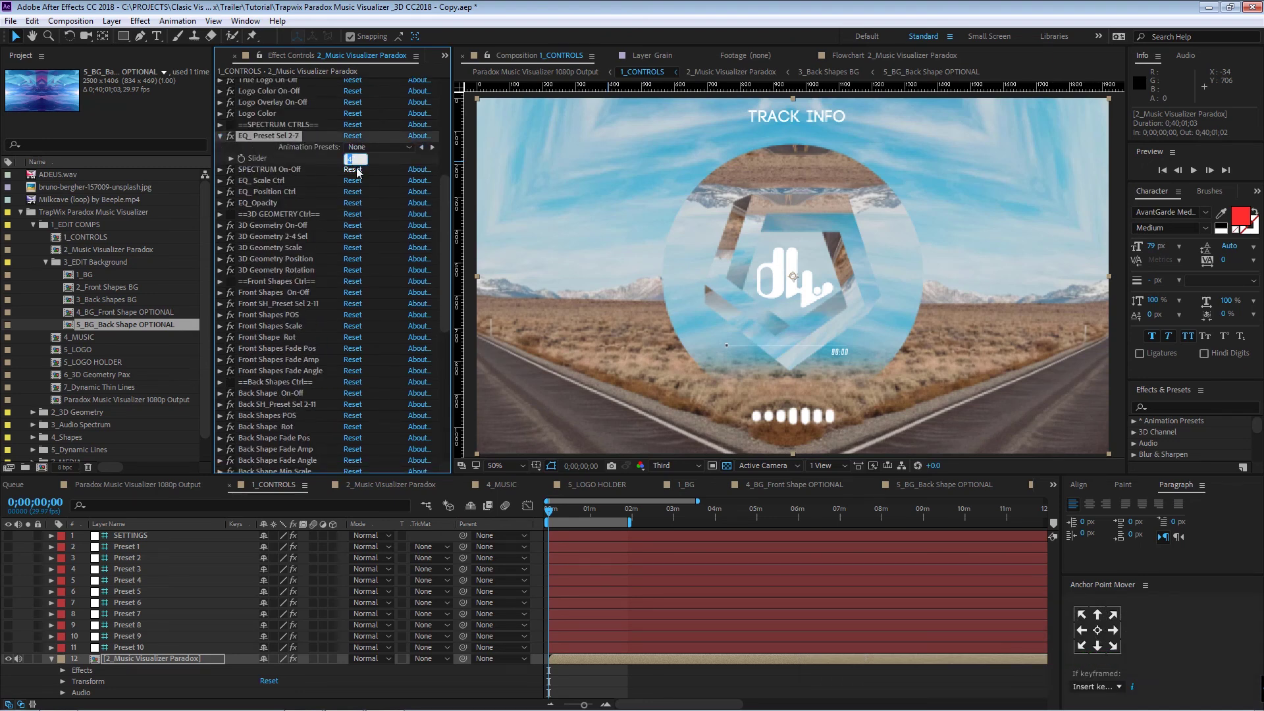
left_click(378, 163)
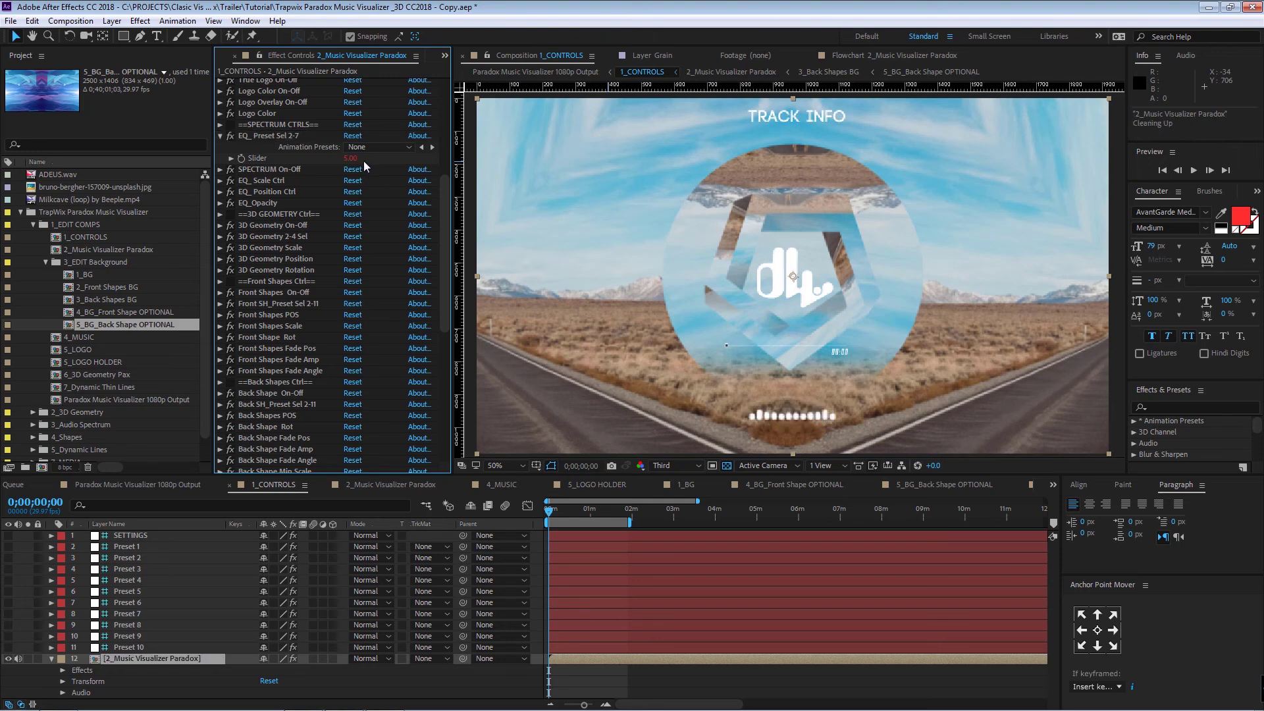
Step: Scrub the preview to 0;00;16;03, then switch to the Paradox Music Visualizer 1080p Output comp
left_click_drag(560, 508, 575, 513)
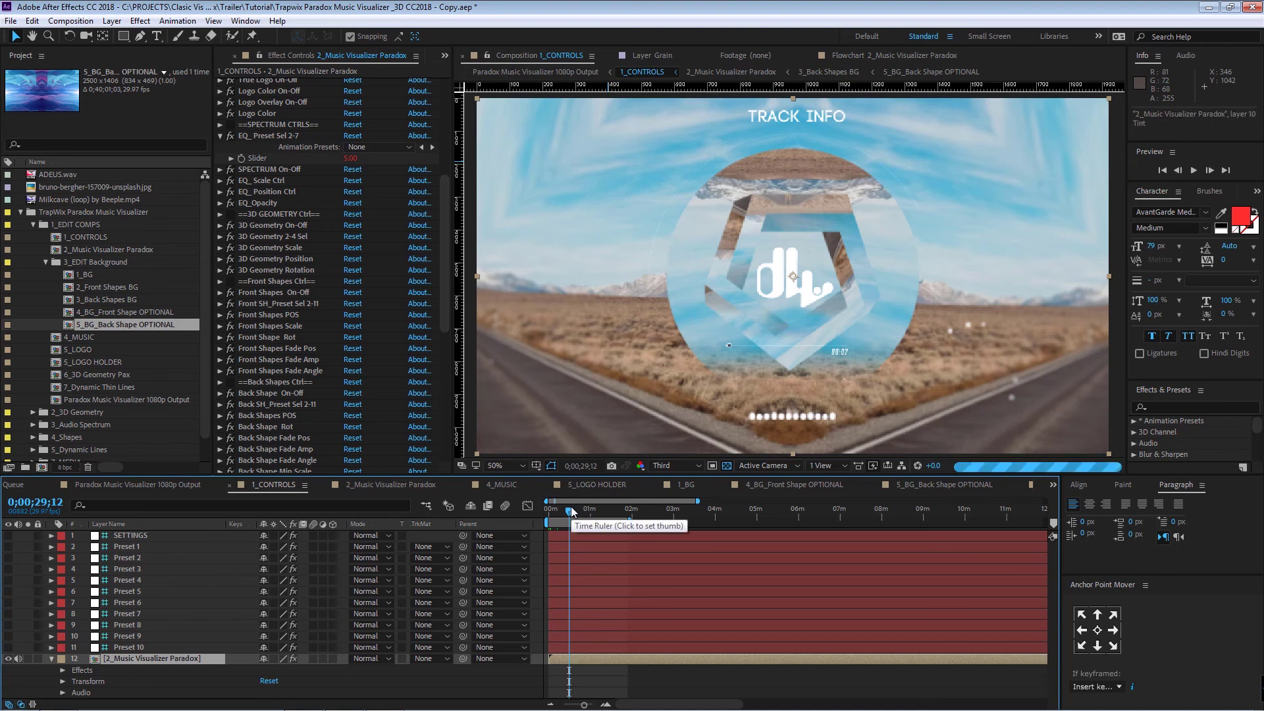
left_click_drag(567, 513, 559, 517)
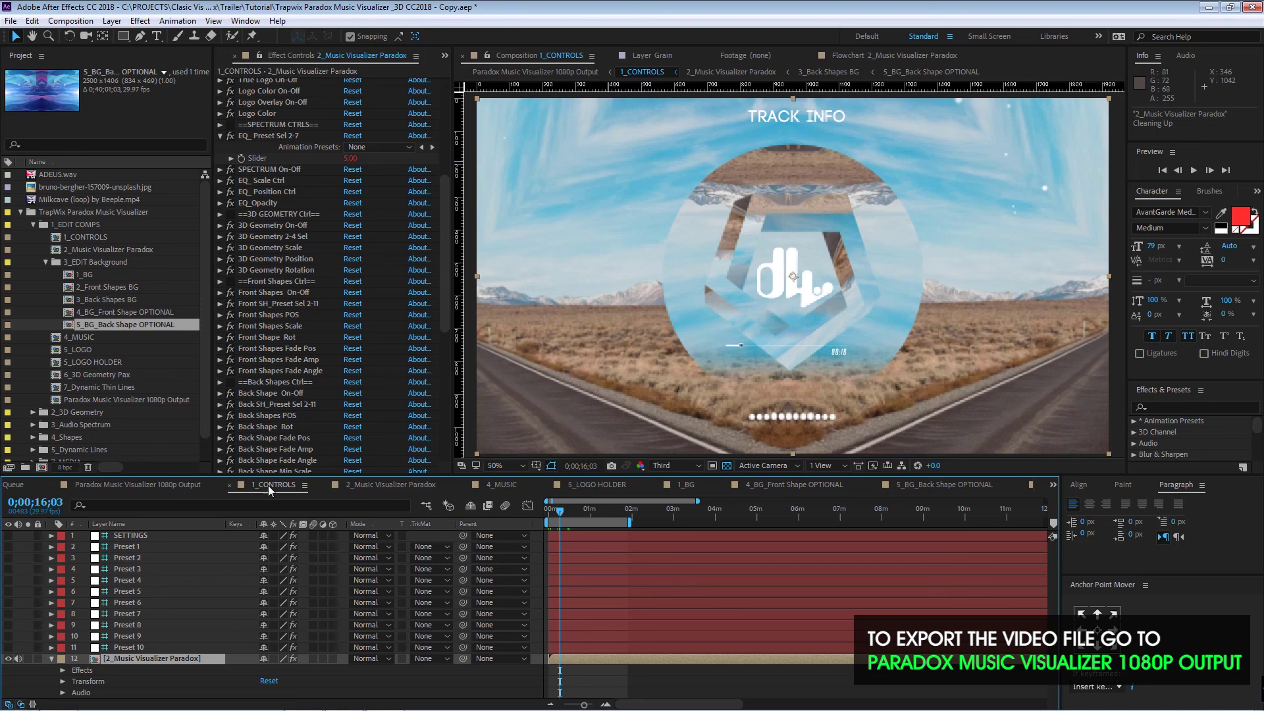
left_click(165, 485)
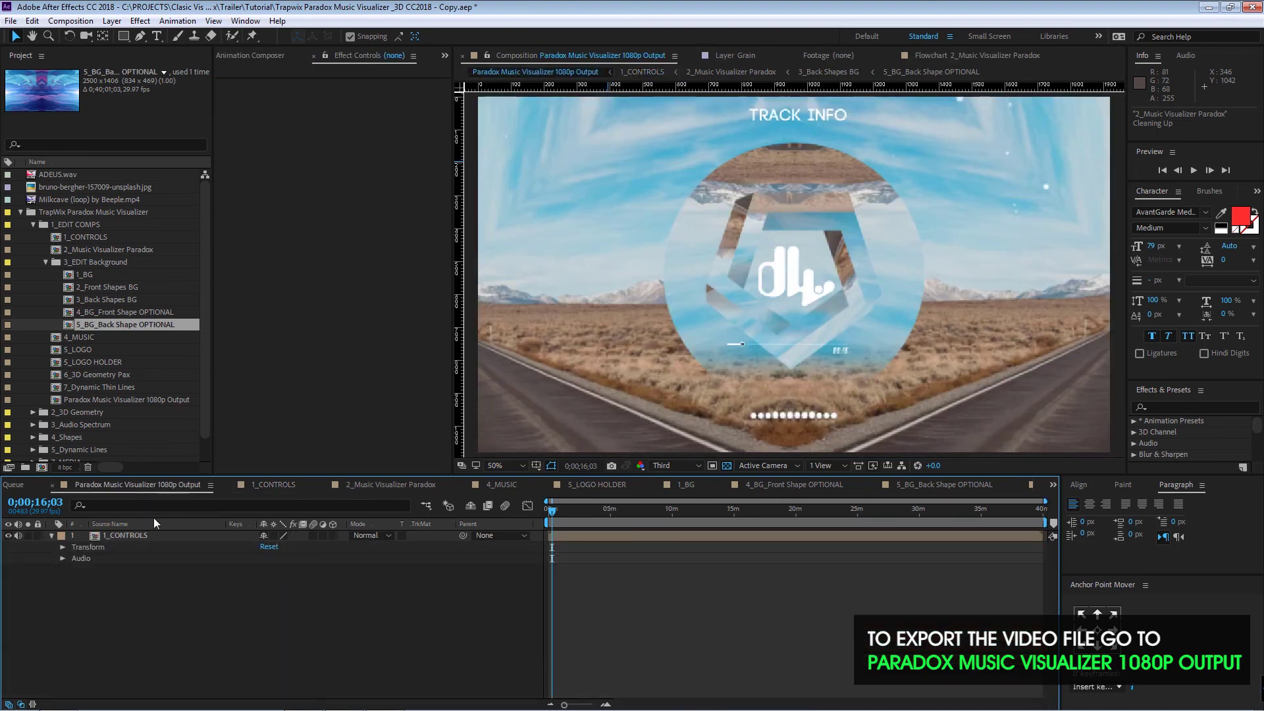